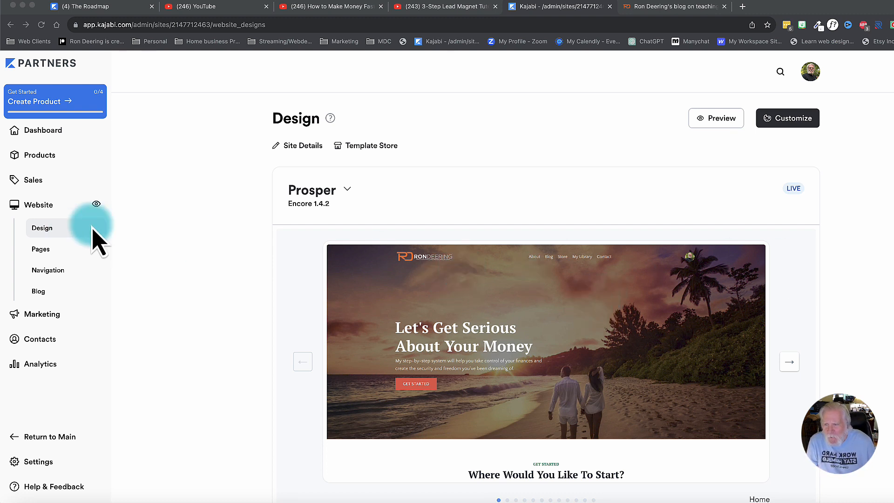
Open the template store from the Saved Templates section of the website's Design page.
scroll(448, 316, down, 3)
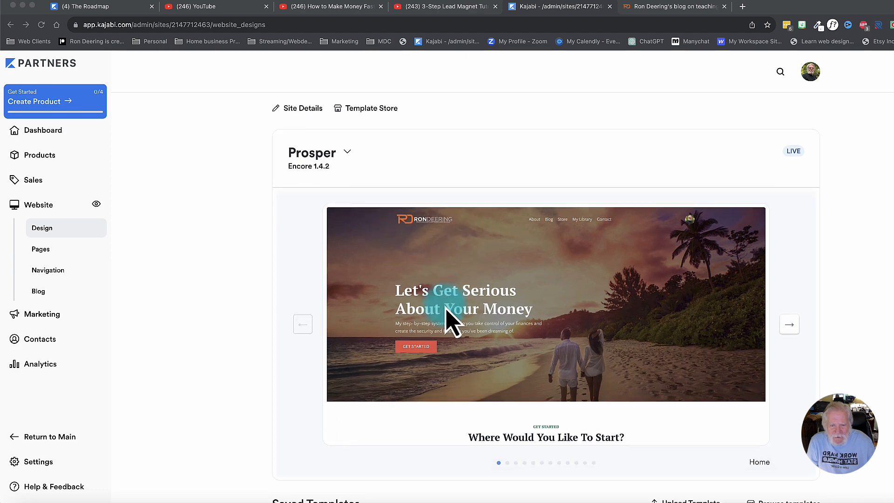
scroll(448, 316, up, 3)
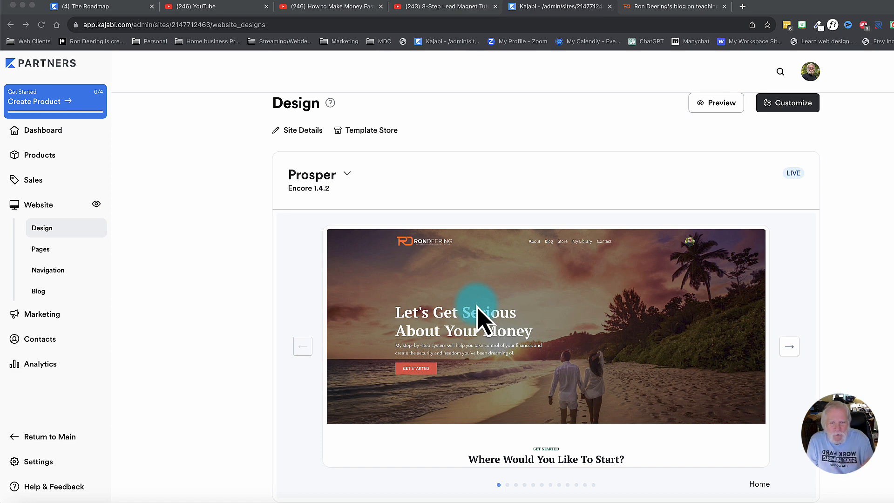
scroll(478, 316, down, 1)
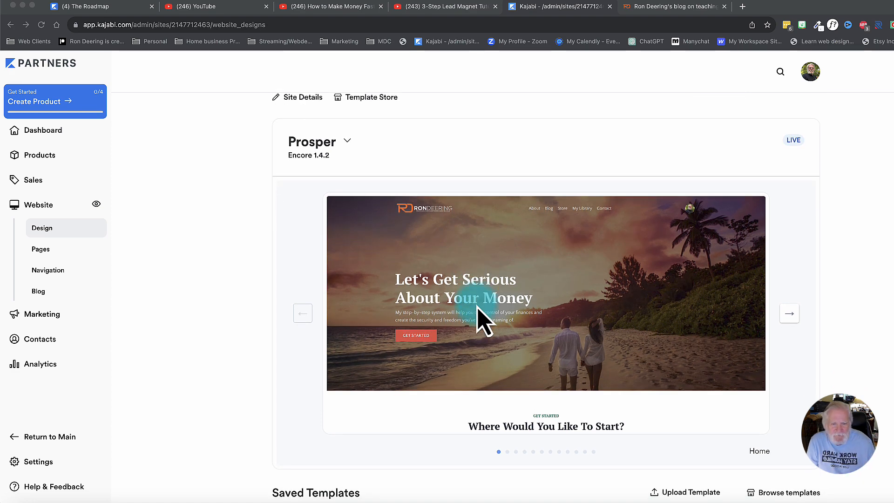
scroll(478, 309, down, 3)
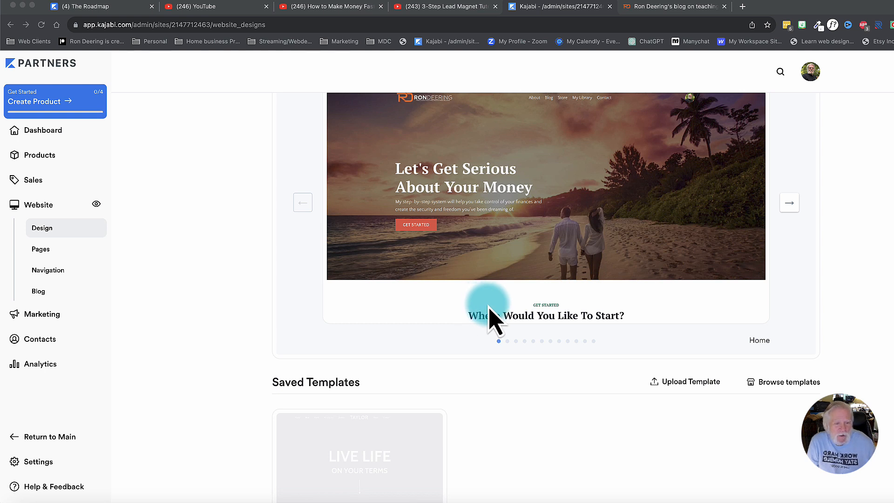
click(790, 383)
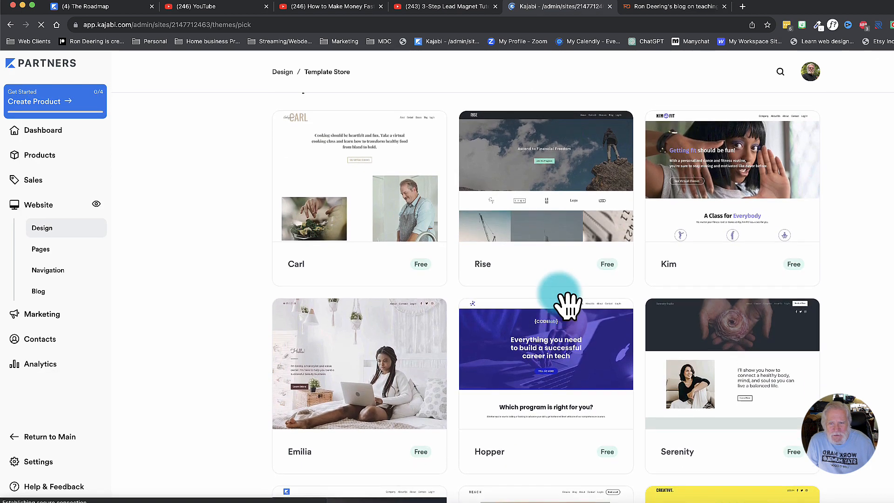
Browse the free templates in the store and preview the Streamlined Home template, closing the preview without adding it.
scroll(566, 302, down, 2)
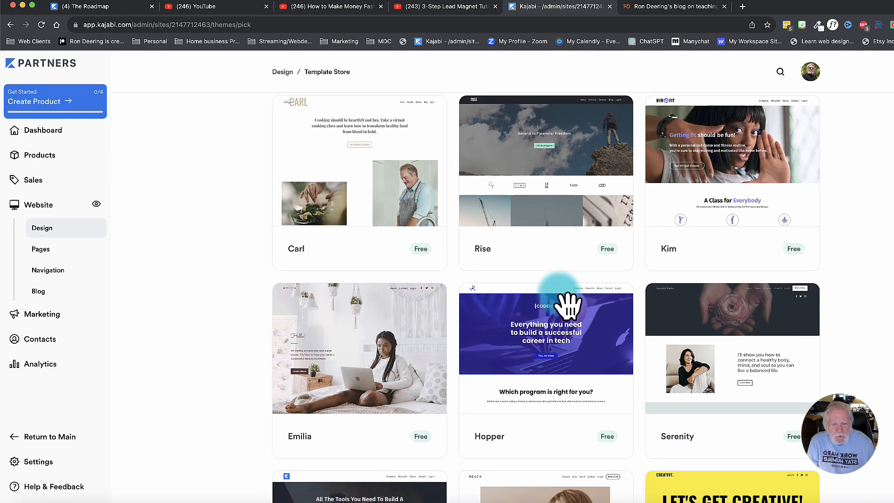
scroll(569, 304, down, 8)
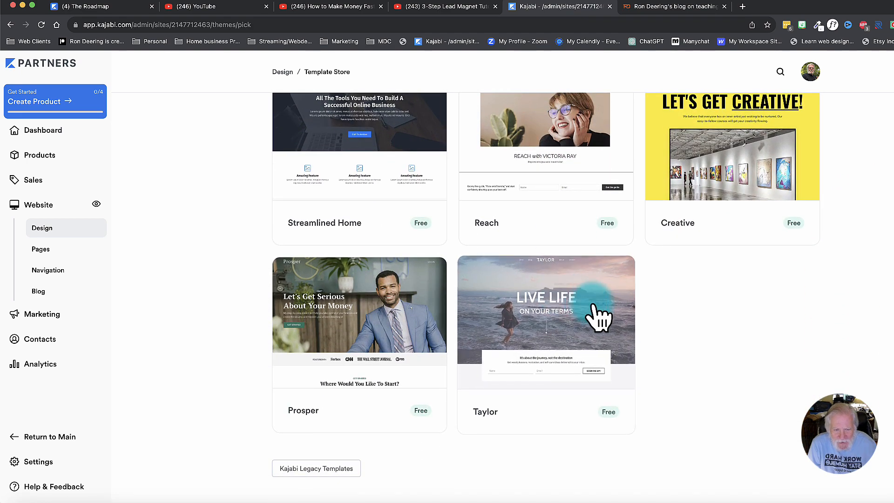
scroll(471, 321, up, 2)
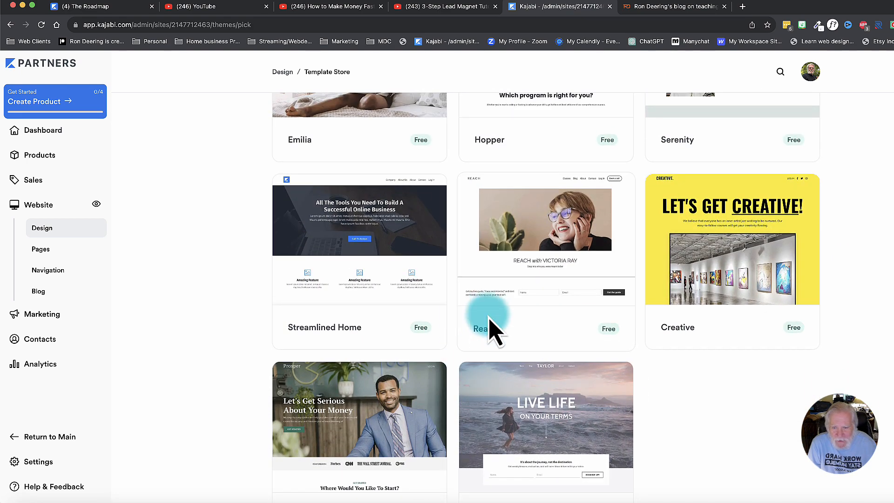
click(347, 229)
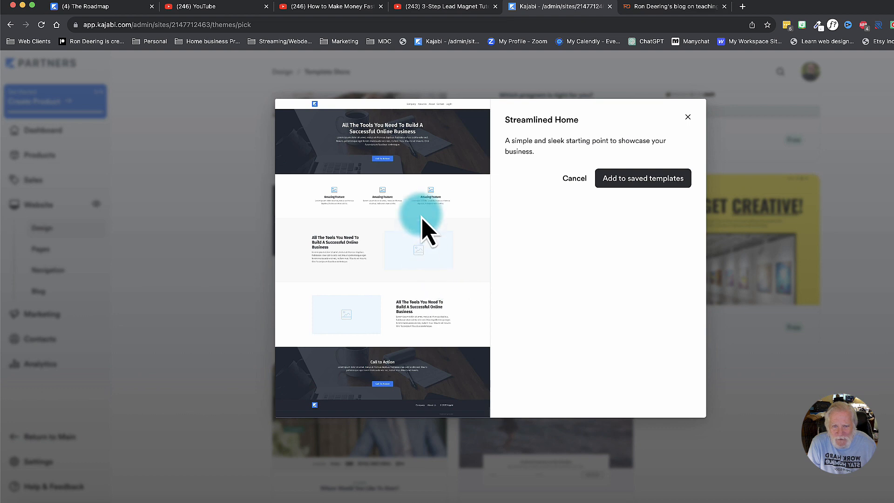
click(687, 116)
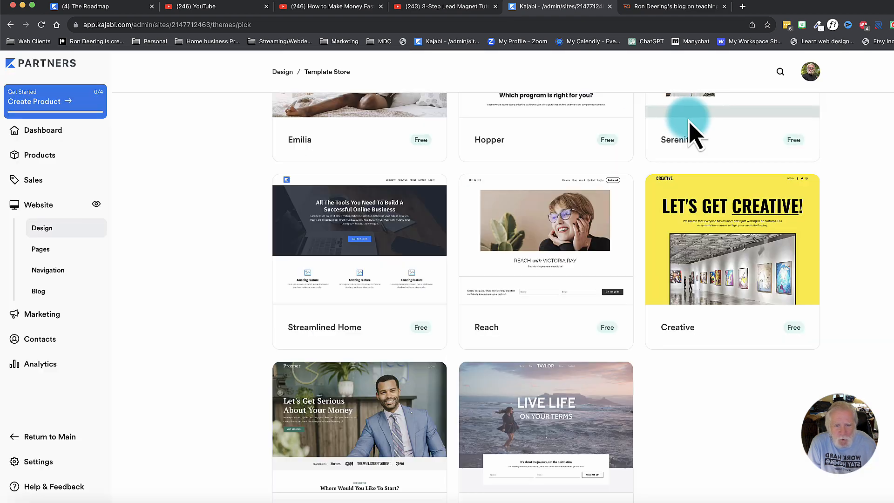
Preview the full page layout of the Prosper template and close it without adding it.
click(378, 409)
scroll(400, 271, down, 5)
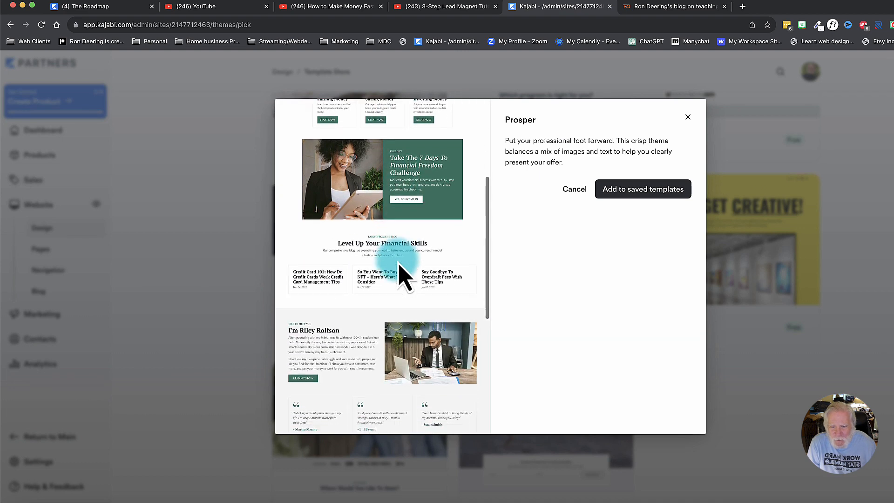
scroll(400, 271, down, 6)
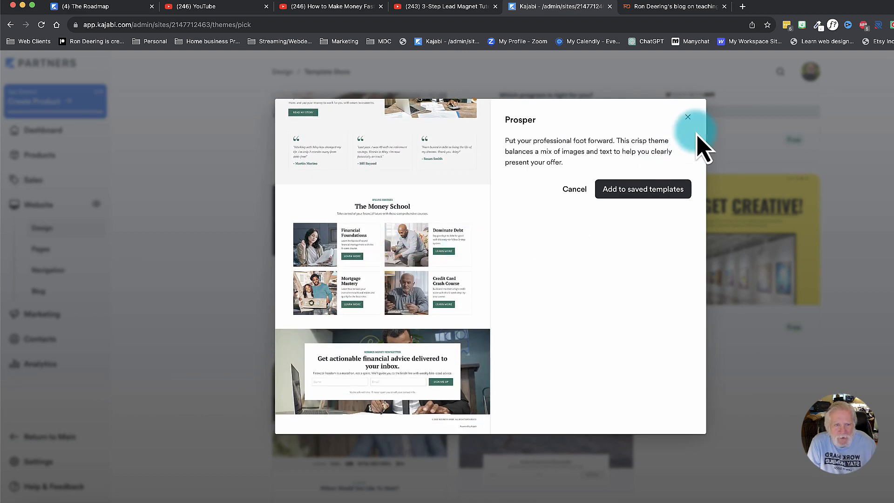
click(687, 117)
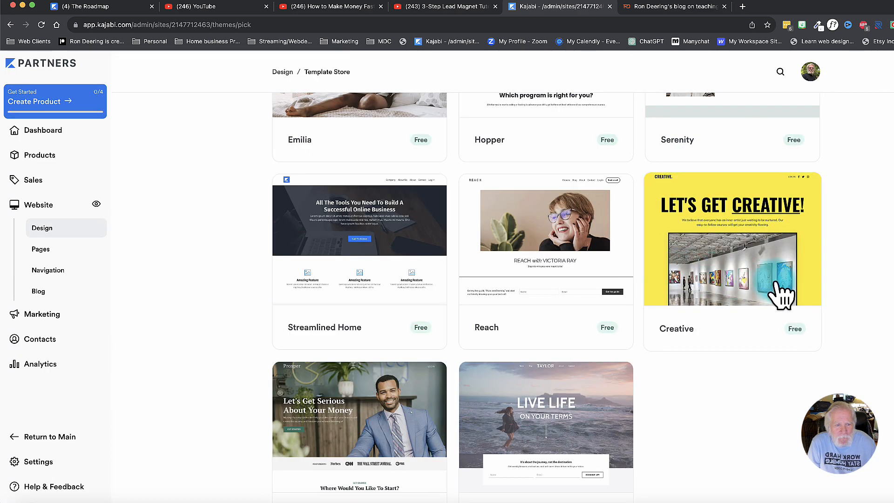
Preview the Serenity template's page layout and close it without adding it.
scroll(721, 276, up, 2)
scroll(722, 274, up, 2)
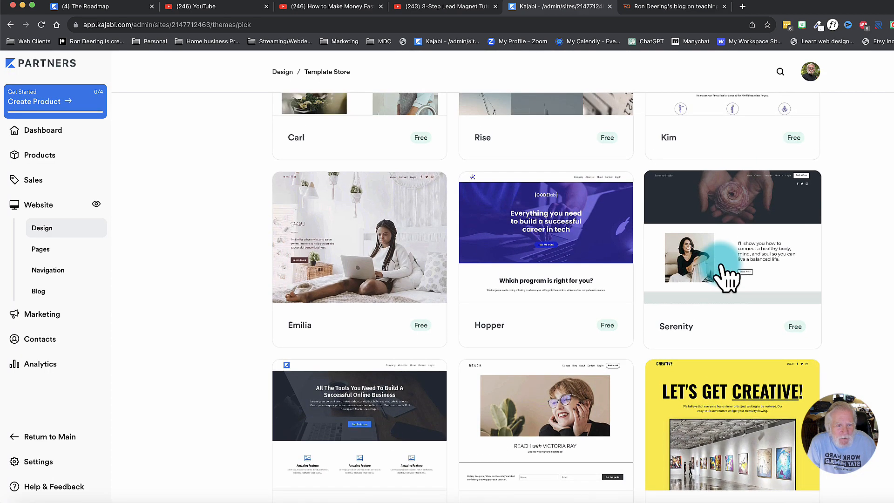
click(733, 278)
scroll(398, 237, down, 10)
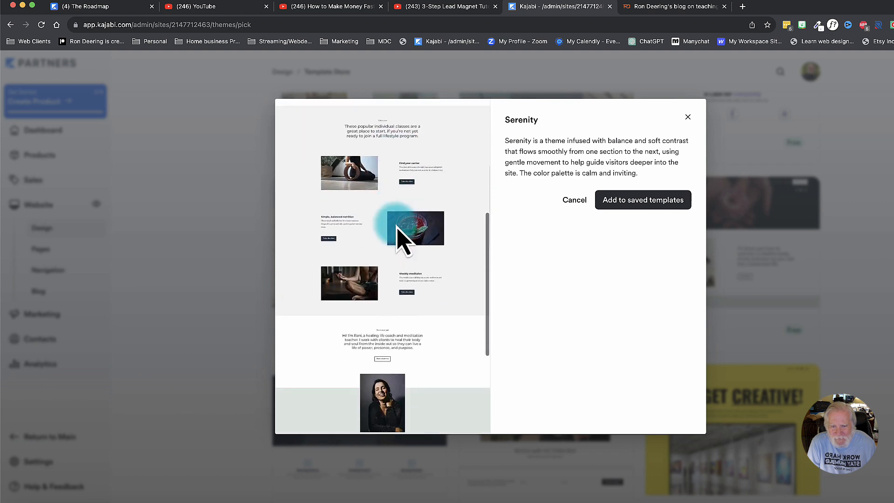
click(687, 117)
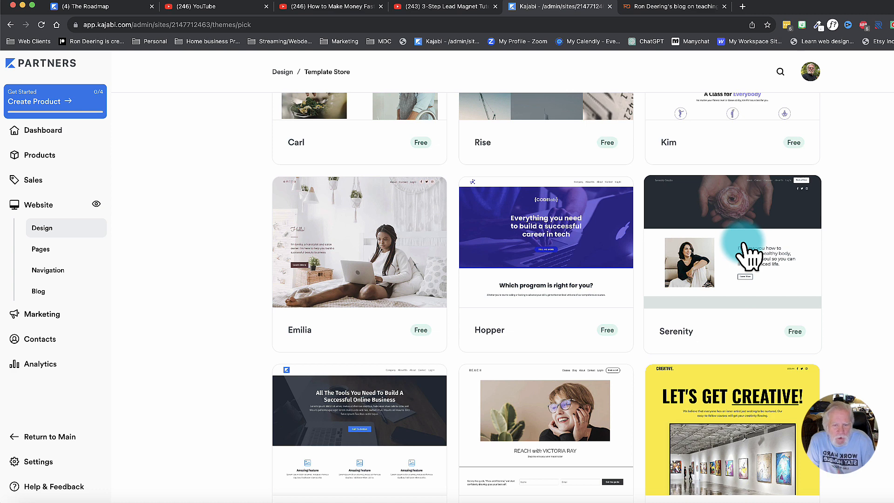
Preview the Carl template's page layout and add it to the saved templates.
scroll(744, 251, down, 6)
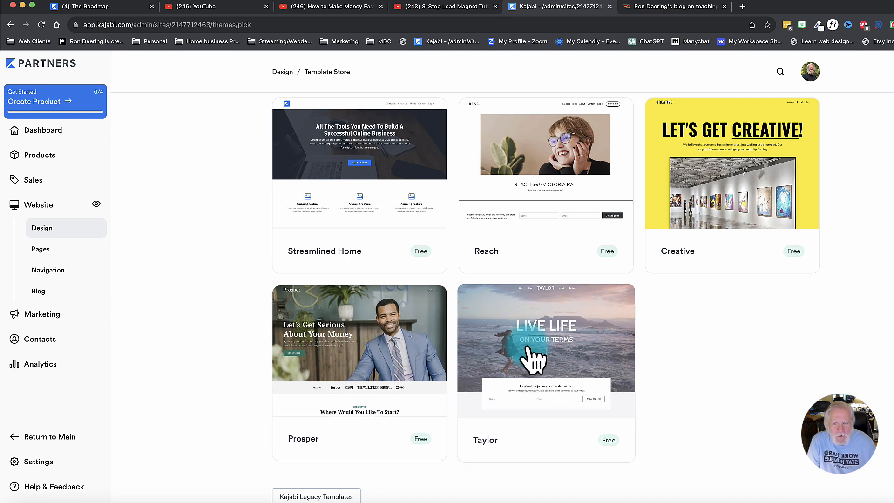
scroll(537, 361, up, 9)
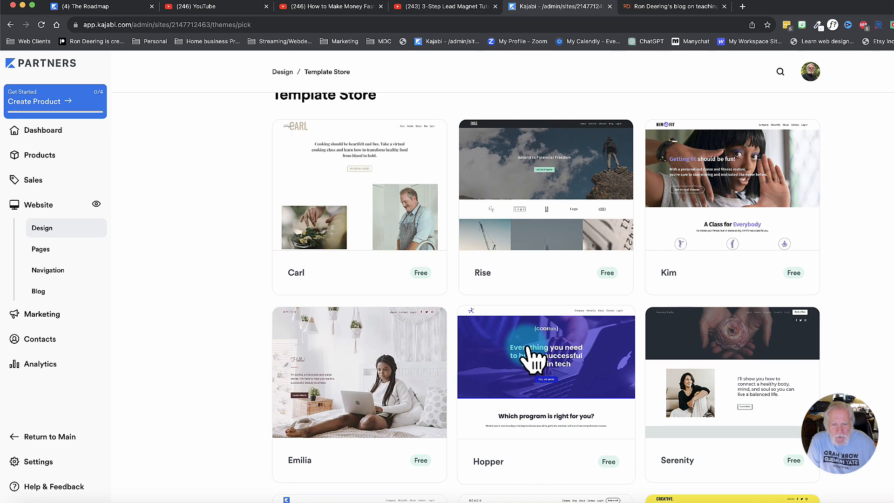
click(372, 196)
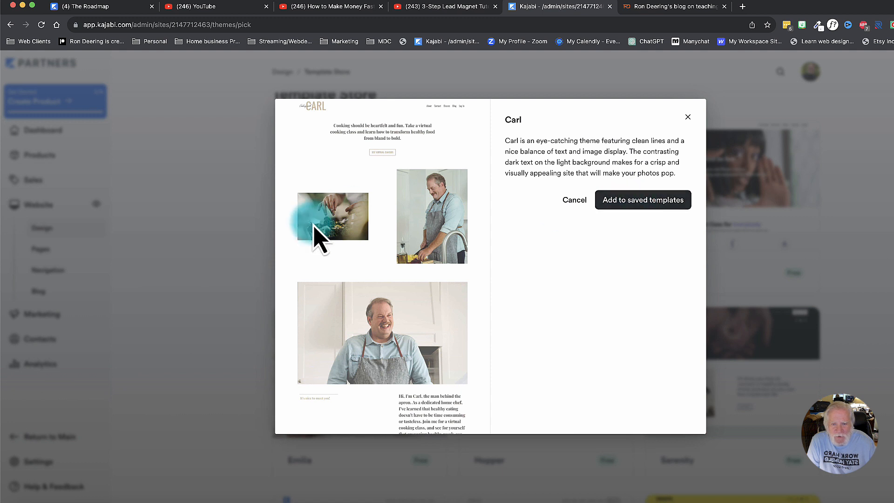
scroll(317, 235, down, 10)
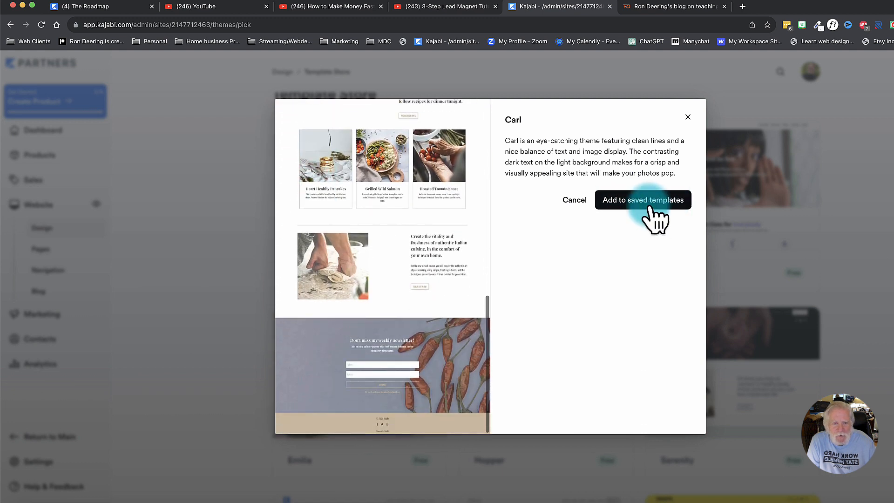
click(647, 209)
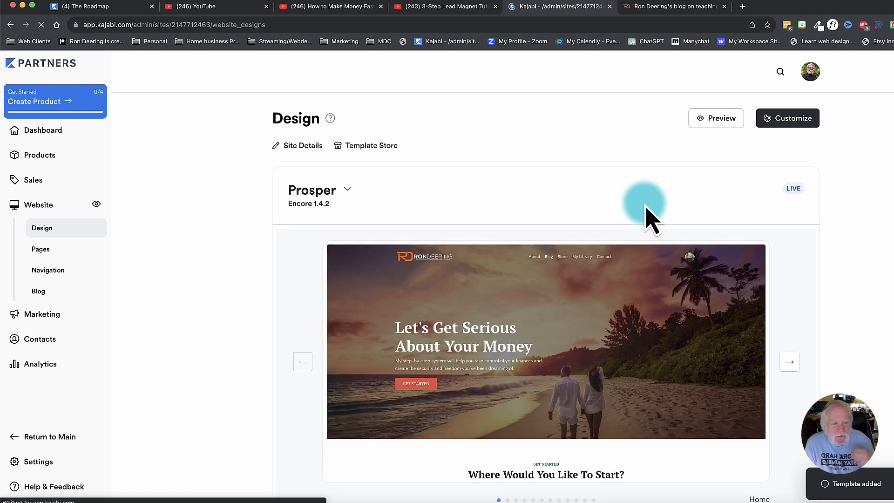
Set the saved Carl template as the site's live template.
scroll(496, 230, down, 6)
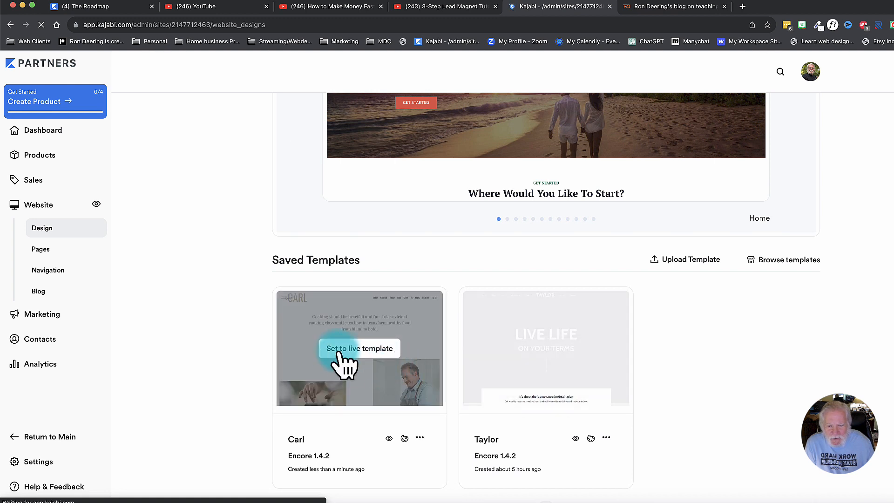
click(420, 438)
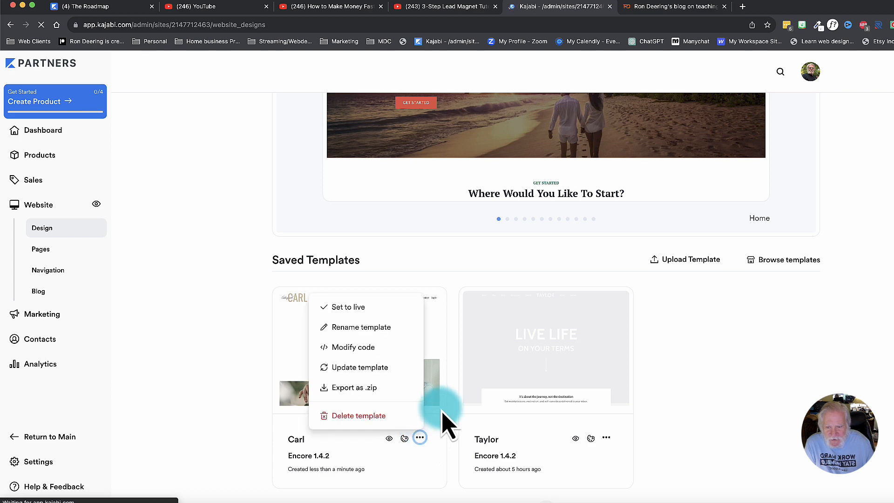
click(346, 307)
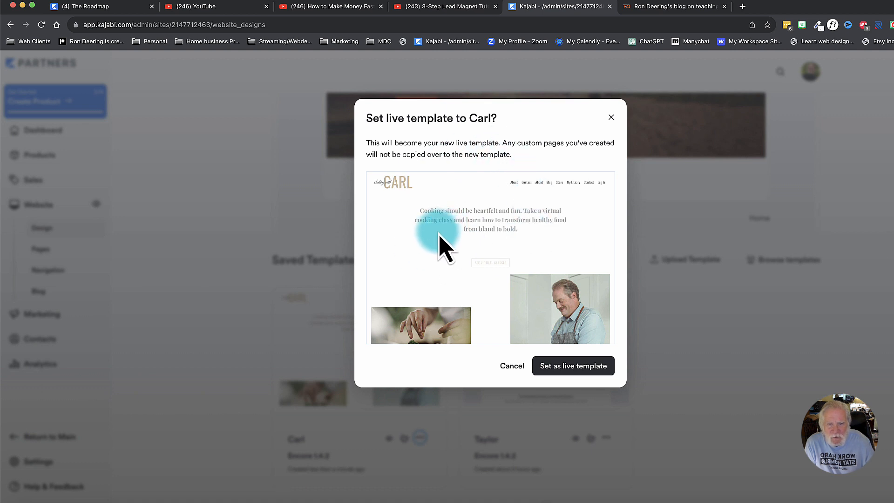
click(566, 370)
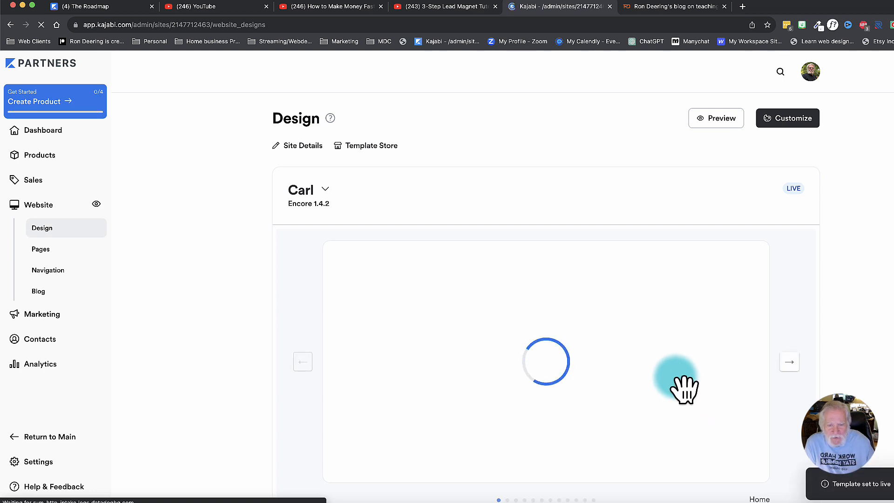
Review the saved Prosper and Taylor templates and look at the options available for Prosper without choosing one.
mouse_move(613, 361)
scroll(613, 361, down, 5)
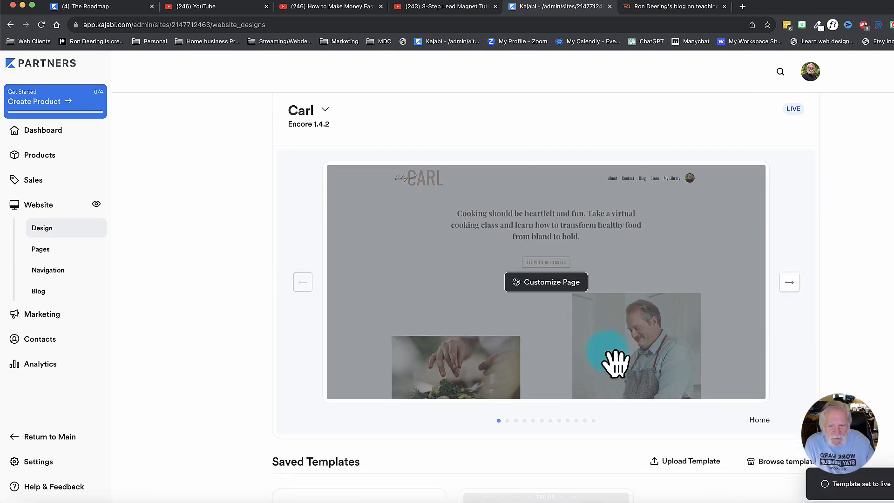
mouse_move(361, 391)
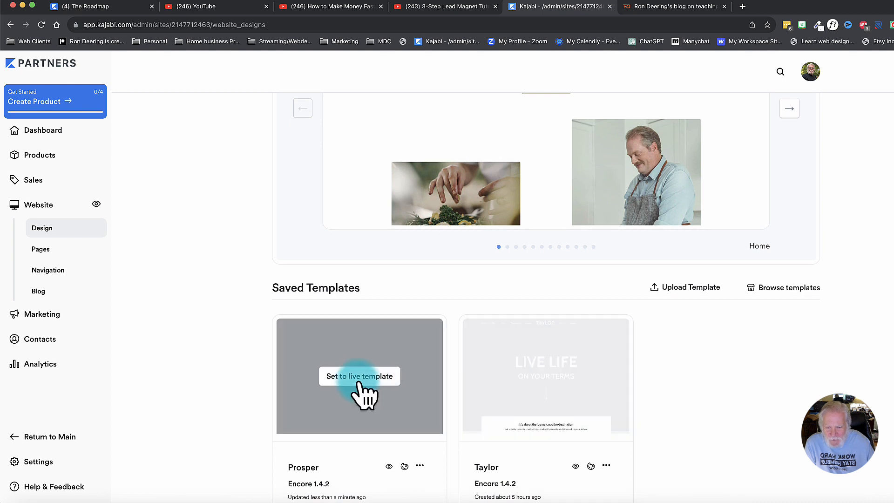
mouse_move(555, 405)
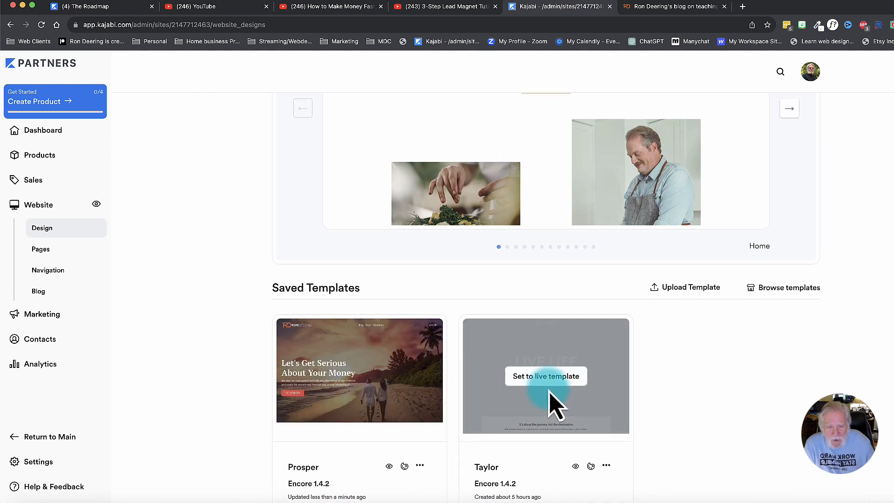
scroll(554, 405, down, 2)
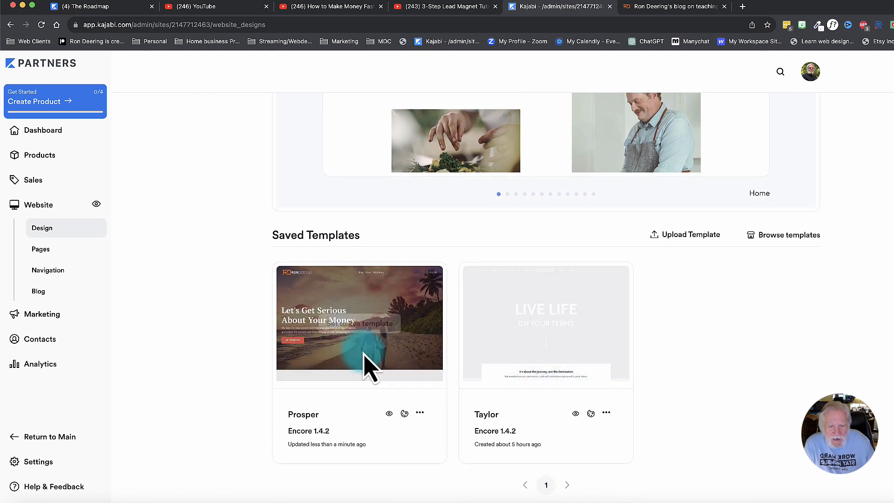
mouse_move(391, 367)
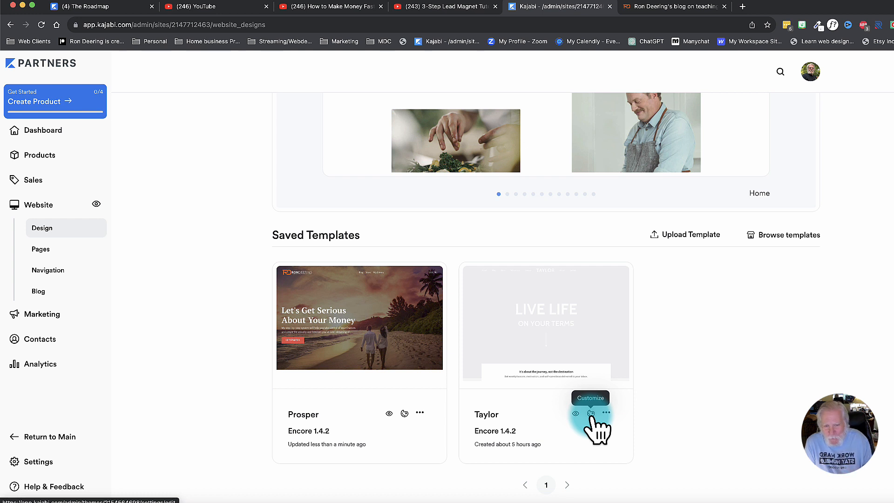
click(420, 412)
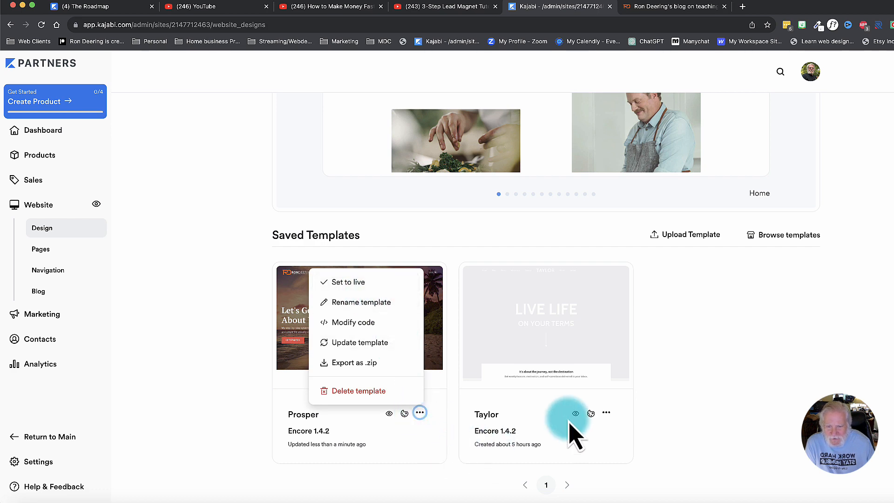
click(706, 391)
Page through the live Carl template's previews from Home to the Library and Member Directory pages.
scroll(561, 221, up, 5)
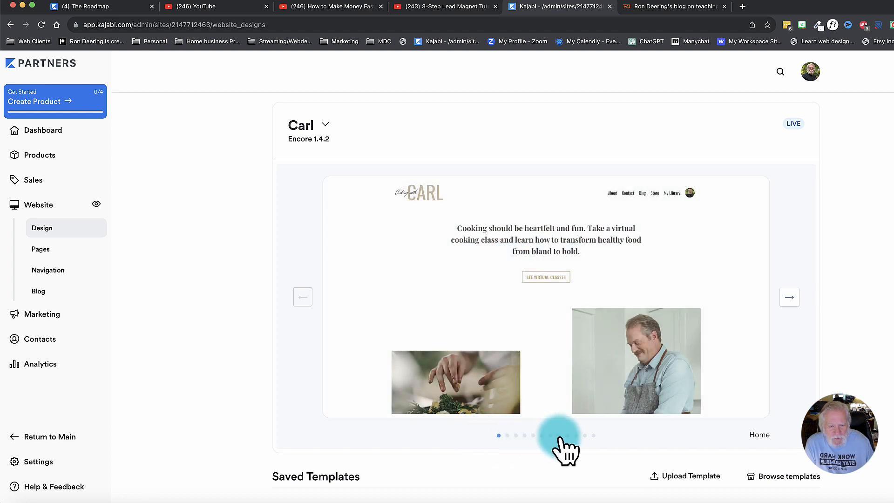
mouse_move(538, 297)
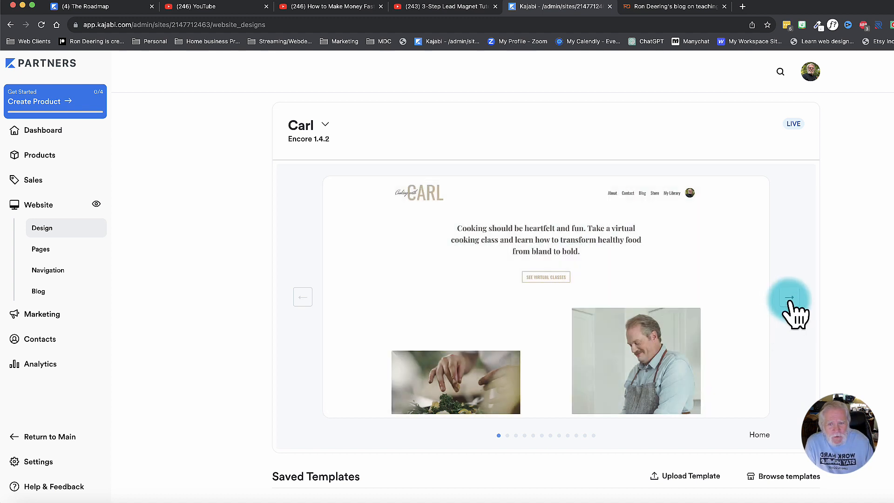
click(789, 297)
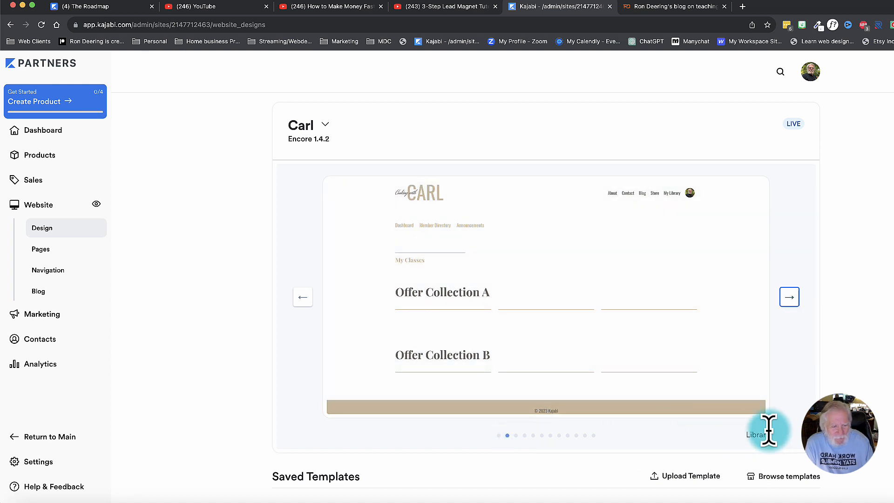
click(788, 301)
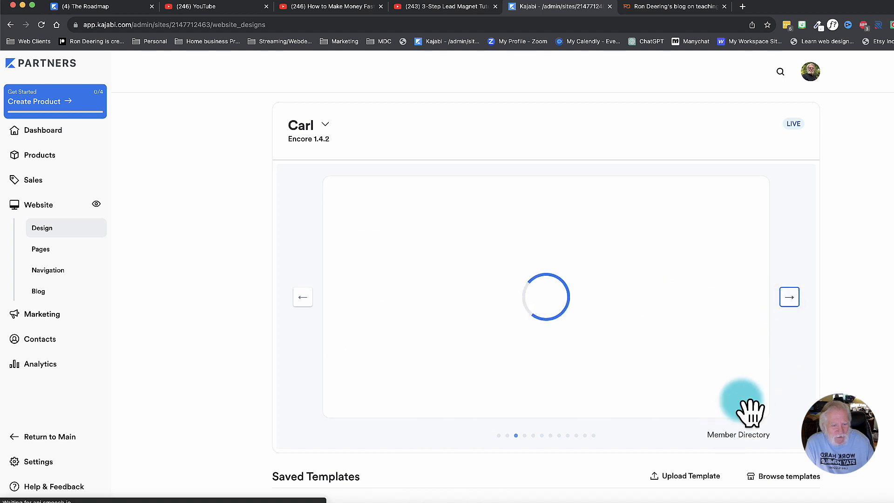
Page through the live Carl template's previews from Announcements through the blog pages to Thank You Page, and return to the Home preview.
click(789, 300)
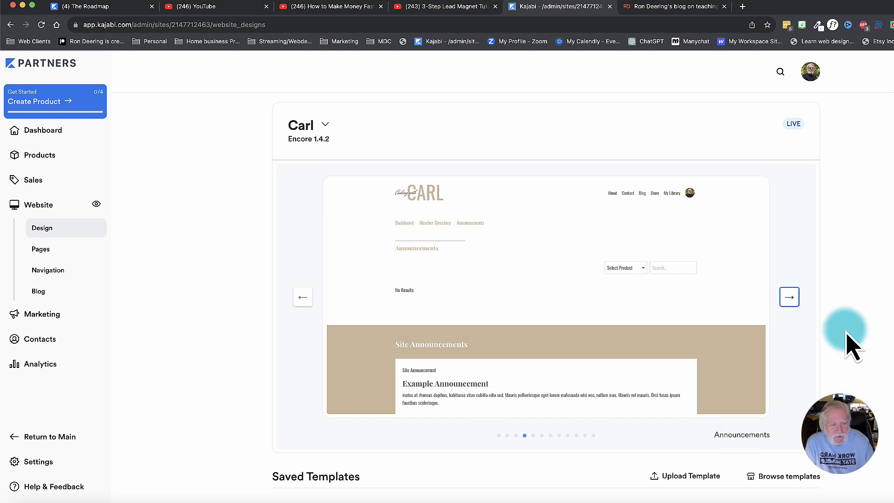
click(788, 301)
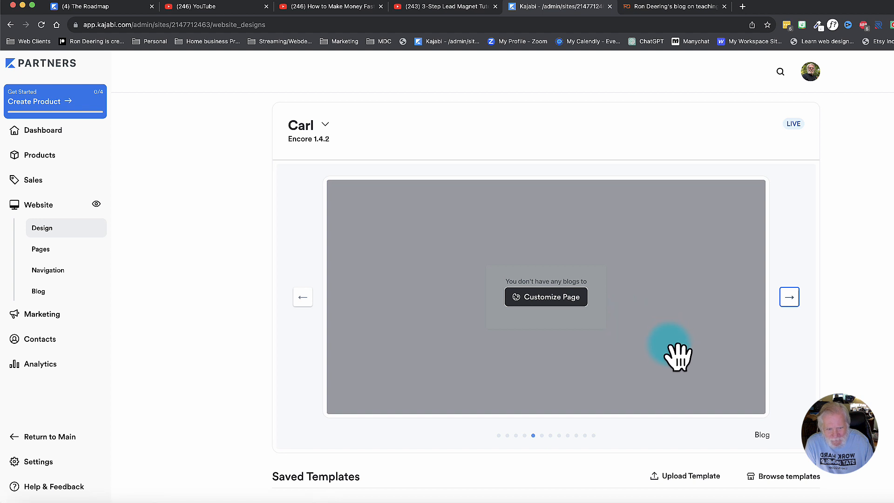
click(789, 298)
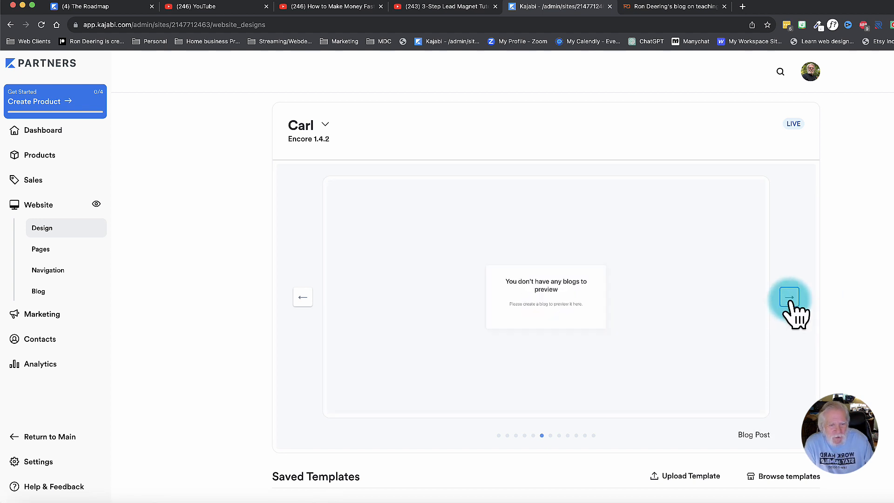
click(789, 297)
click(789, 298)
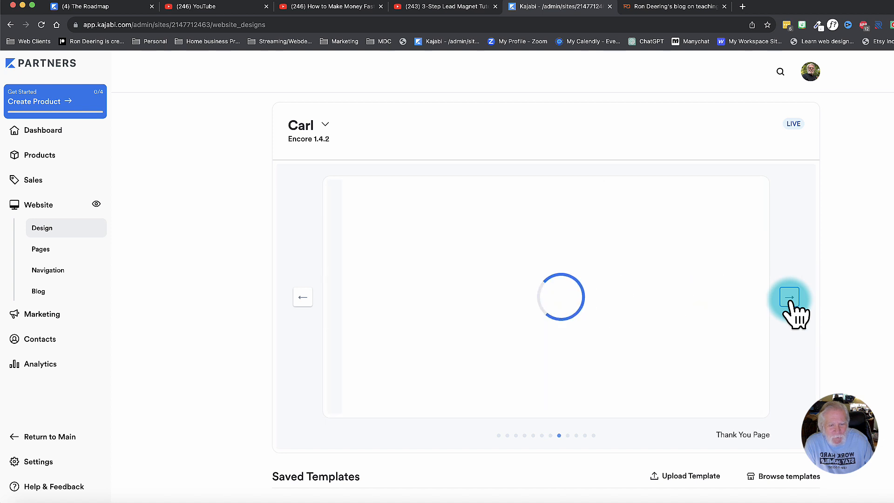
click(498, 435)
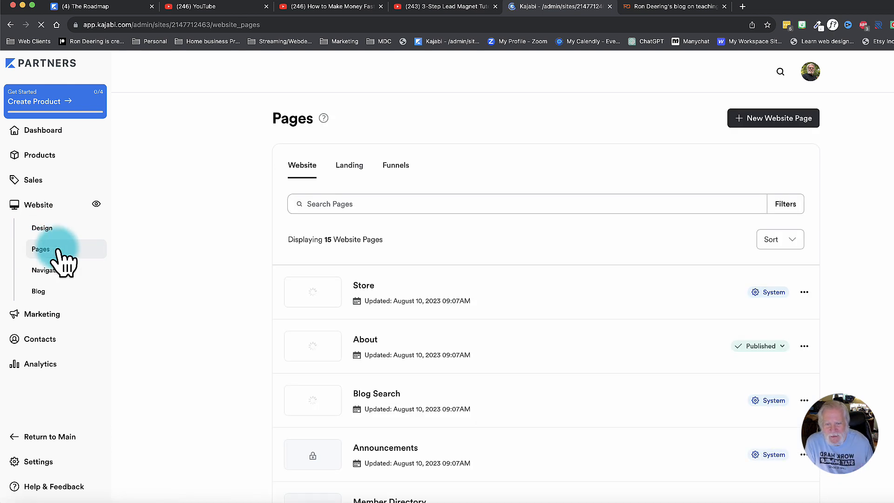
Look through the list of website pages included with the Carl template.
scroll(384, 320, down, 5)
scroll(384, 319, down, 5)
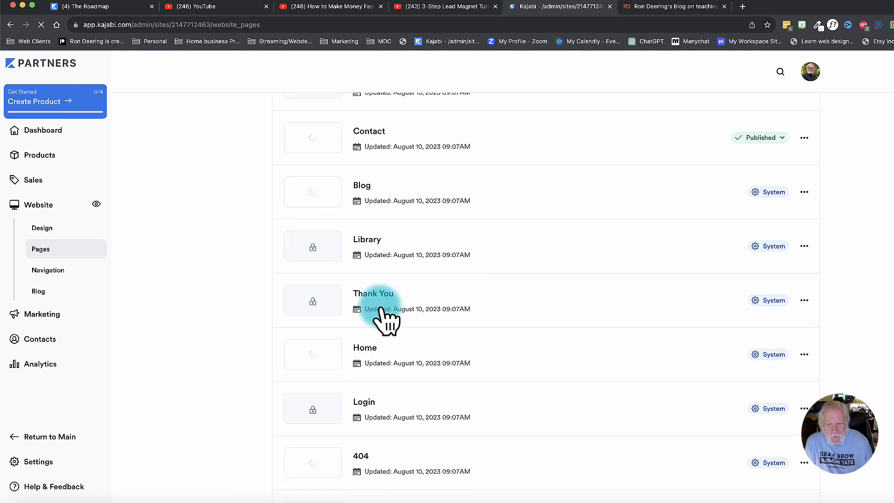
scroll(383, 319, up, 4)
scroll(380, 305, up, 5)
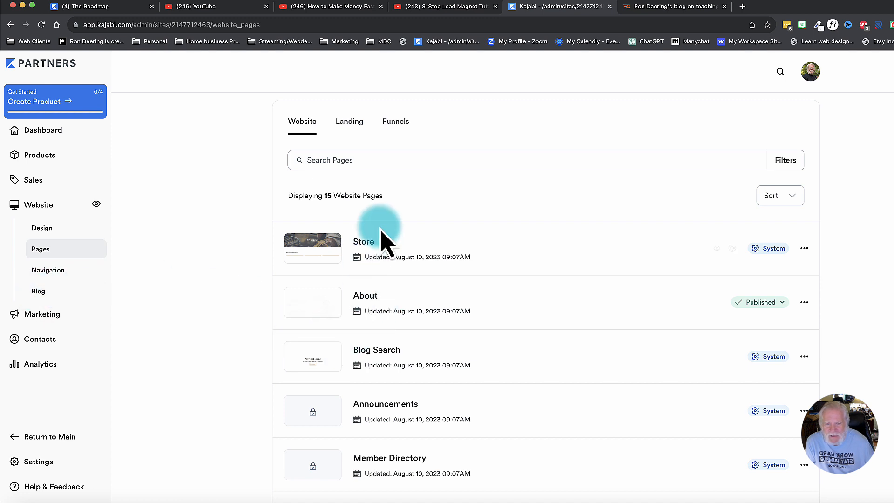
View the Landing and Funnels page sections, and return to the Website pages to review the full list.
click(348, 123)
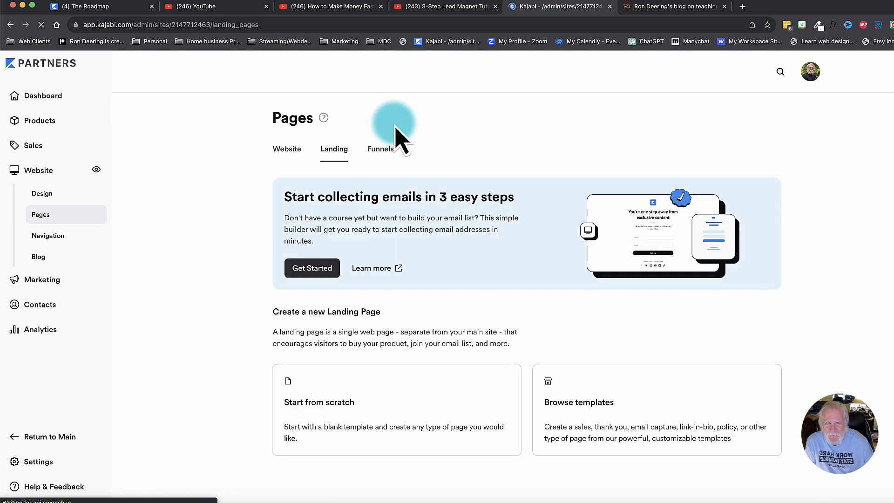
click(381, 154)
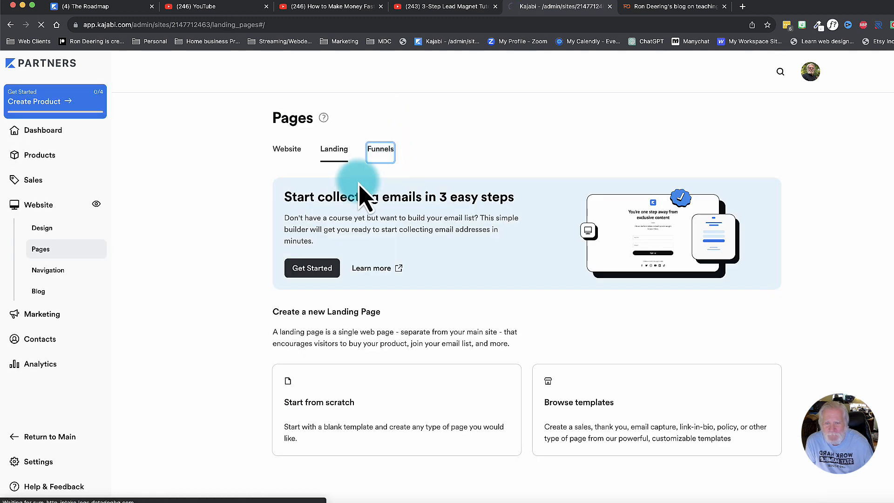
click(377, 213)
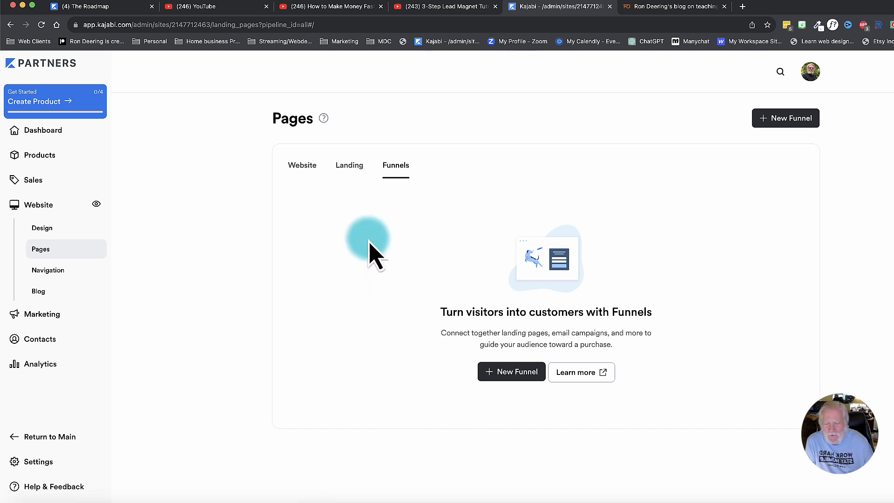
click(300, 167)
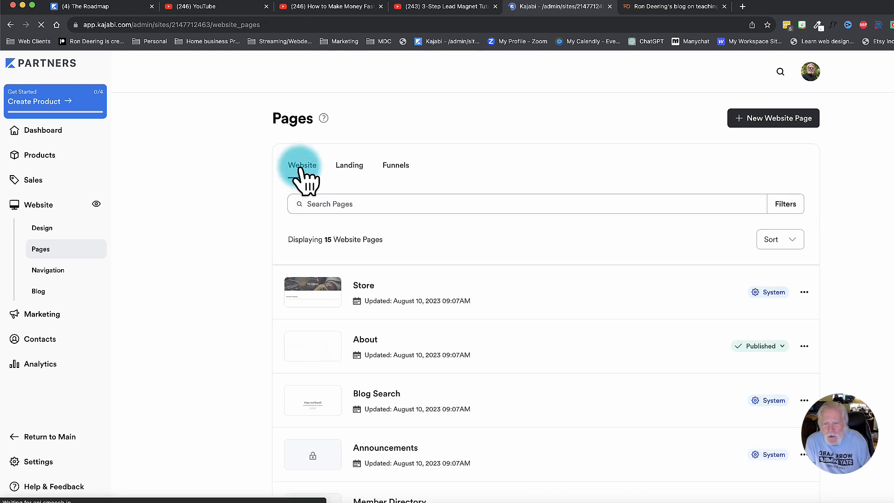
scroll(302, 175, down, 4)
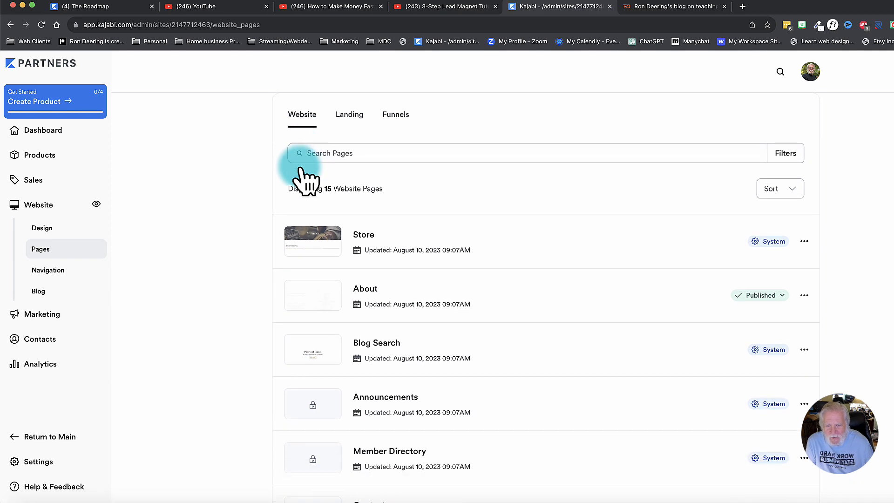
scroll(361, 324, down, 6)
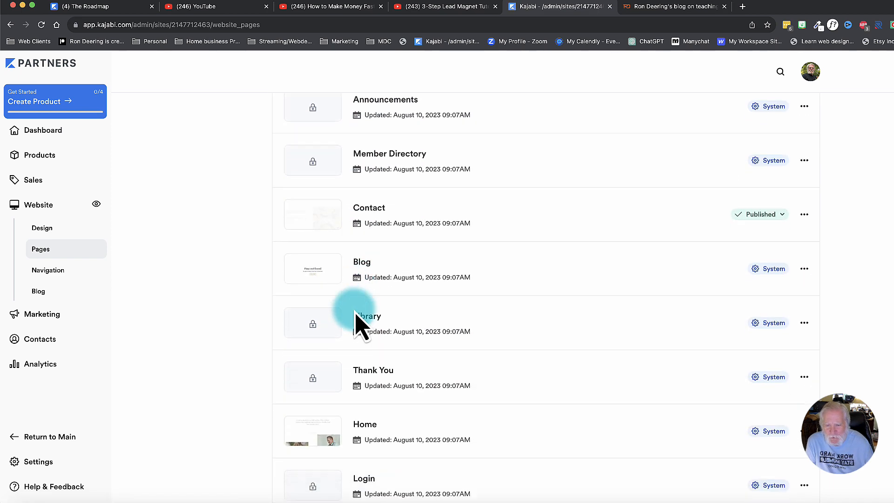
scroll(358, 316, down, 1)
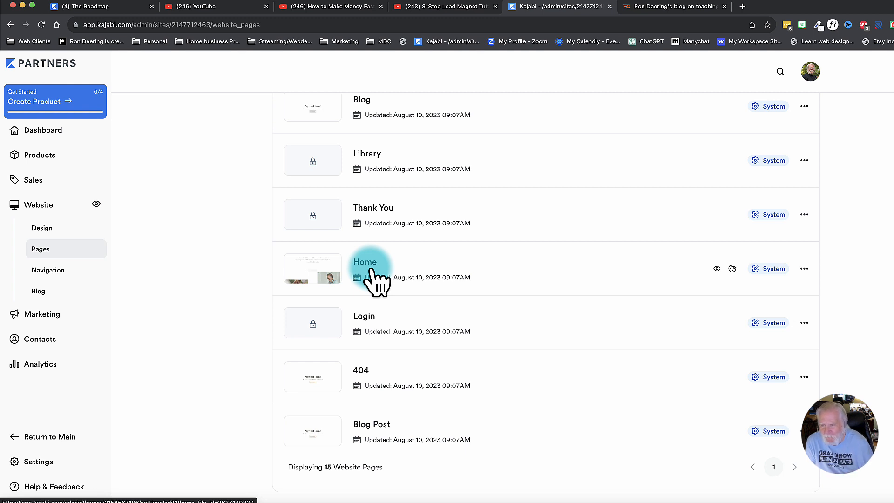
Check the Blog section and review the default navigation menus from Main Menu to About & Contact Menu.
click(45, 293)
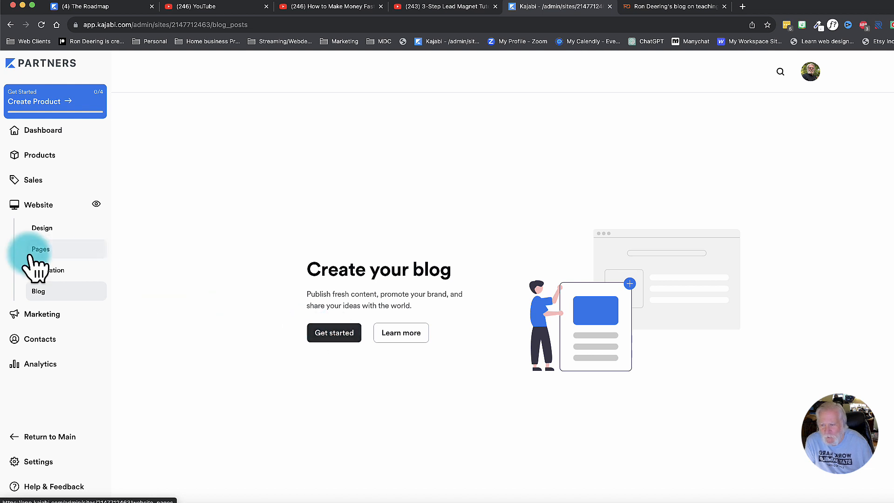
click(49, 271)
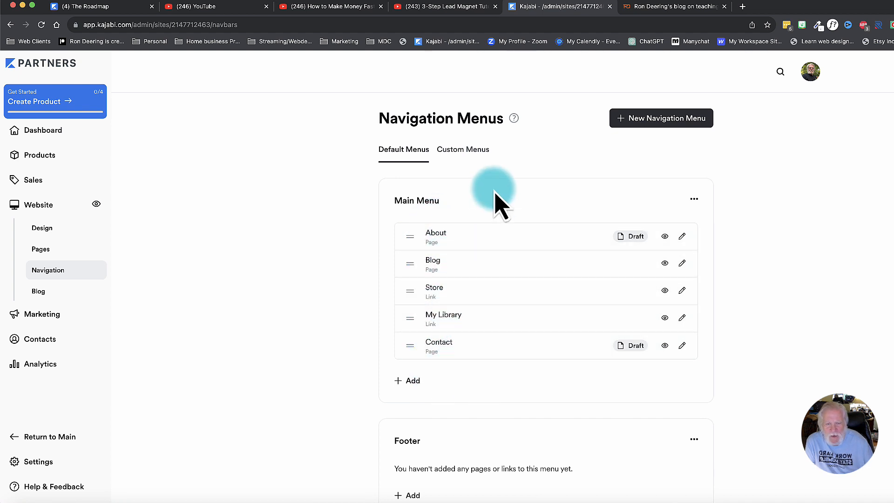
scroll(454, 299, down, 2)
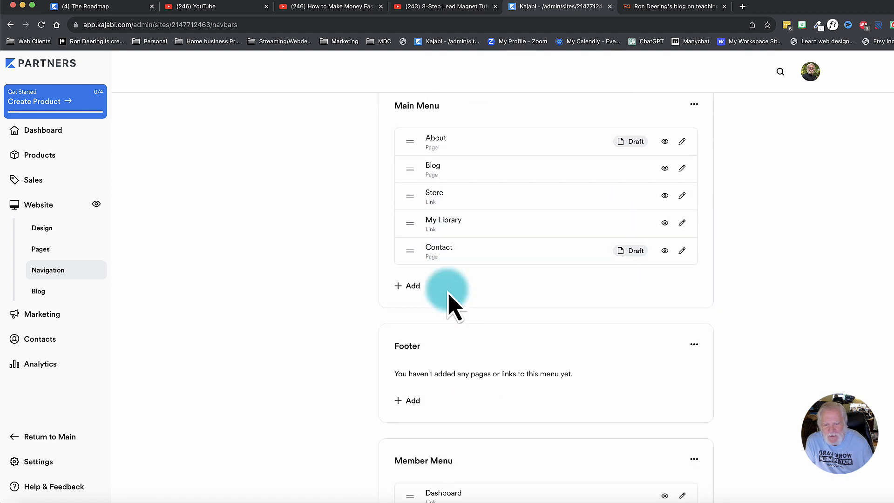
scroll(450, 298, down, 6)
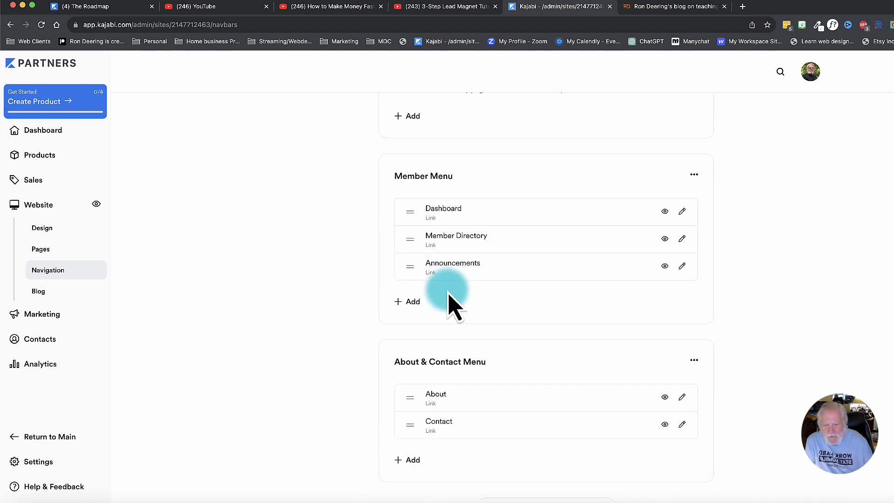
scroll(450, 303, down, 1)
scroll(451, 301, up, 3)
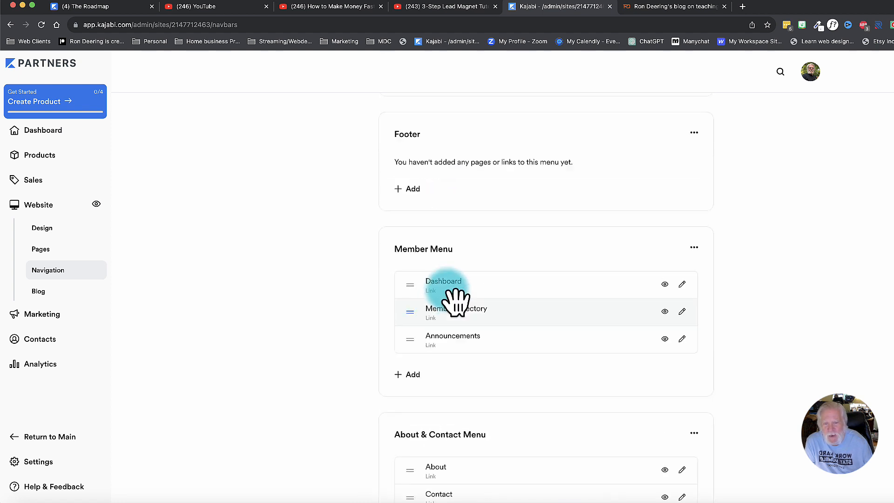
scroll(455, 300, up, 6)
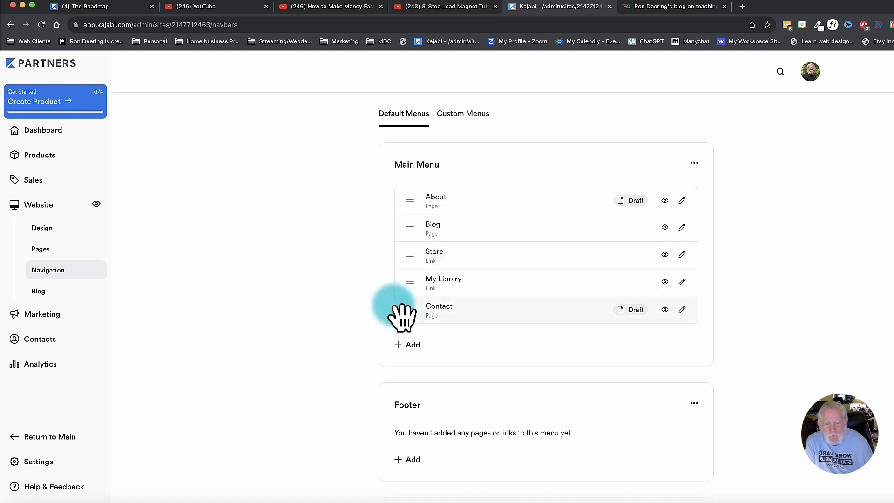
drag(409, 315, 428, 319)
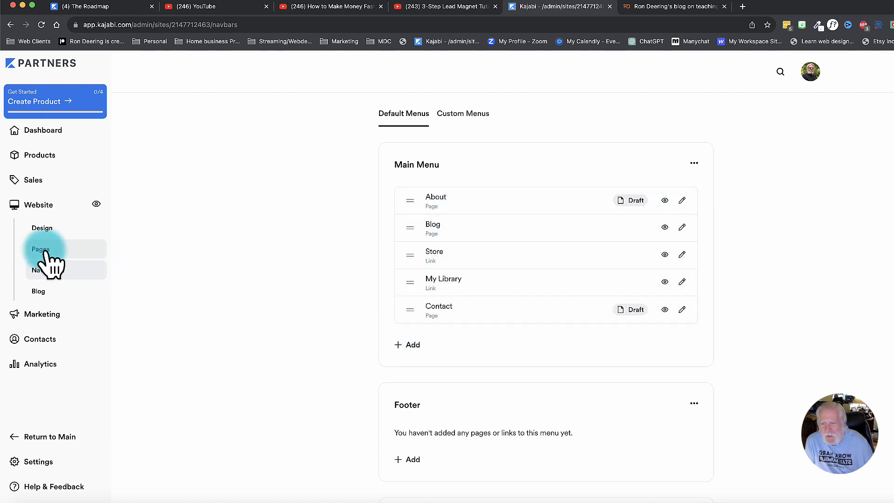
Open the live Carl template's Home page in the site editor and look over its opening section.
click(41, 233)
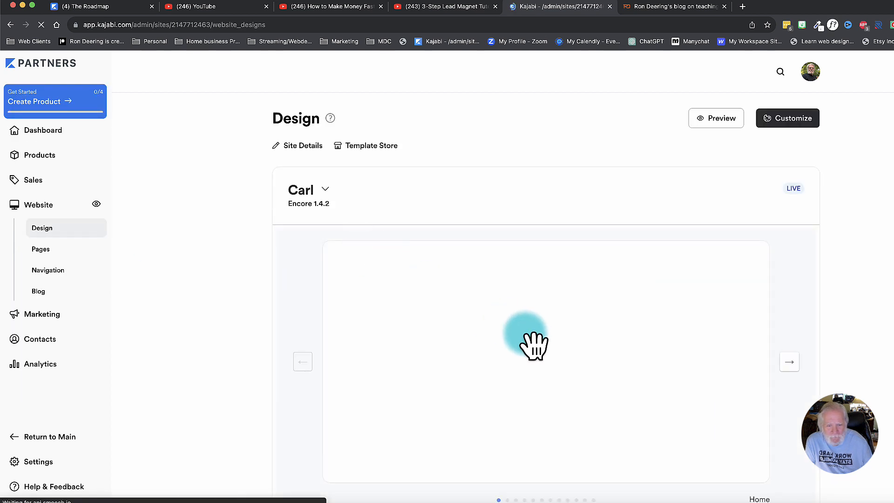
scroll(475, 320, down, 2)
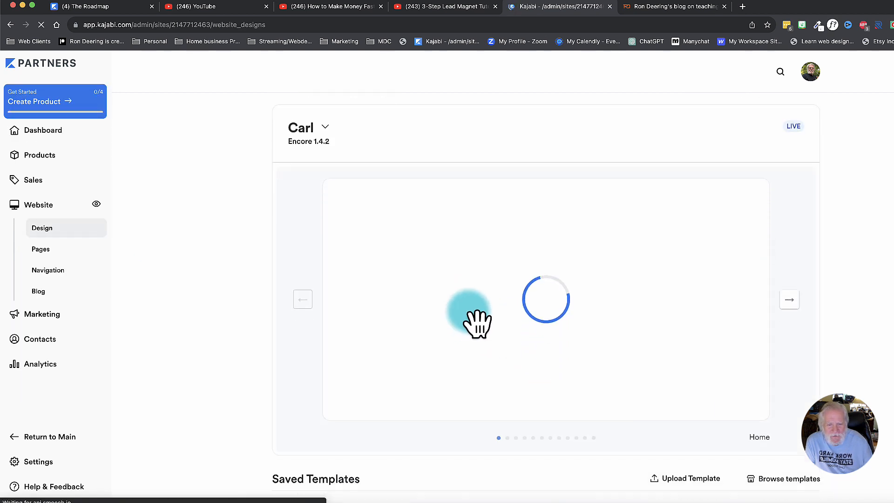
click(550, 305)
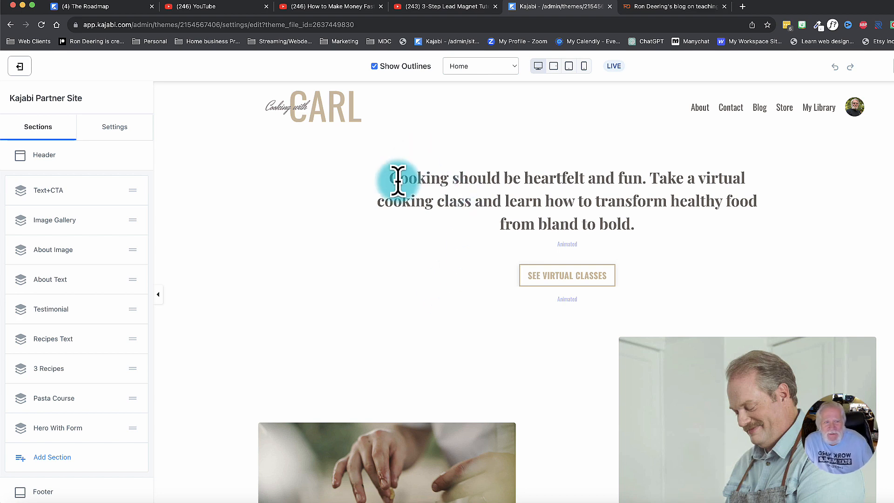
scroll(406, 299, down, 3)
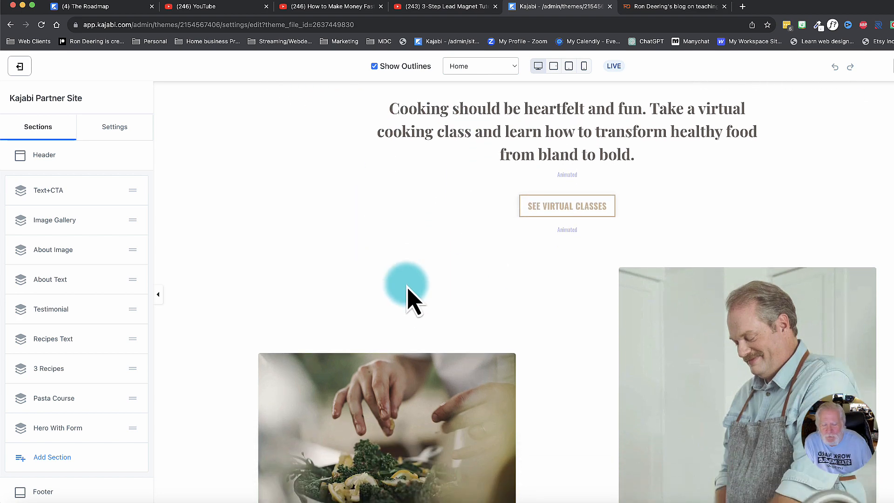
scroll(407, 299, up, 3)
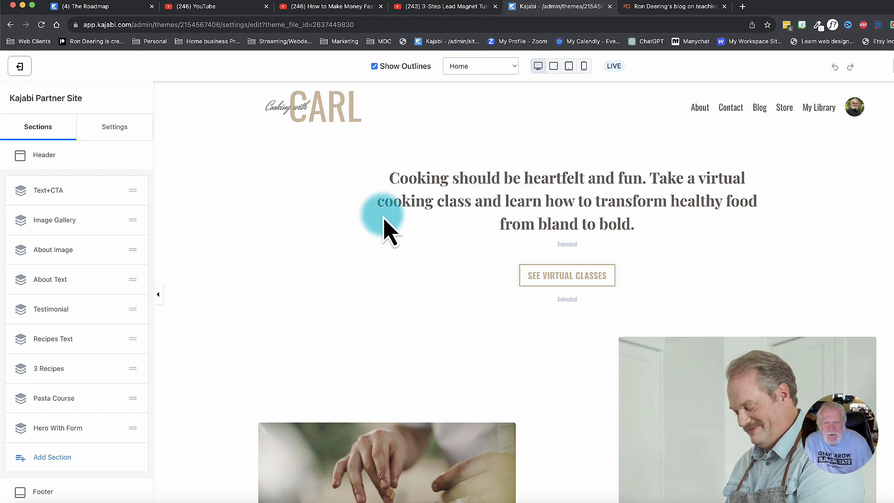
Open the Home page's "Cooking should be heartfelt and fun" headline text block for editing and look through its settings.
click(430, 181)
click(37, 256)
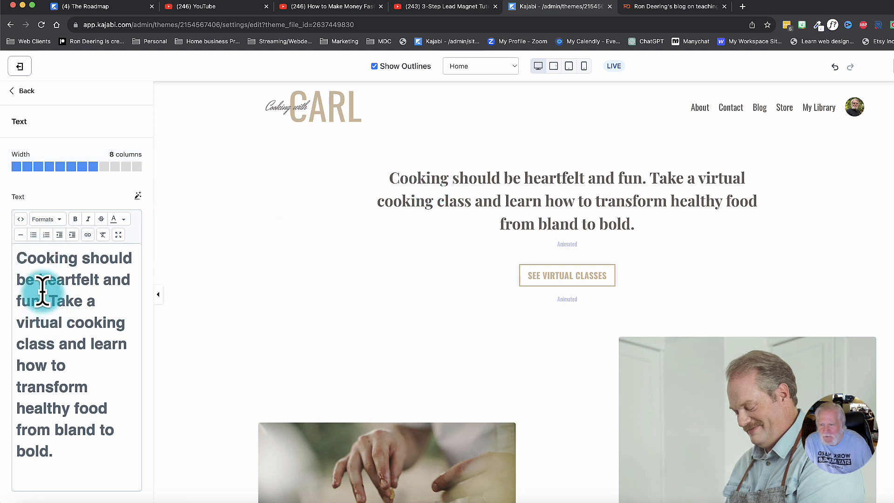
scroll(42, 298, down, 2)
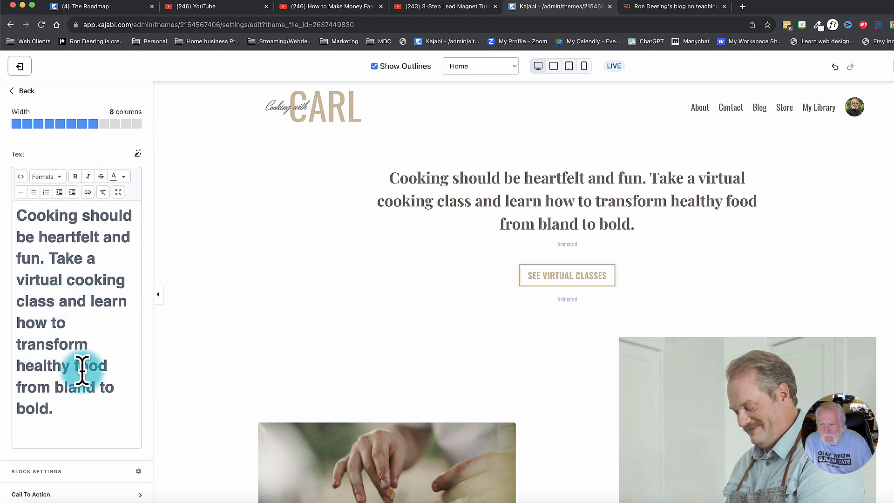
Open the SEE VIRTUAL CLASSES button's settings, try a block width of 9 columns and restore it to 8 columns.
click(551, 288)
scroll(40, 214, up, 10)
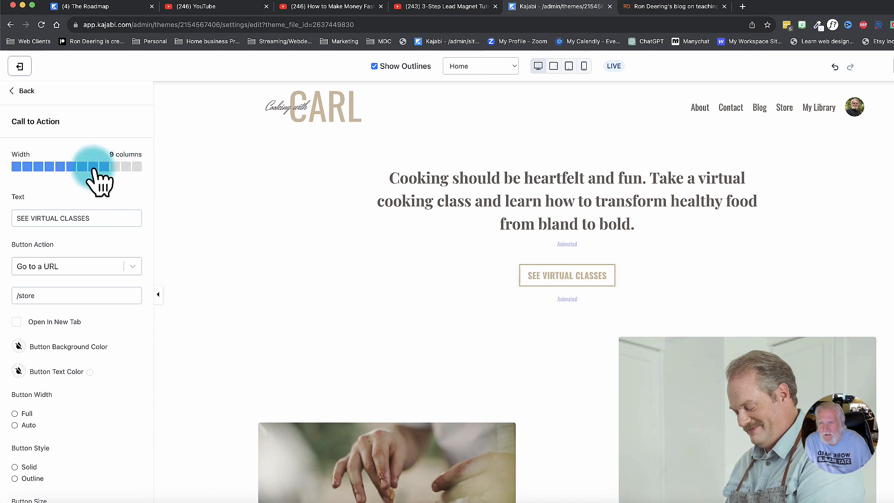
scroll(43, 336, down, 1)
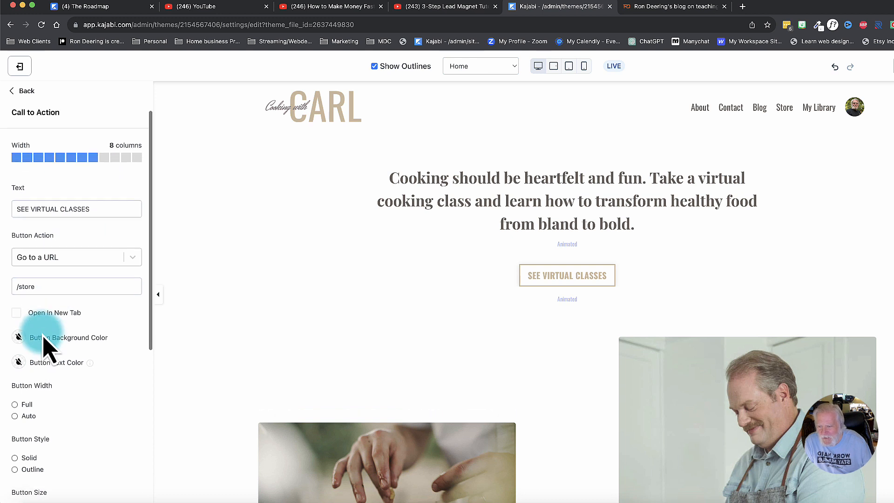
Try the SEE VIRTUAL CLASSES button at Full width and 9 columns, and set it back to 8 columns with Auto button width.
scroll(44, 336, down, 5)
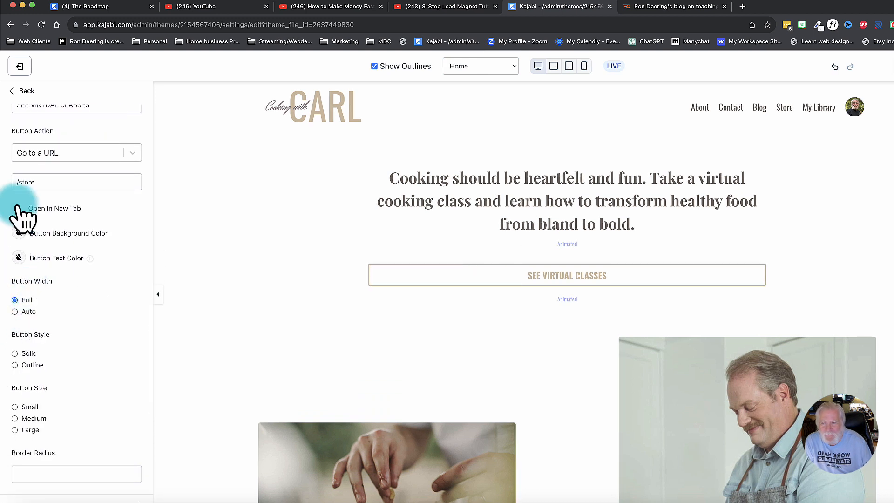
scroll(69, 174, up, 5)
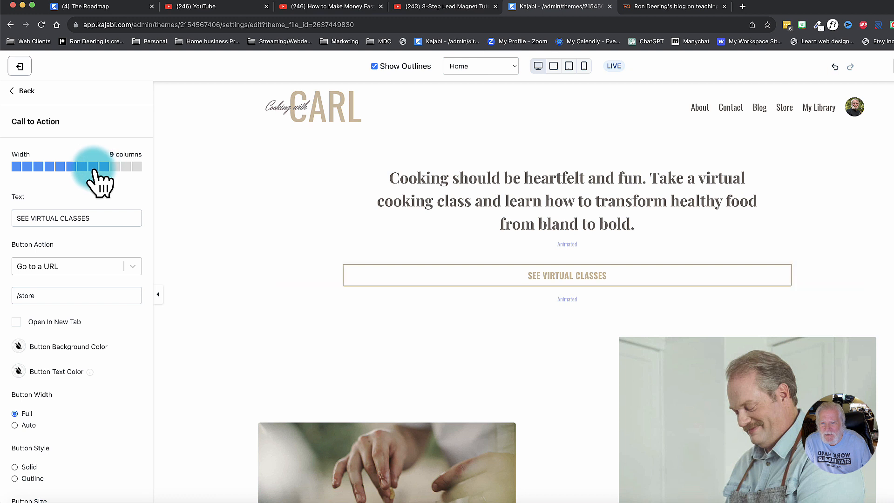
click(93, 166)
scroll(28, 391, down, 1)
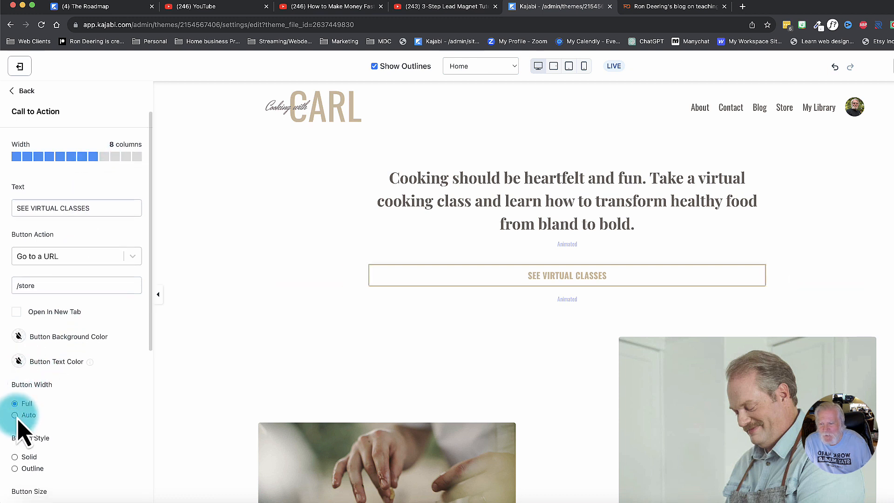
click(15, 414)
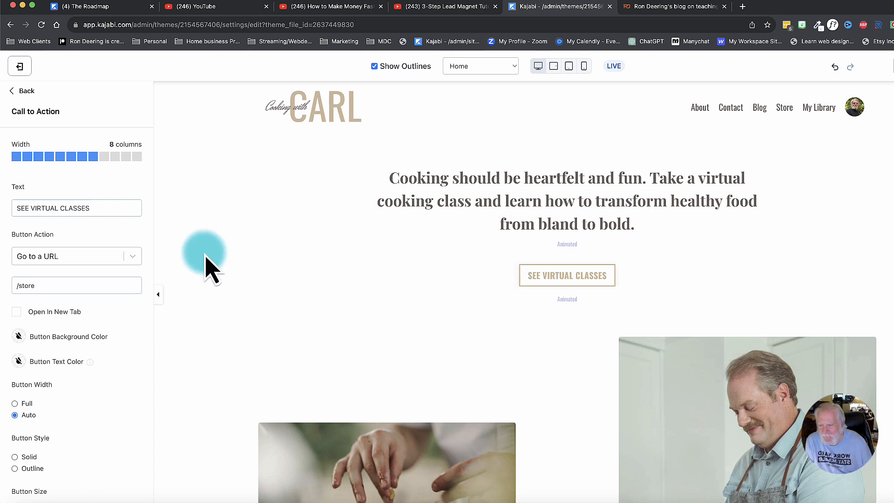
scroll(205, 258, down, 3)
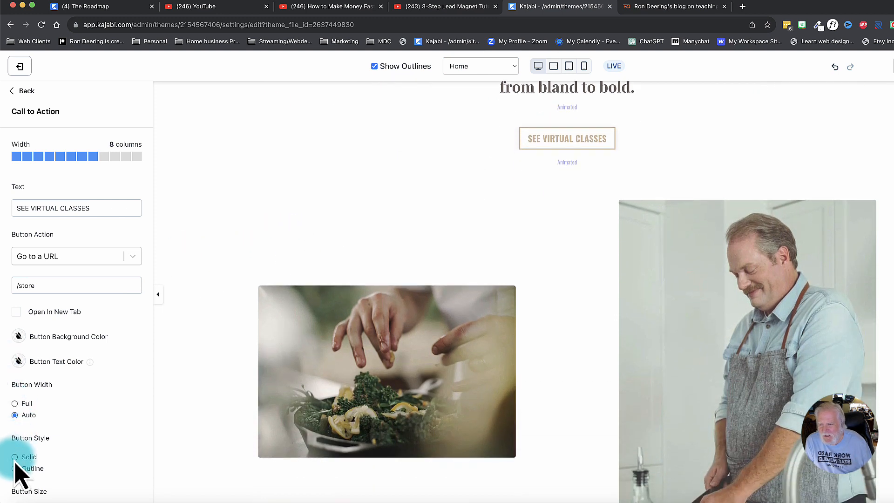
Try the Solid style and Large size on the SEE VIRTUAL CLASSES button, and set it to Outline and Small.
click(16, 457)
scroll(70, 359, down, 3)
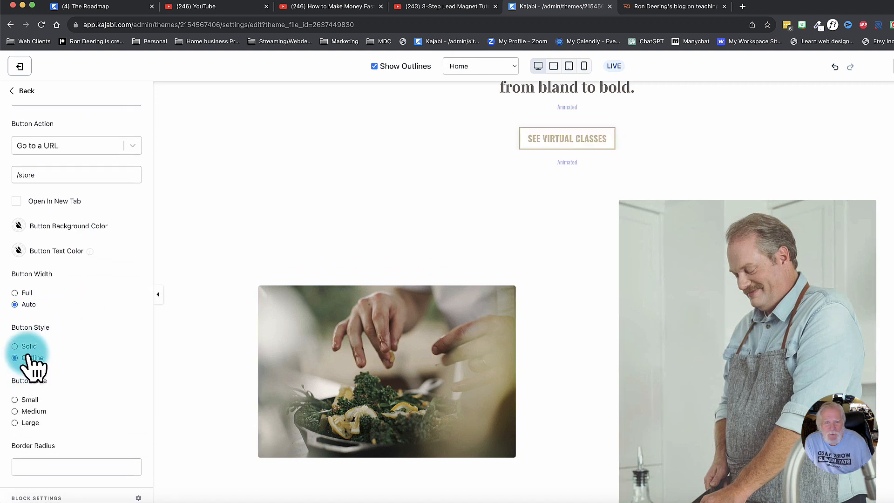
scroll(79, 363, down, 1)
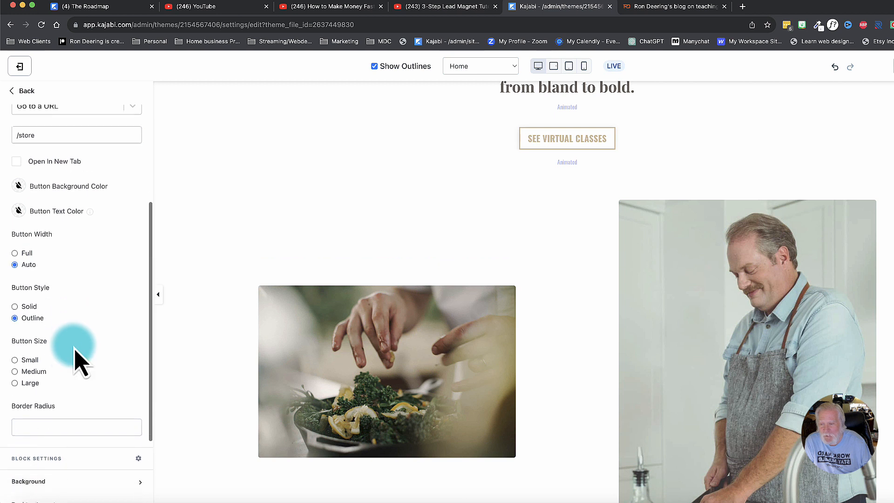
scroll(76, 362, down, 1)
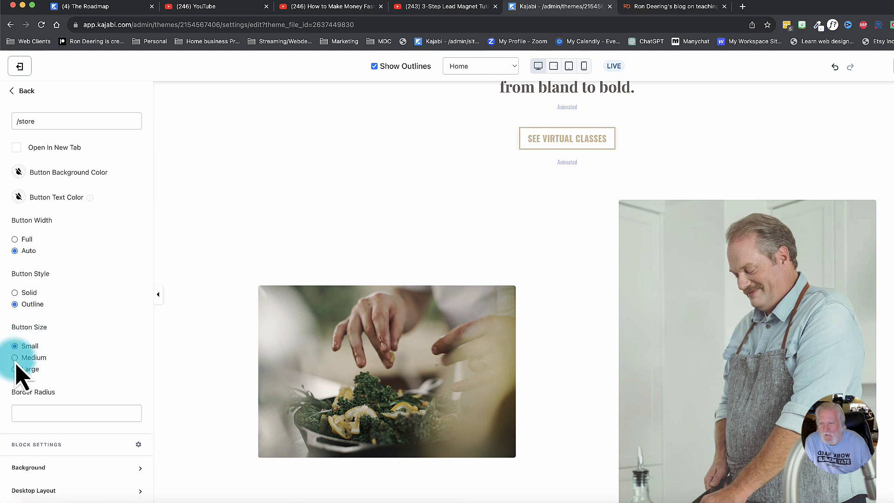
click(17, 369)
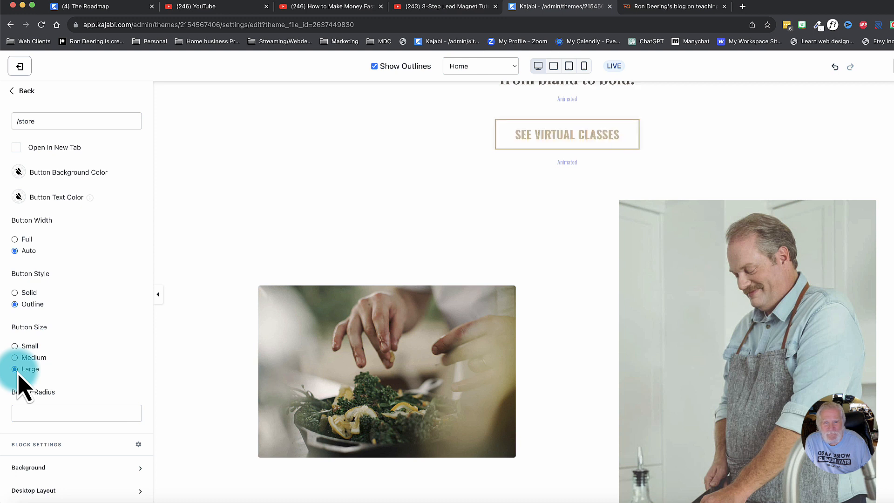
click(15, 347)
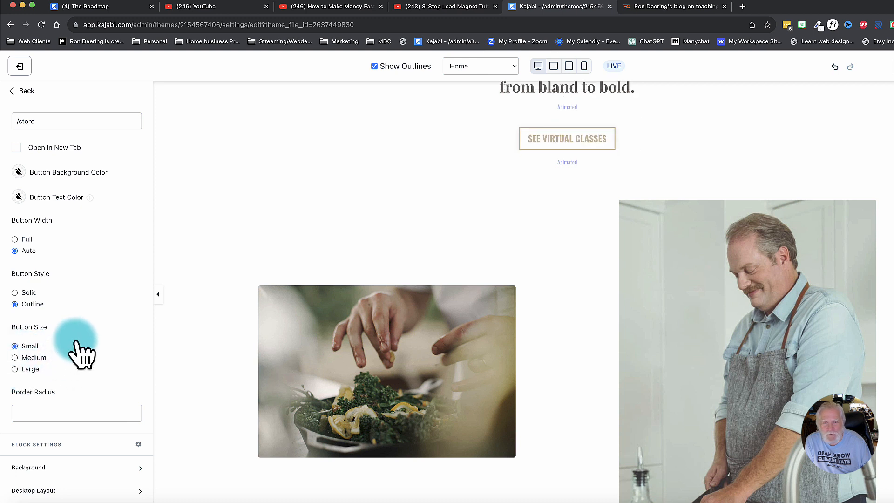
scroll(76, 347, down, 5)
scroll(63, 365, down, 2)
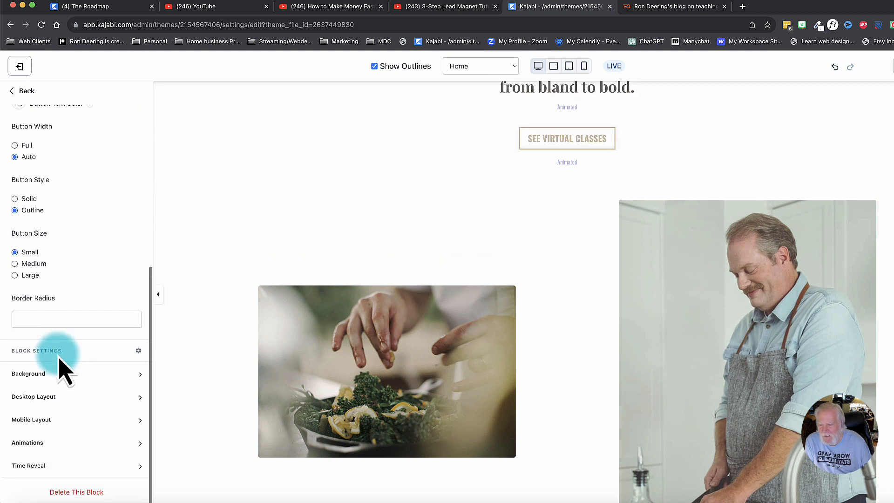
scroll(75, 325, up, 12)
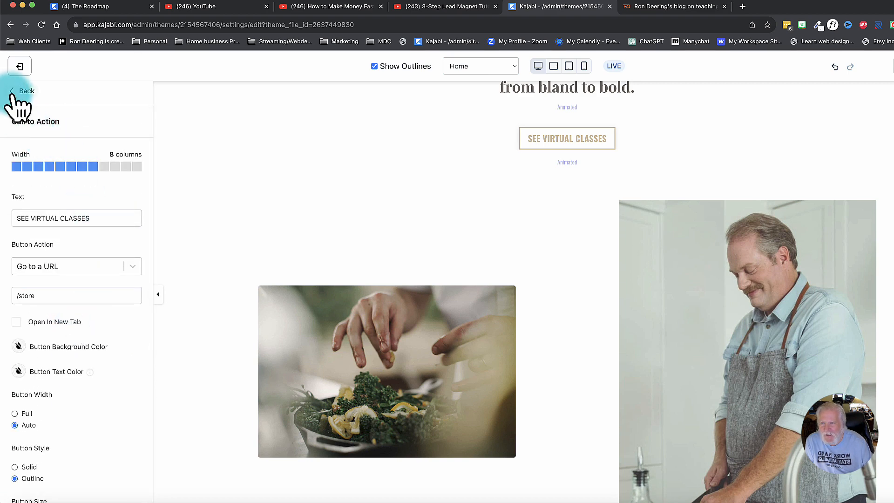
click(19, 91)
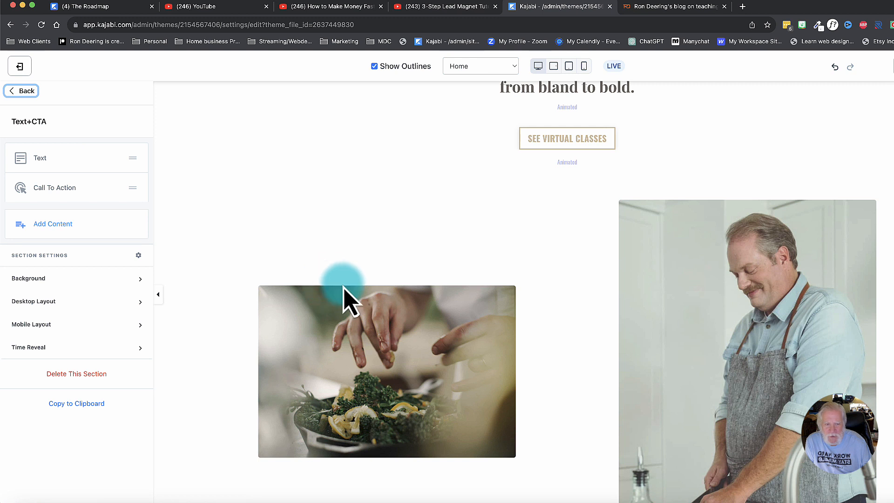
Open the food image in the Home page's image gallery and set its border radius to 10.
click(386, 344)
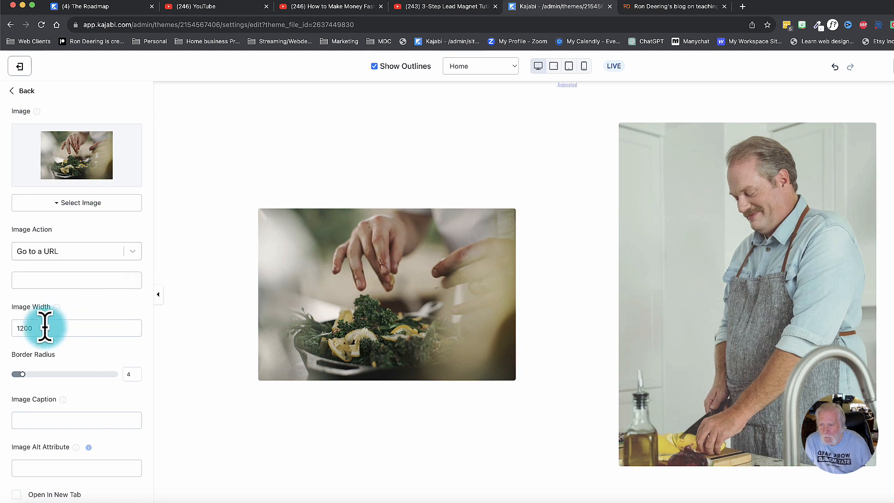
scroll(47, 331, down, 3)
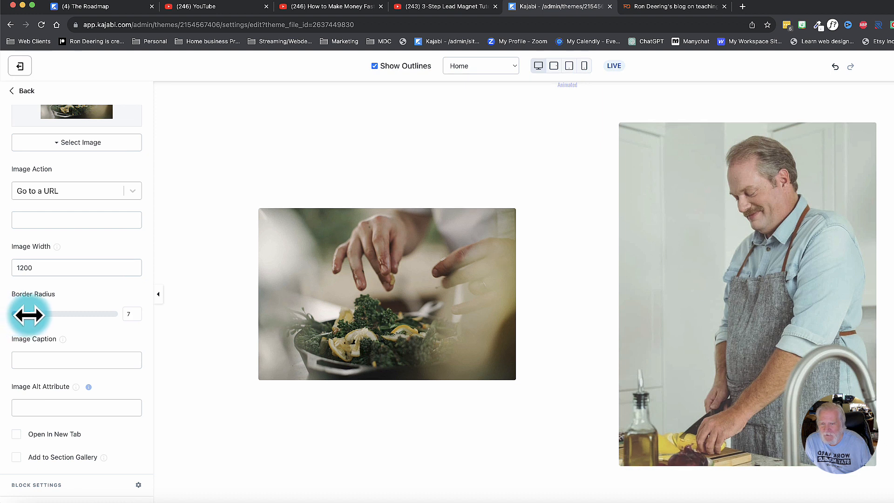
drag(30, 315, 37, 314)
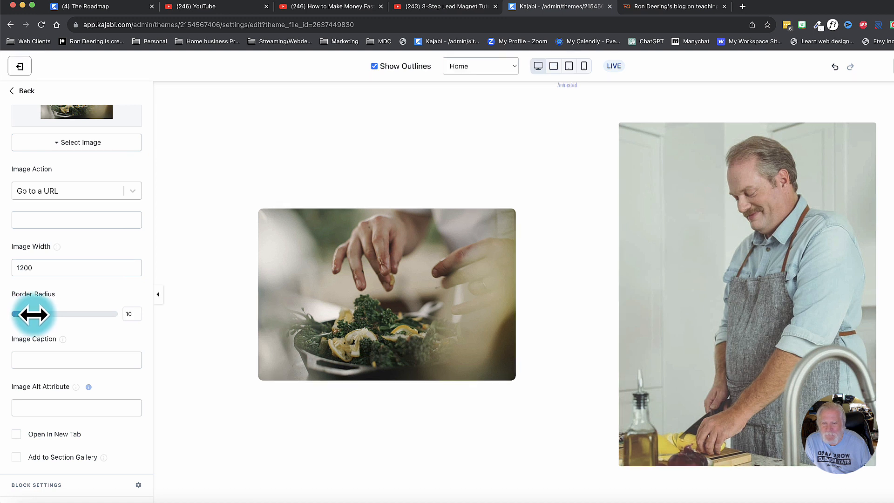
Look through the food image's Background and Desktop Layout block settings and return to the Image Gallery section.
scroll(36, 329, down, 5)
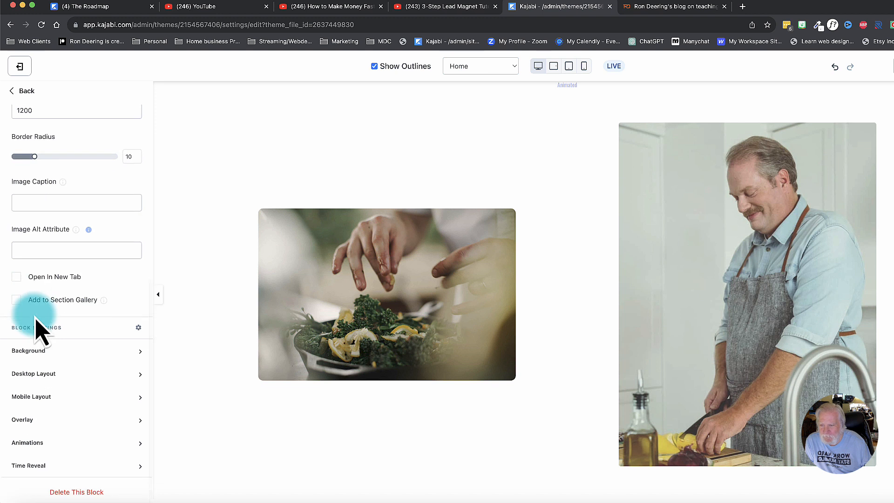
click(36, 352)
click(33, 351)
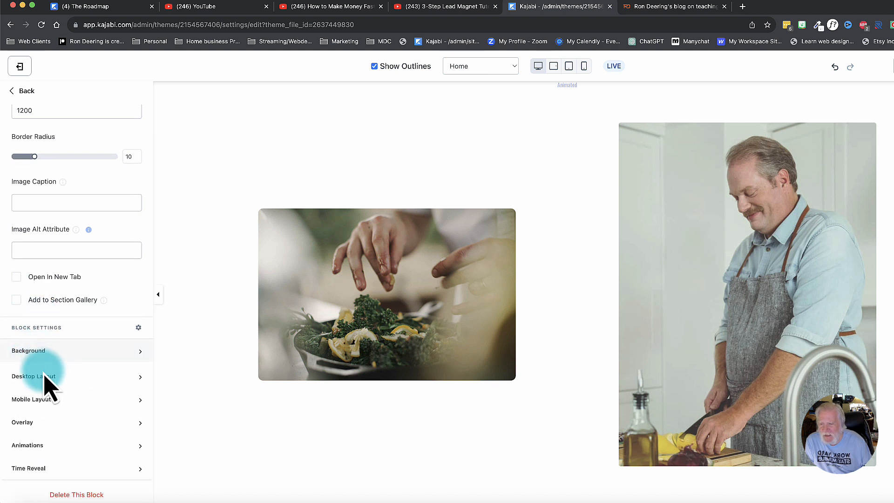
click(44, 373)
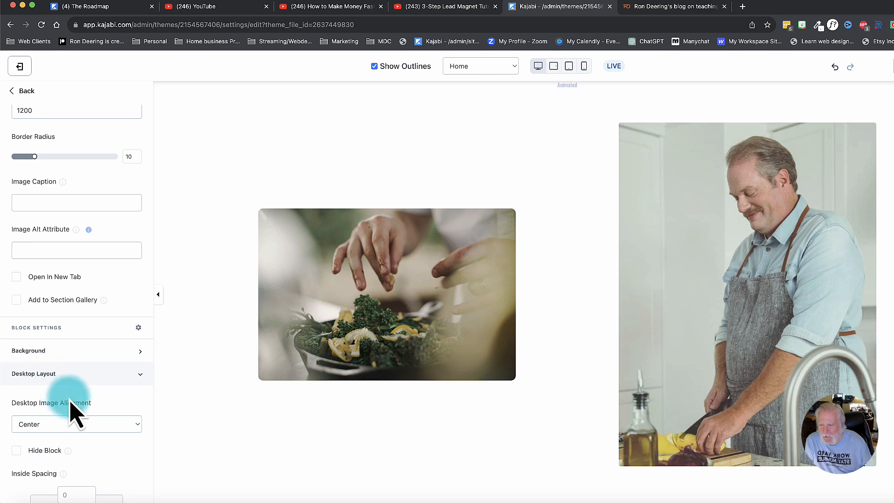
scroll(72, 410, down, 4)
scroll(70, 409, down, 2)
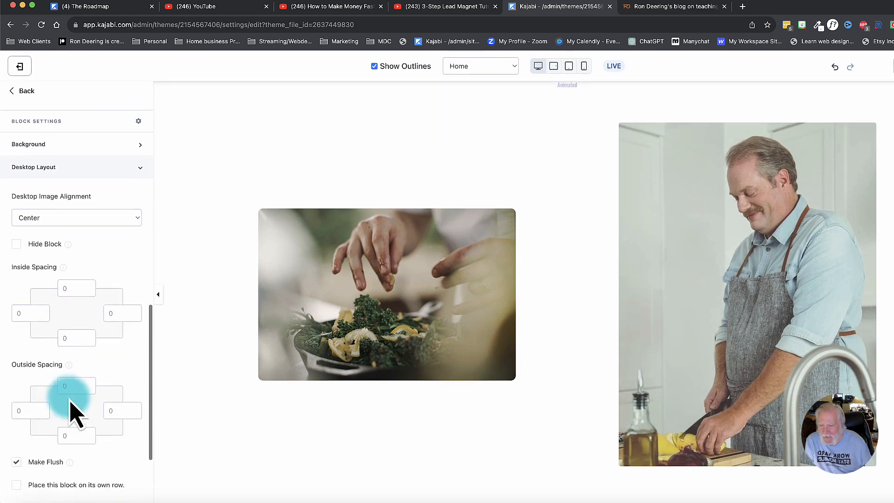
scroll(65, 396, up, 7)
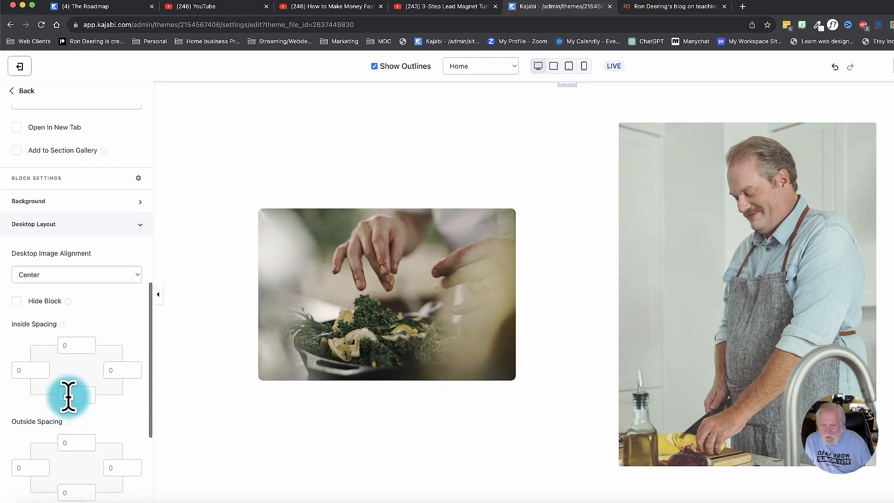
click(21, 92)
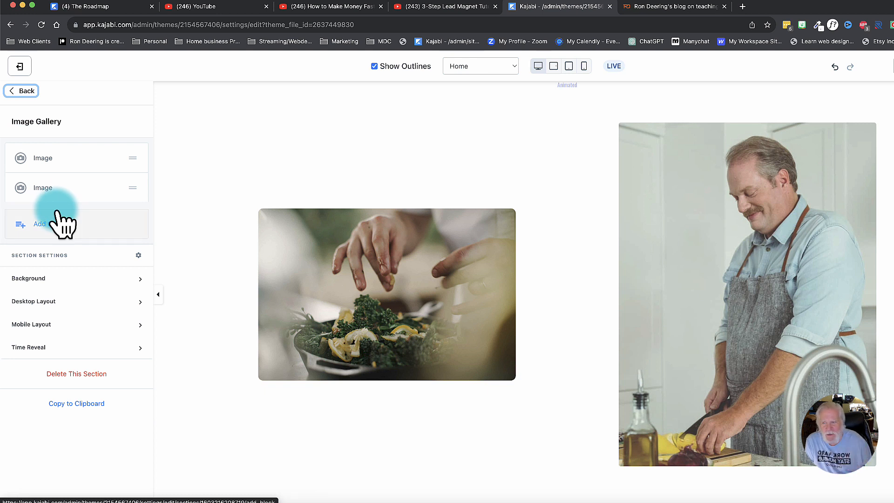
Try the gallery's food image at a width of 8 columns and restore it to 5 columns.
click(37, 158)
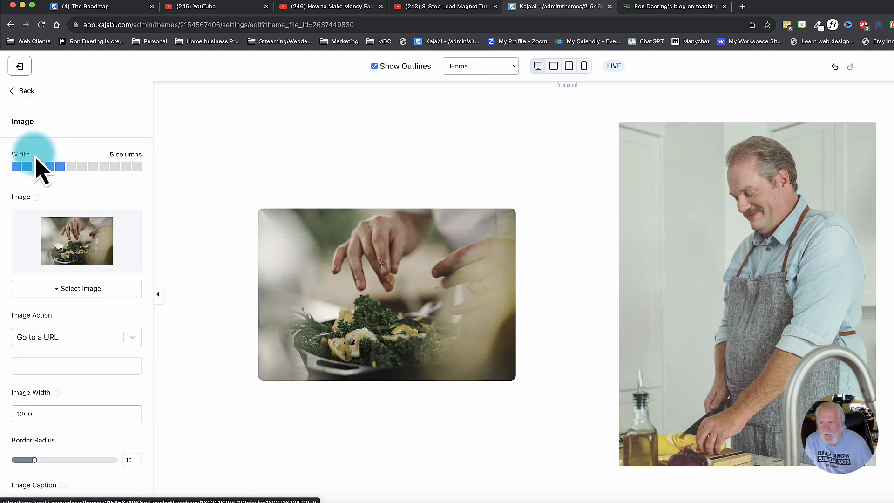
click(93, 167)
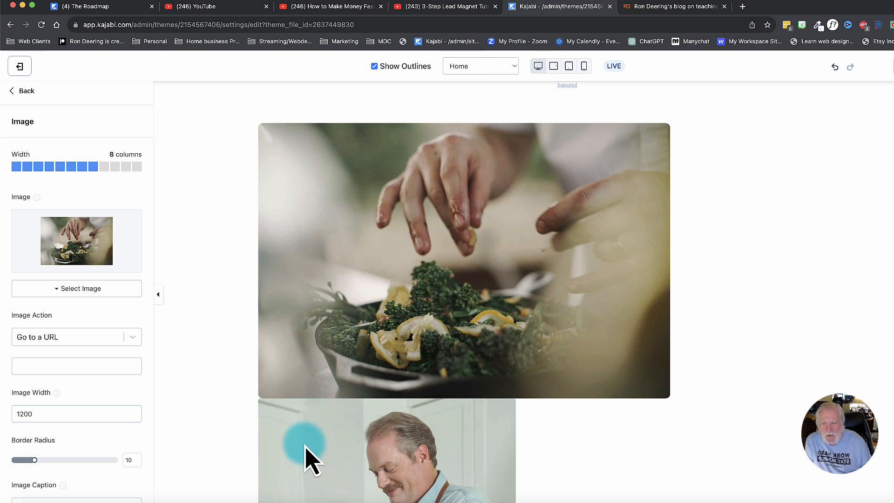
click(60, 166)
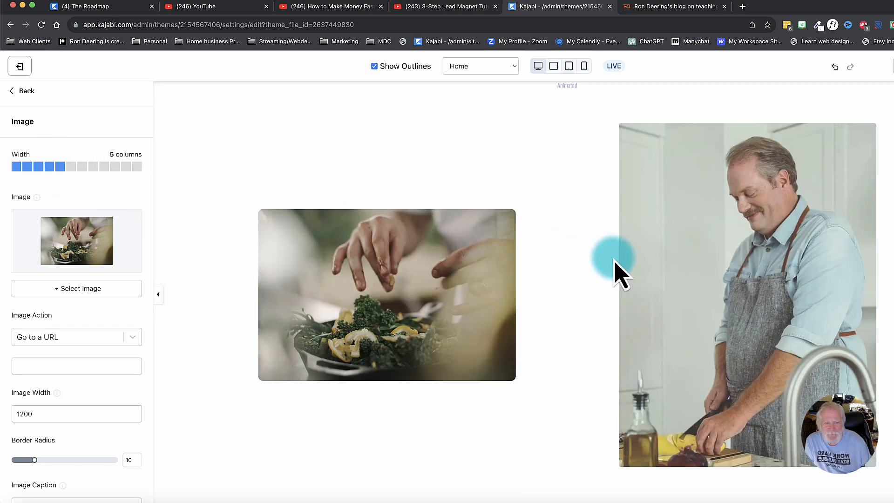
Open the gallery image of the man in the apron and set its width to 5 columns.
click(20, 91)
click(52, 190)
click(61, 167)
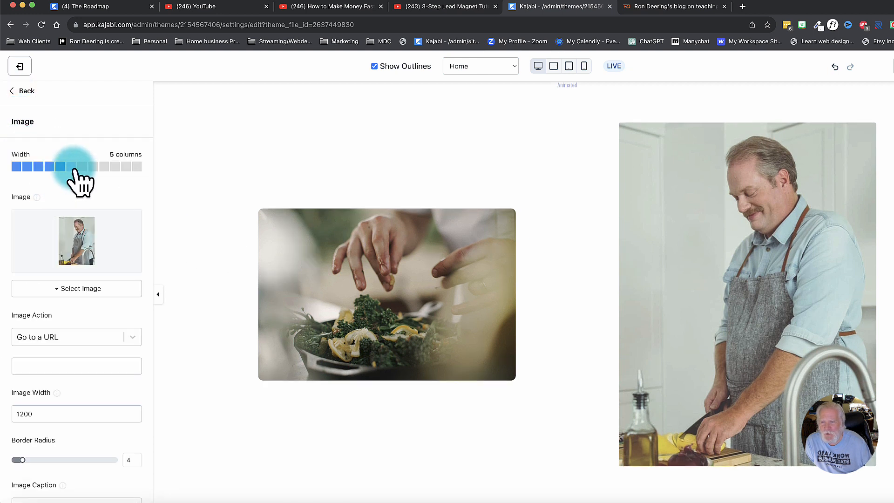
click(11, 92)
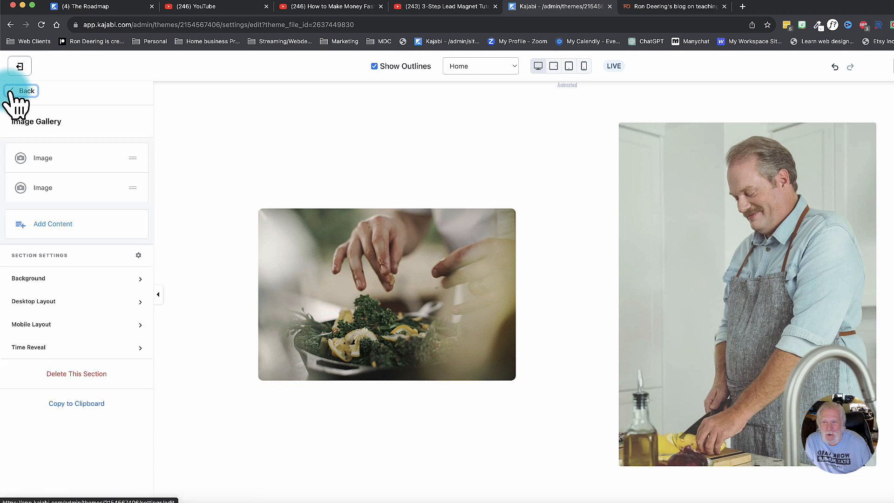
Try the food image at 7 and 6 columns, set it back to 5 columns and return to the sections list.
click(37, 157)
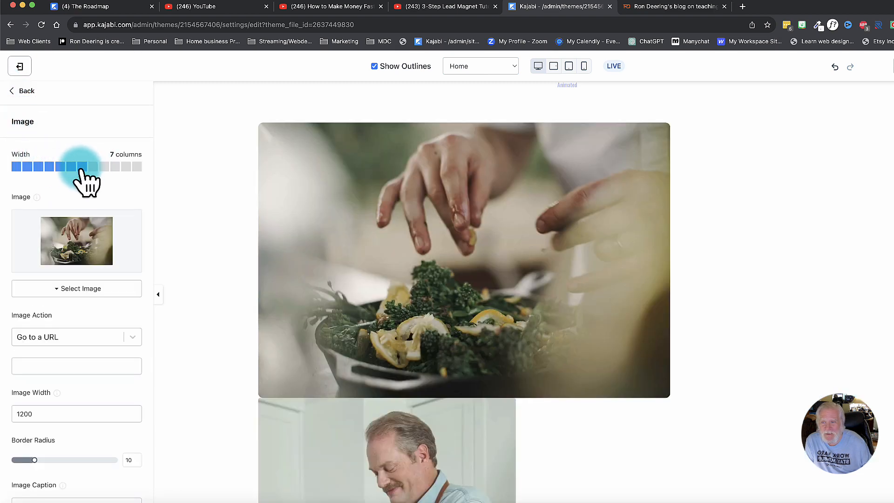
click(82, 168)
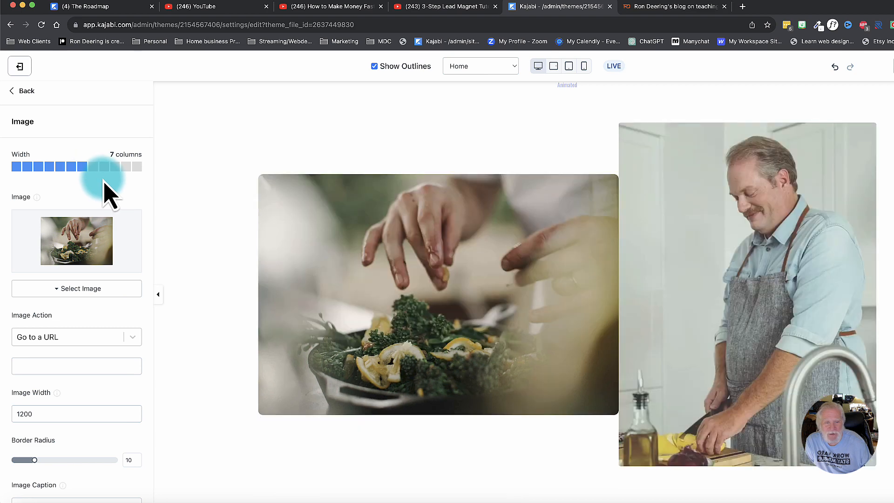
click(73, 169)
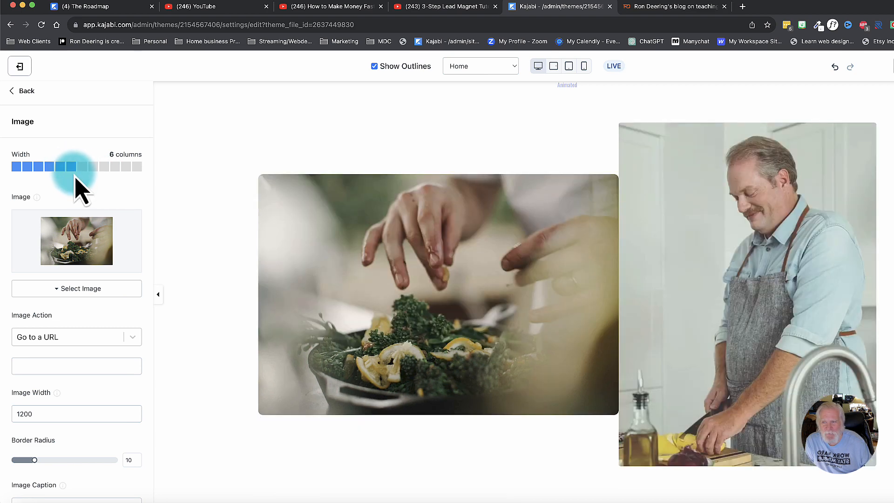
click(60, 168)
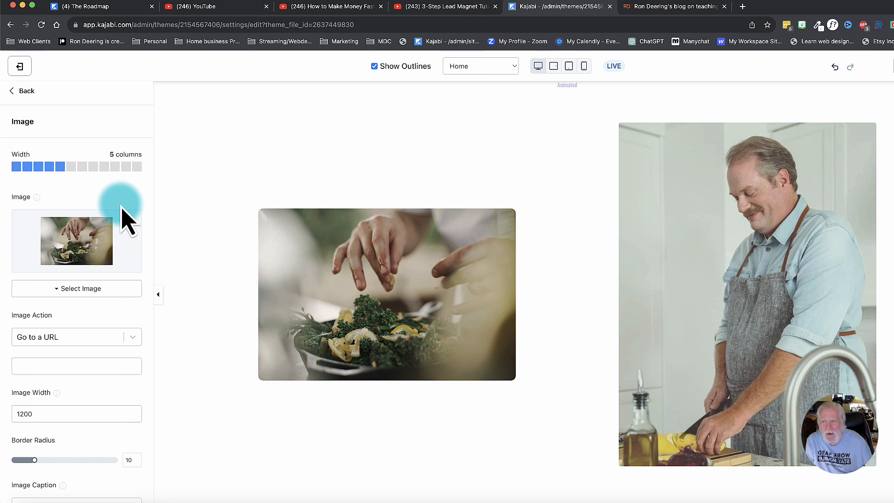
click(22, 91)
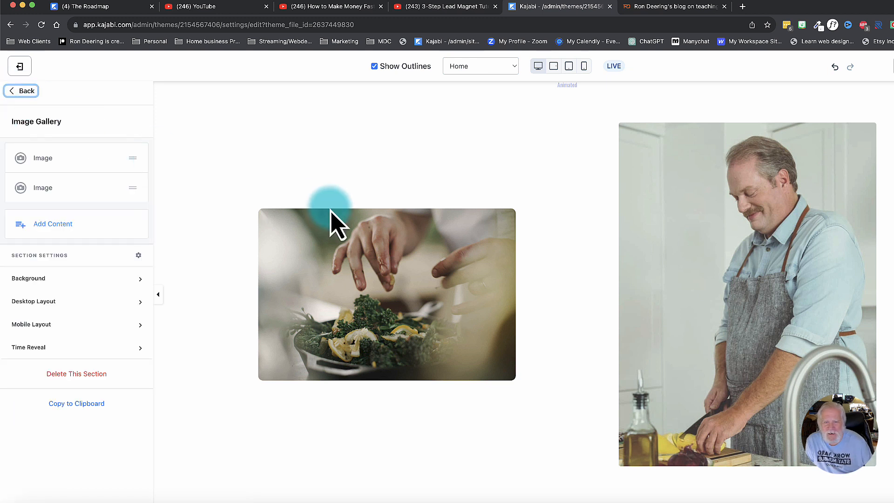
click(21, 91)
Open the "man behind the apron" introduction text block further down the Home page for editing.
scroll(368, 239, down, 10)
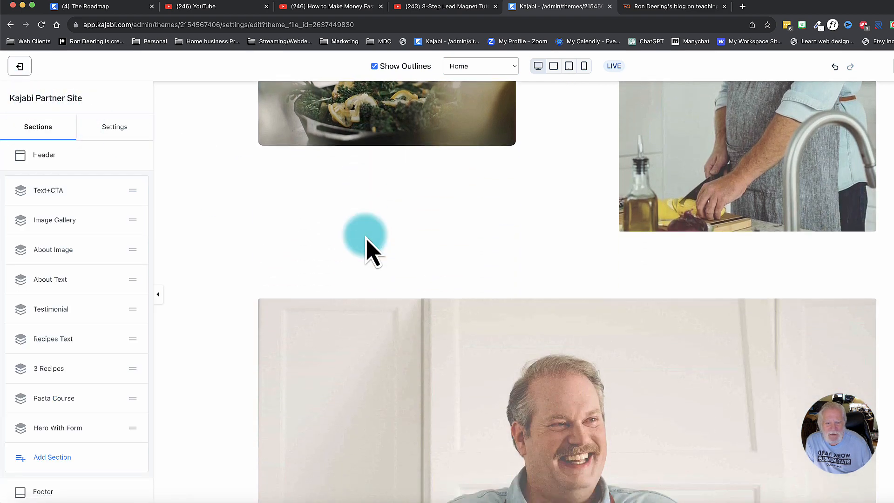
scroll(368, 240, down, 5)
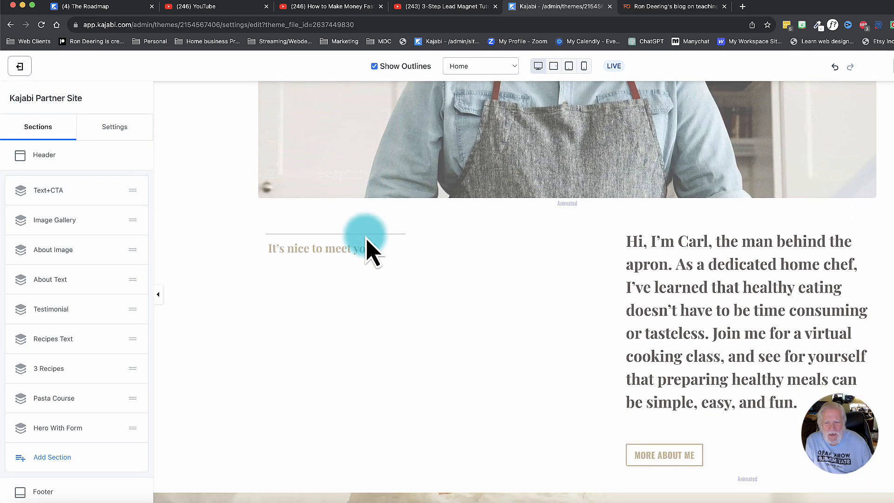
click(686, 269)
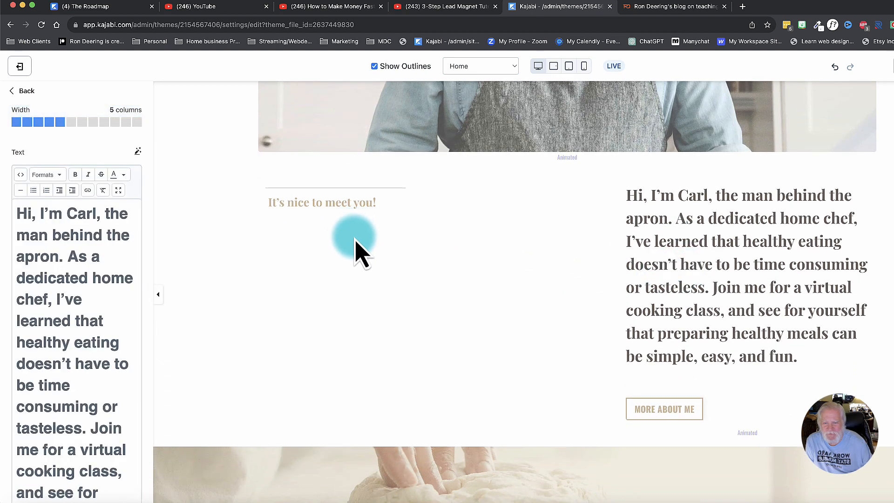
Open the Testimonial section and look through its background media type, image, position and color settings.
scroll(408, 300, down, 5)
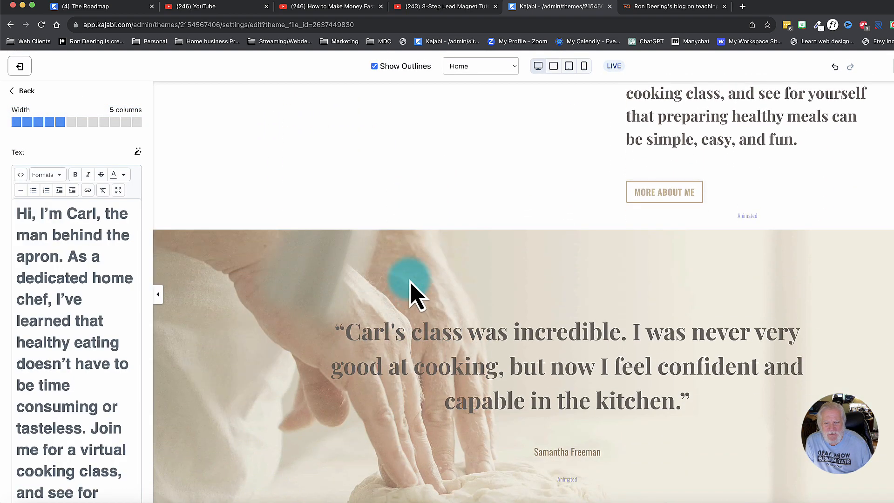
click(411, 292)
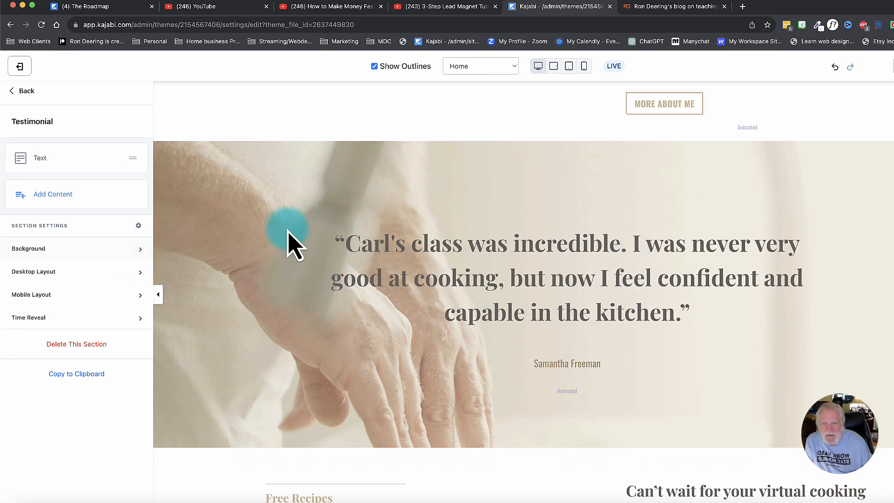
click(34, 249)
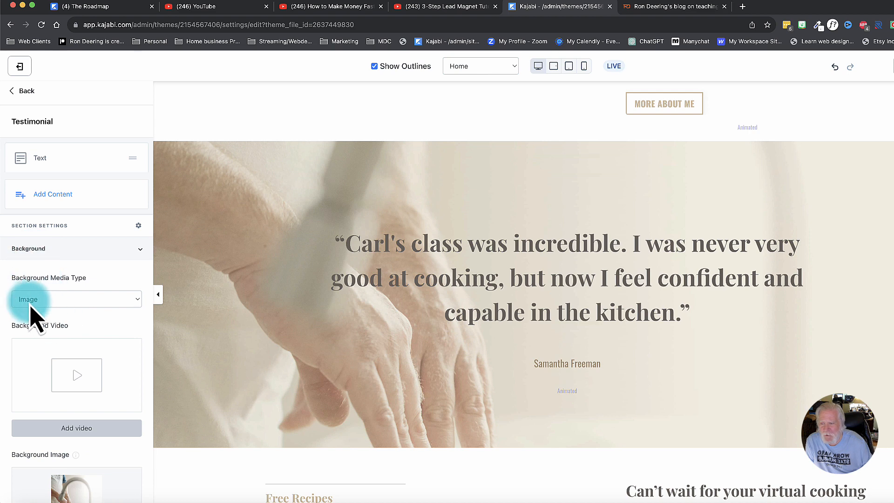
click(39, 300)
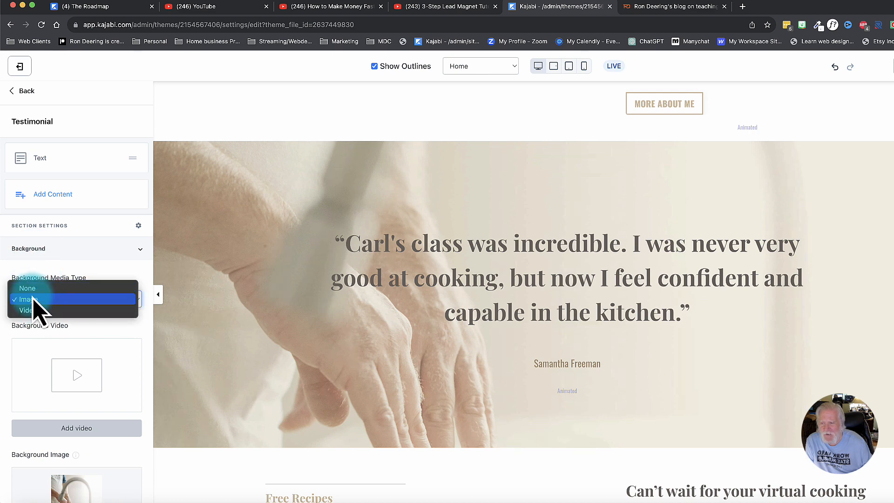
click(26, 356)
scroll(26, 344, down, 6)
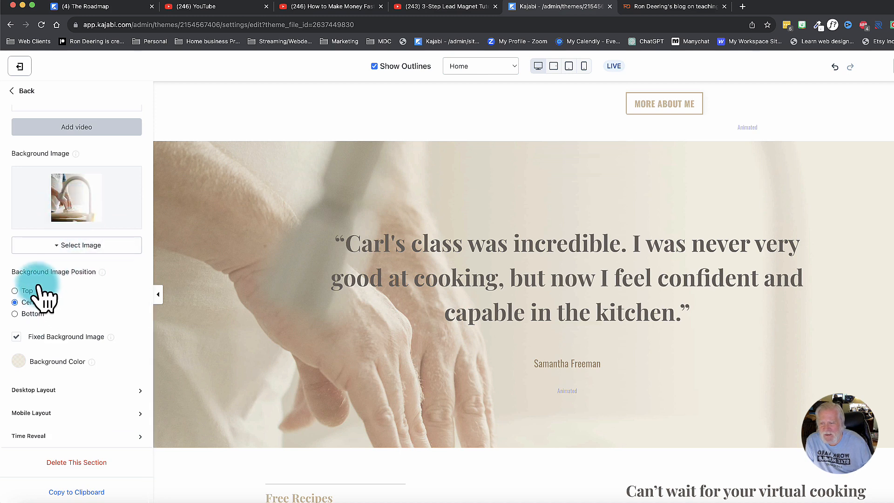
Check how the Testimonial section's fixed background scrolls, and set its background color opacity to 36.
scroll(283, 321, down, 2)
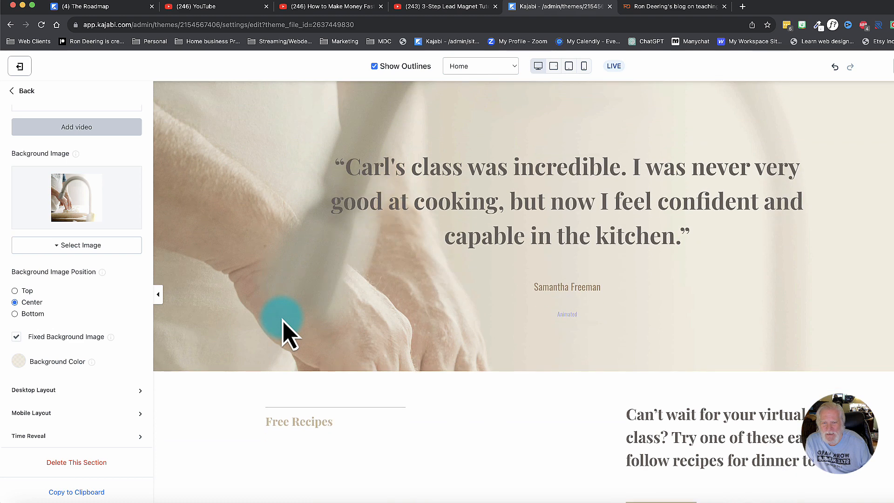
scroll(283, 320, up, 3)
scroll(282, 320, down, 1)
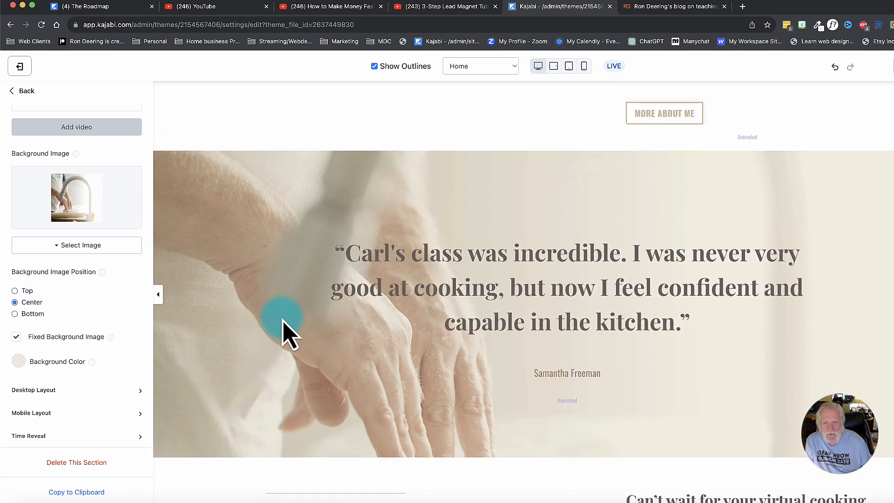
scroll(283, 320, down, 1)
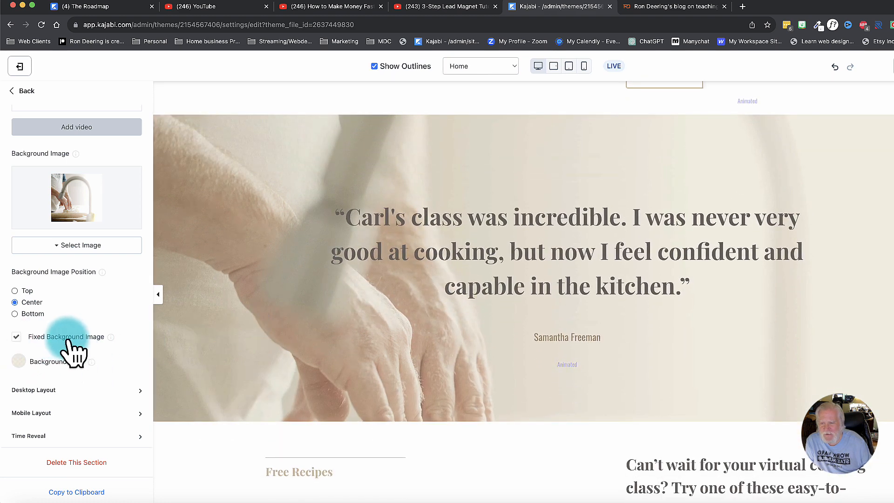
click(18, 362)
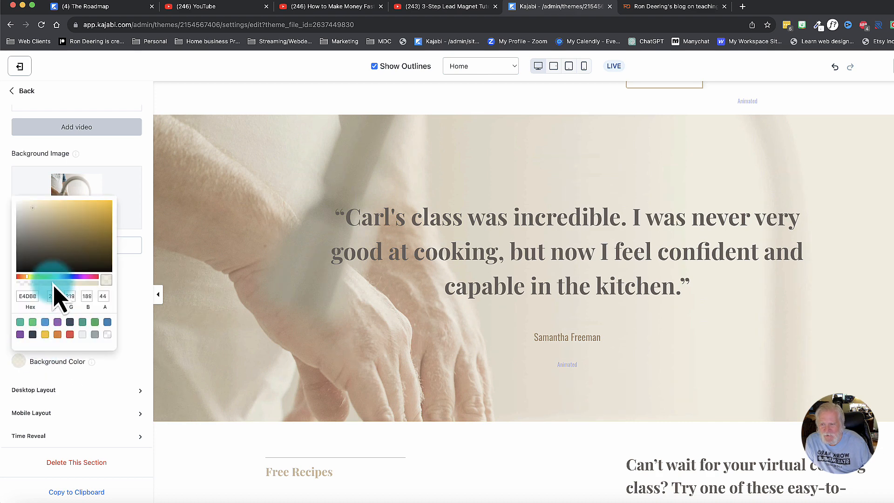
drag(53, 284, 77, 284)
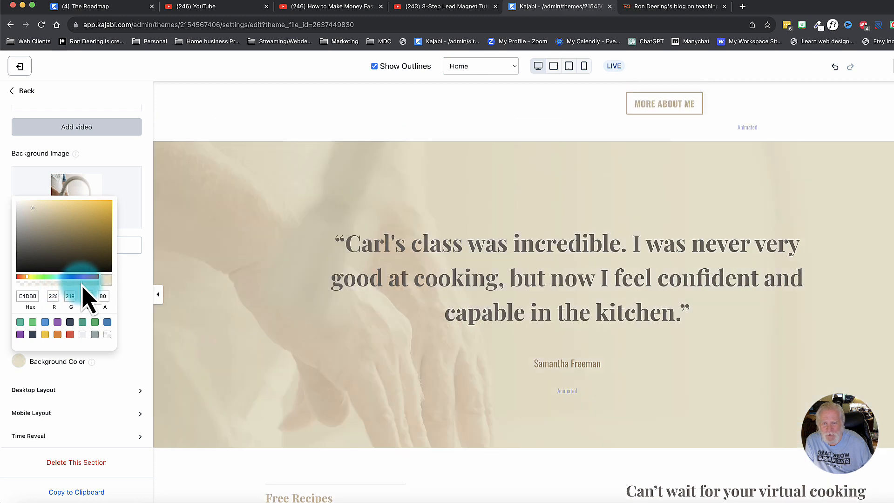
drag(82, 283, 15, 284)
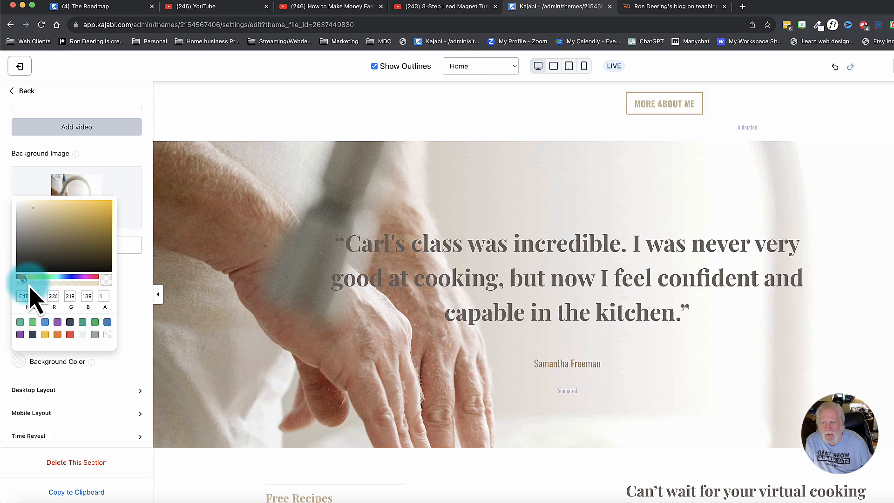
drag(44, 285, 39, 285)
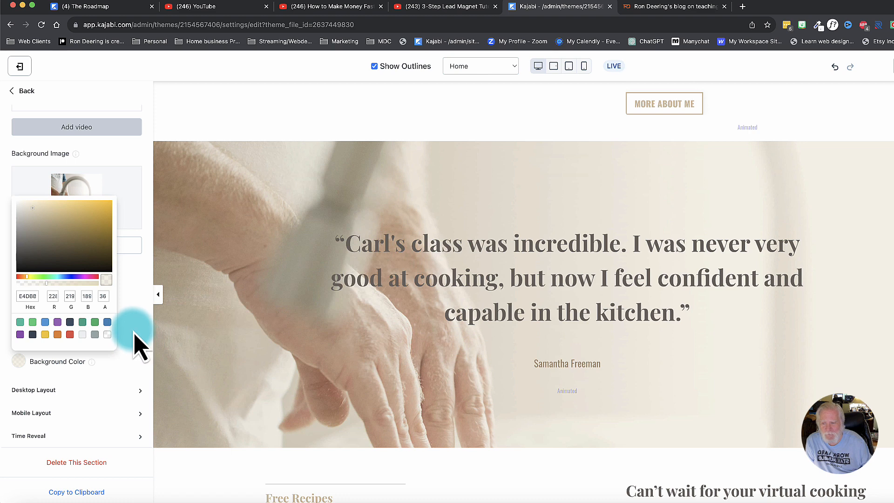
click(138, 347)
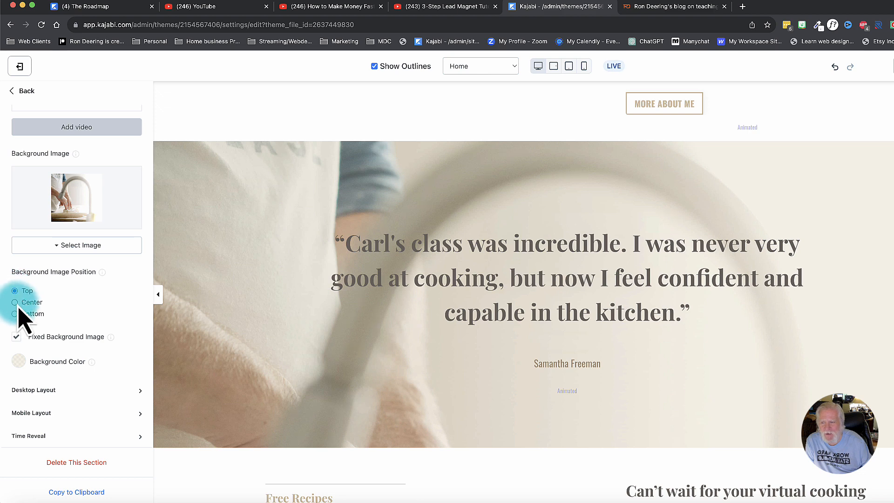
Try the Testimonial background image at the Top position, return it to Center and check its fixed scrolling effect.
click(16, 303)
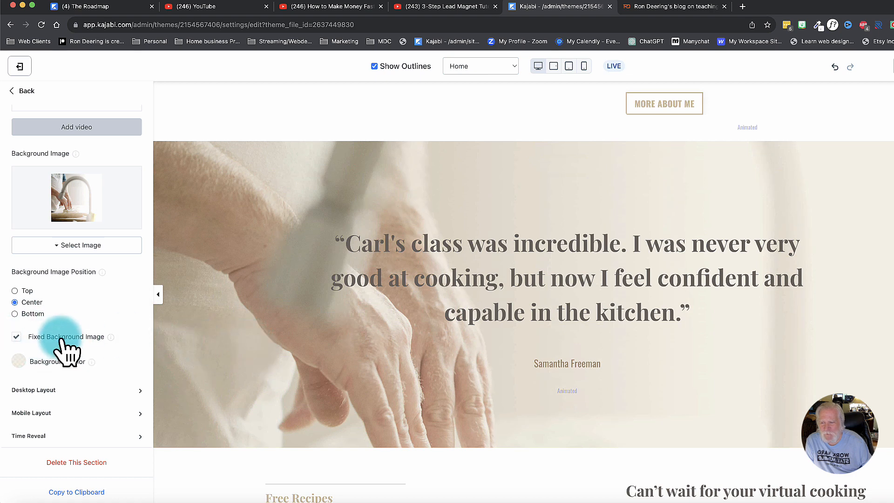
scroll(305, 359, down, 4)
scroll(306, 359, up, 5)
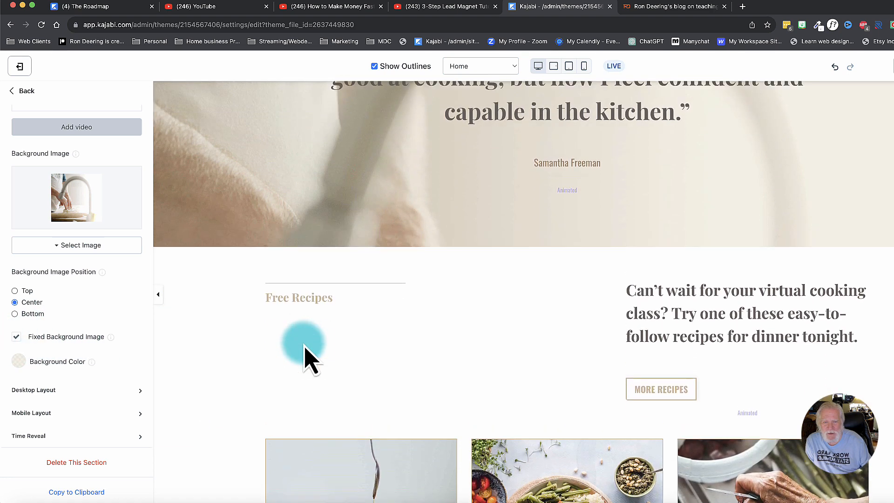
scroll(54, 211, up, 5)
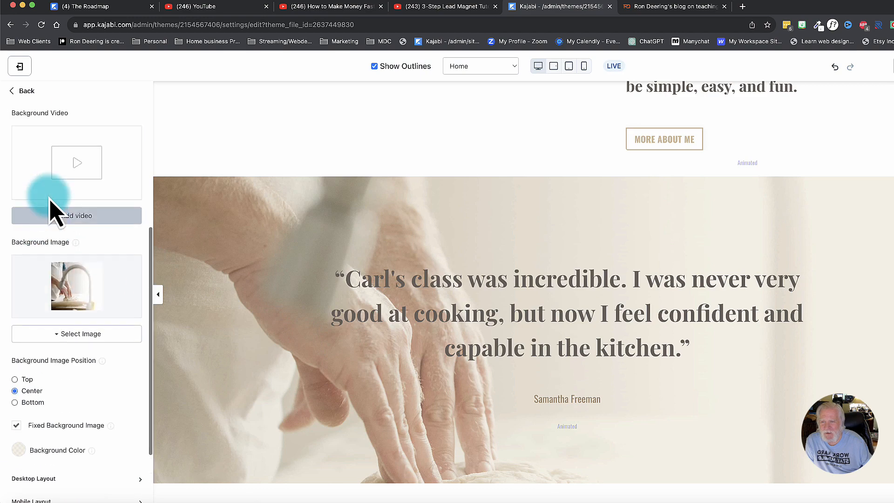
scroll(54, 212, up, 3)
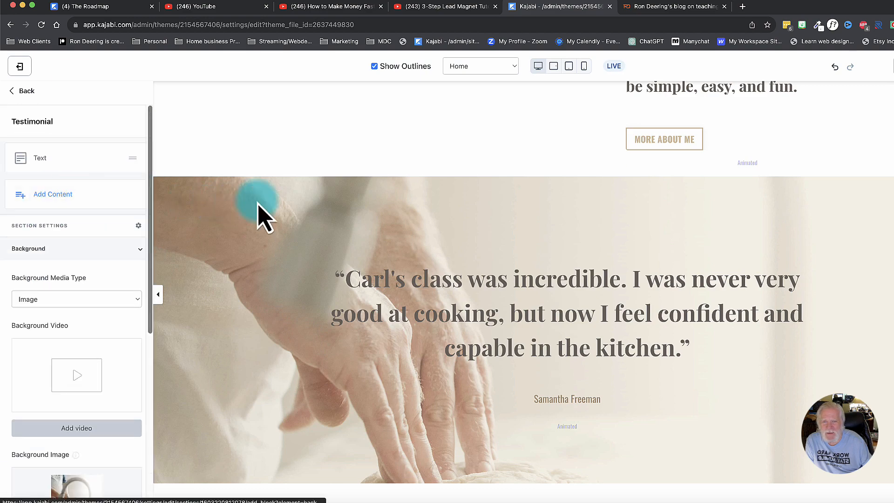
Open the Heart Healthy Pancakes card in the 3 Recipes section and look through its action, image, description and call-to-action settings.
scroll(274, 218, down, 7)
scroll(275, 219, down, 7)
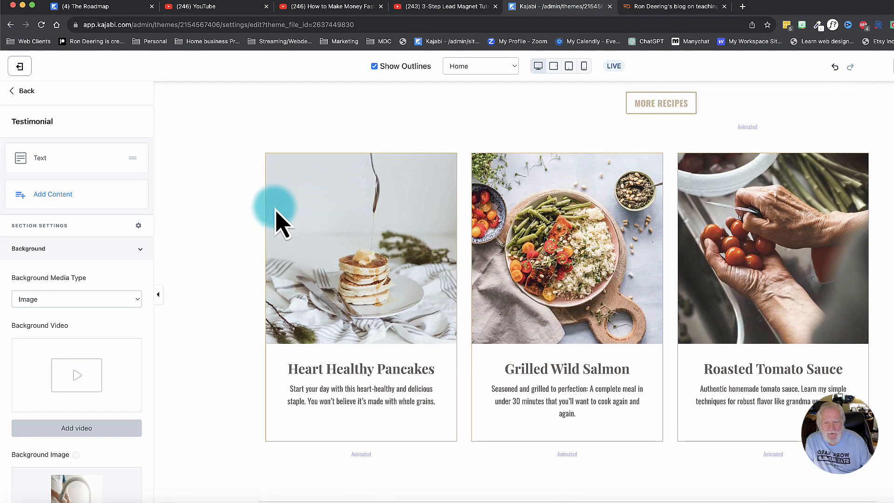
click(422, 207)
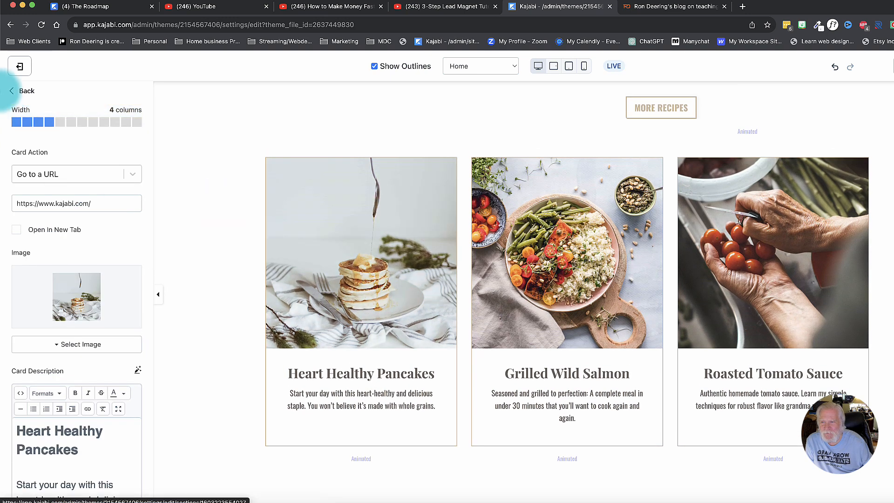
click(21, 91)
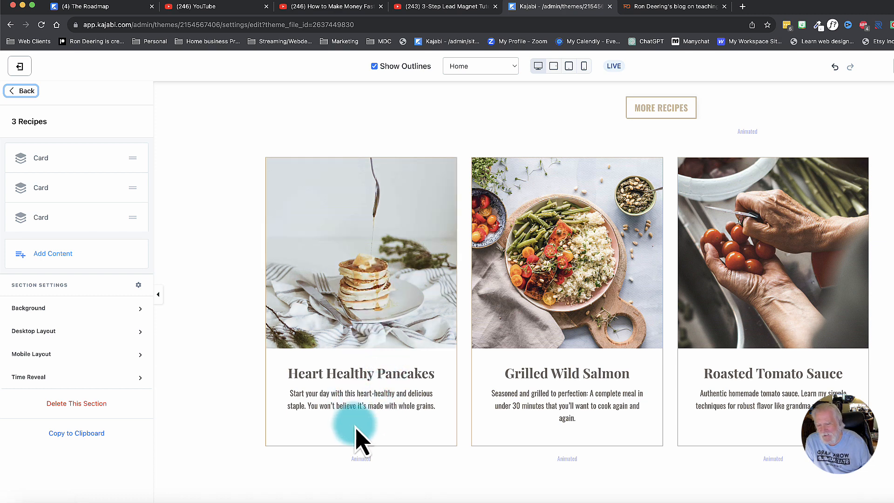
click(40, 160)
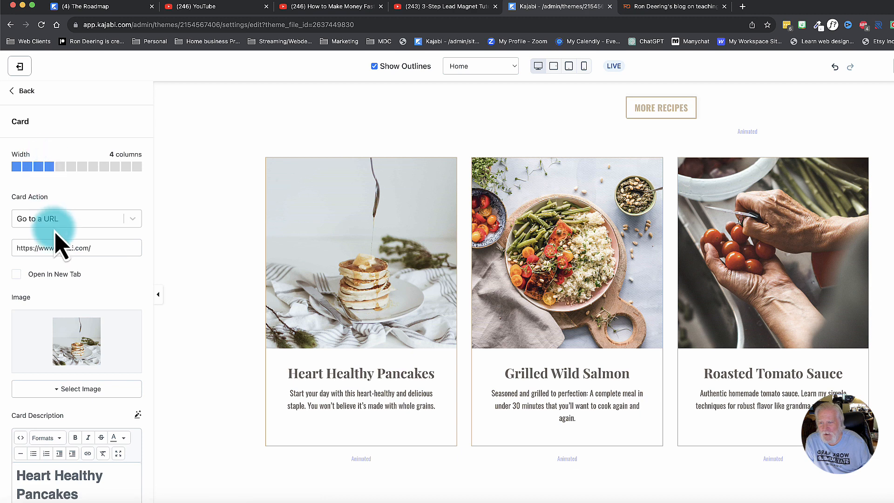
scroll(55, 234, down, 7)
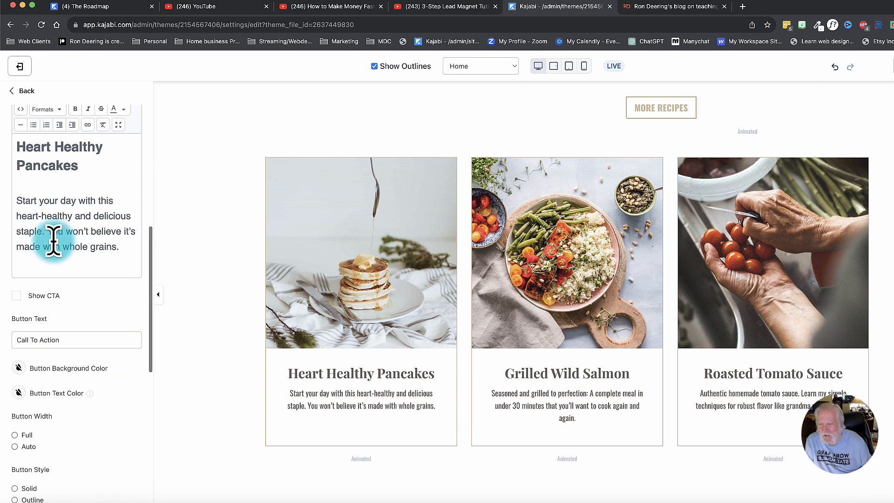
click(17, 296)
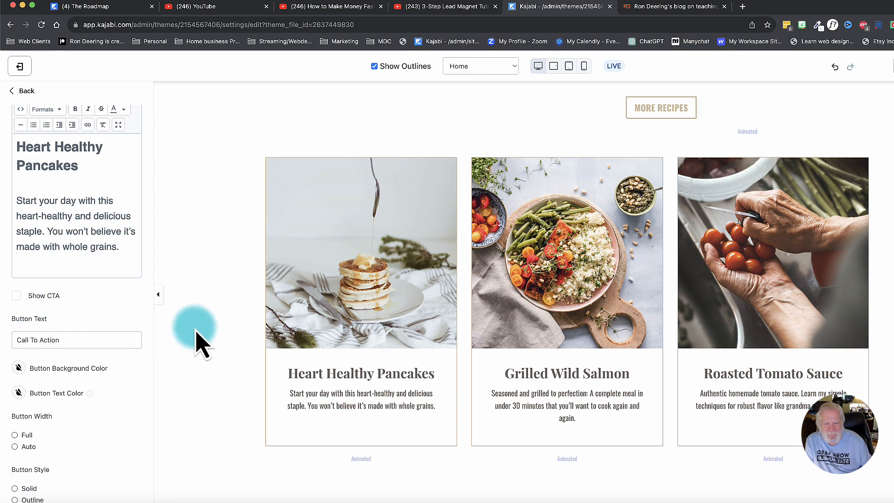
Preview the Home page, review it from the heading down to the newsletter section and footer, and close the preview.
scroll(195, 340, down, 15)
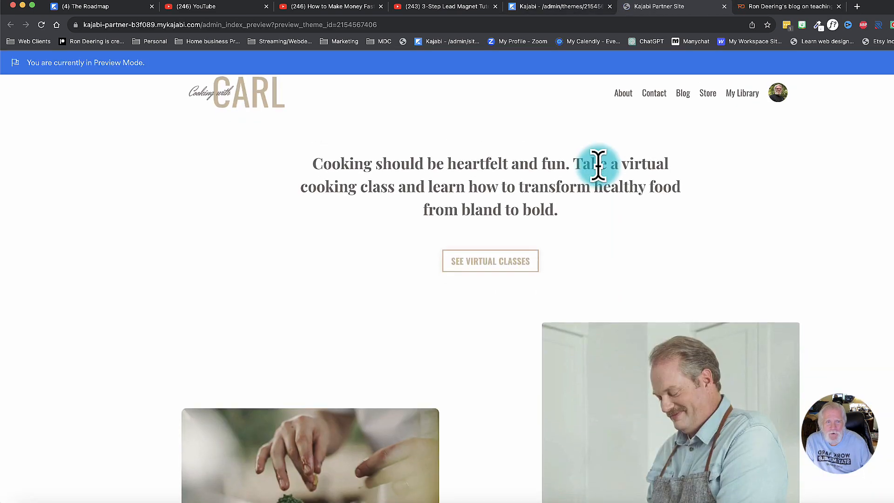
scroll(598, 165, down, 2)
scroll(598, 165, up, 2)
scroll(598, 165, down, 6)
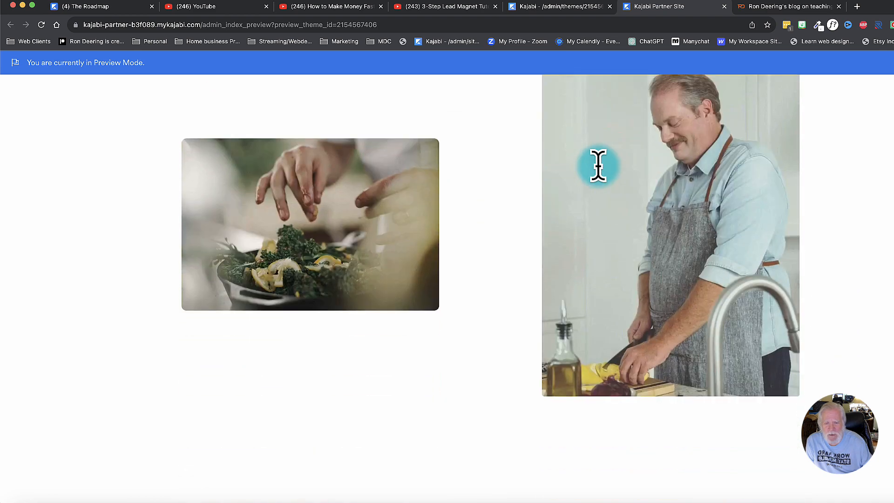
scroll(599, 165, down, 10)
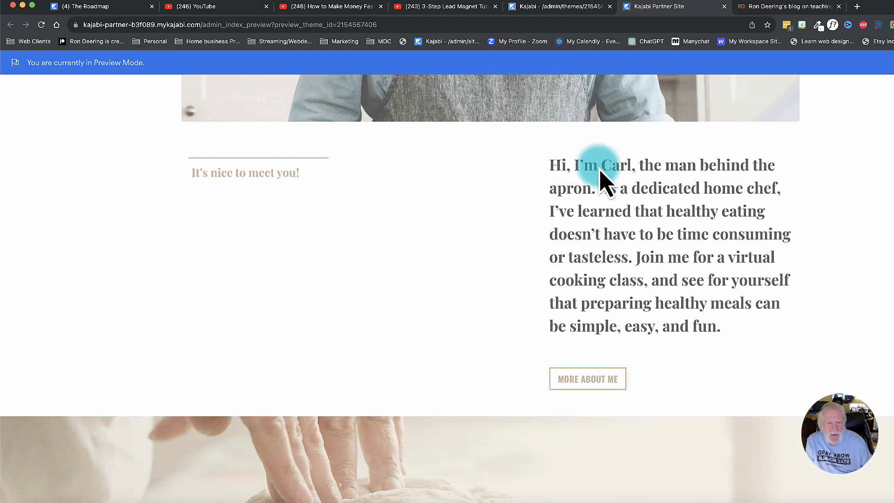
scroll(601, 179, down, 10)
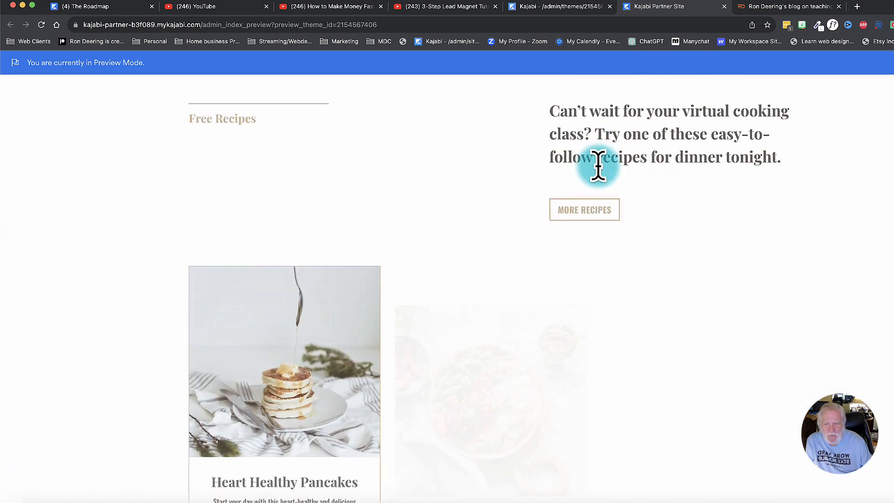
scroll(598, 165, down, 3)
scroll(598, 168, up, 10)
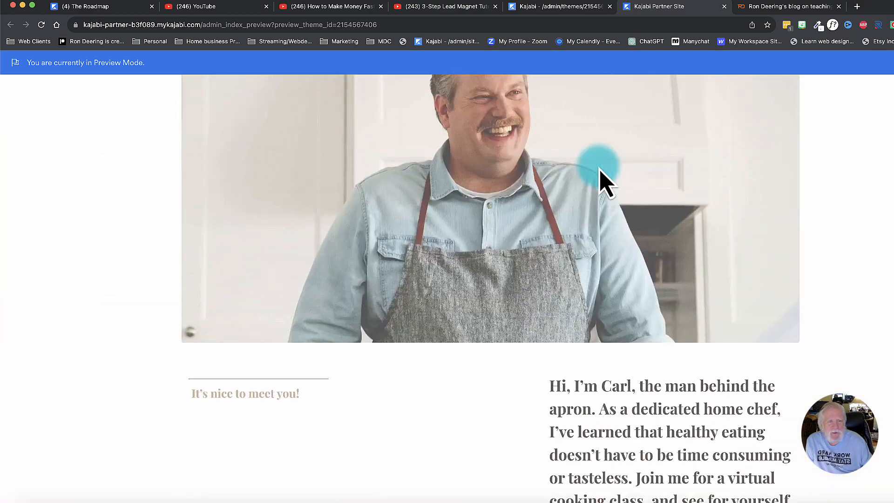
scroll(603, 182, down, 10)
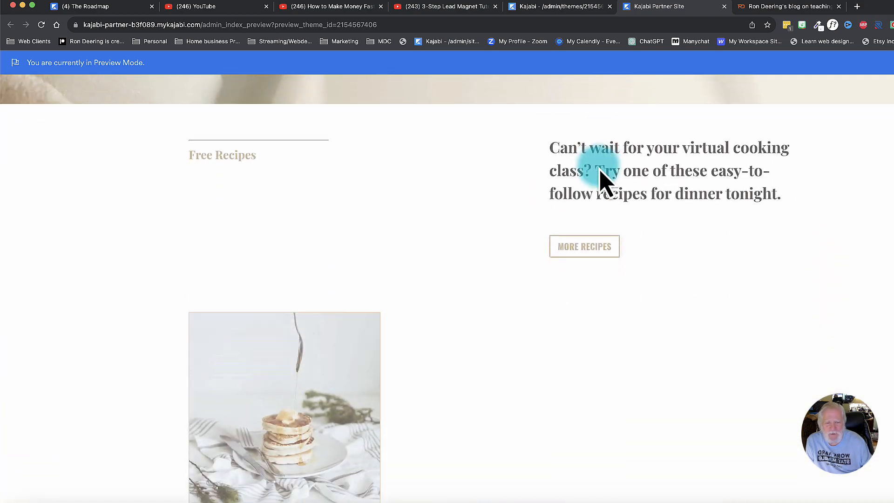
scroll(601, 180, down, 10)
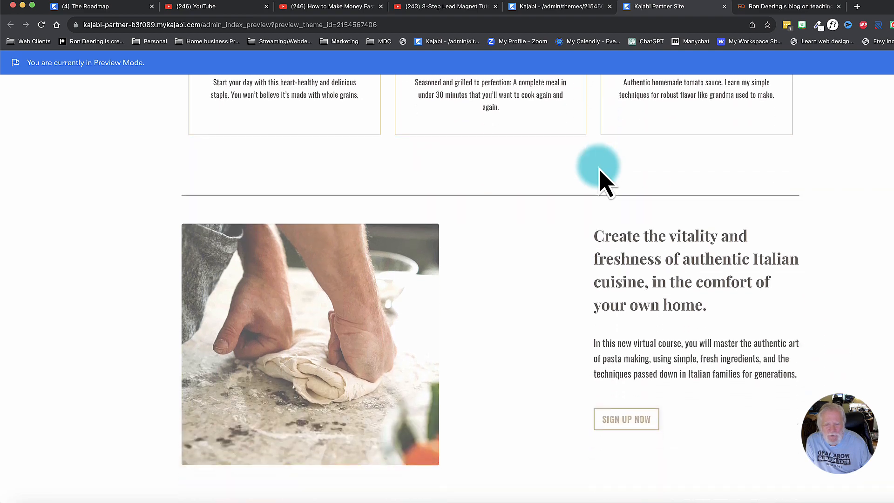
scroll(601, 176, down, 8)
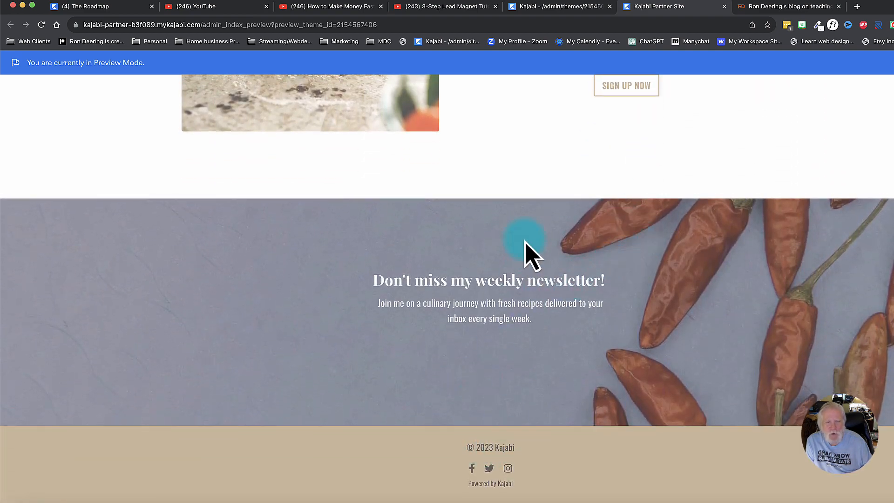
scroll(529, 250, up, 15)
click(724, 6)
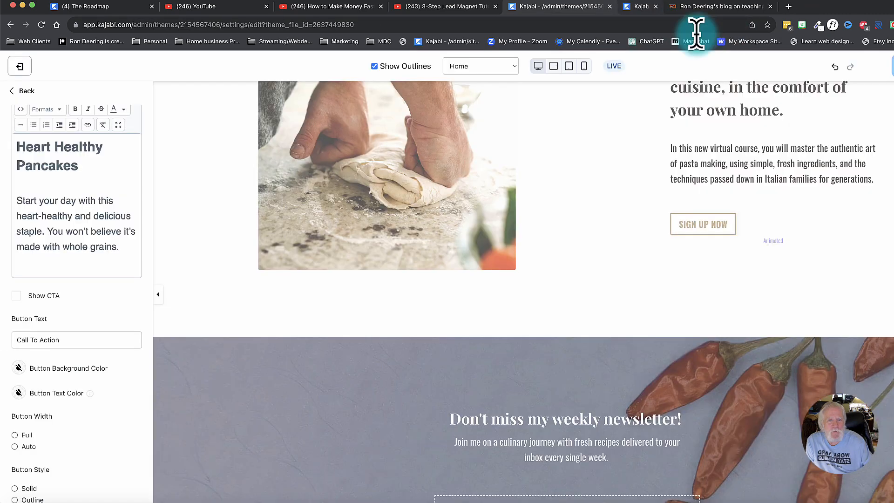
Return from the recipe card to the sections list and open the Footer section's settings.
click(14, 91)
click(14, 91)
click(73, 227)
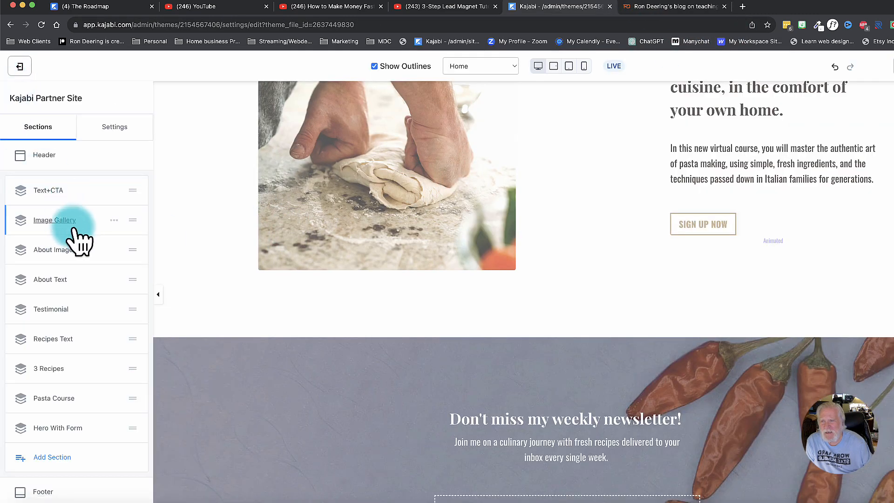
scroll(46, 468, down, 3)
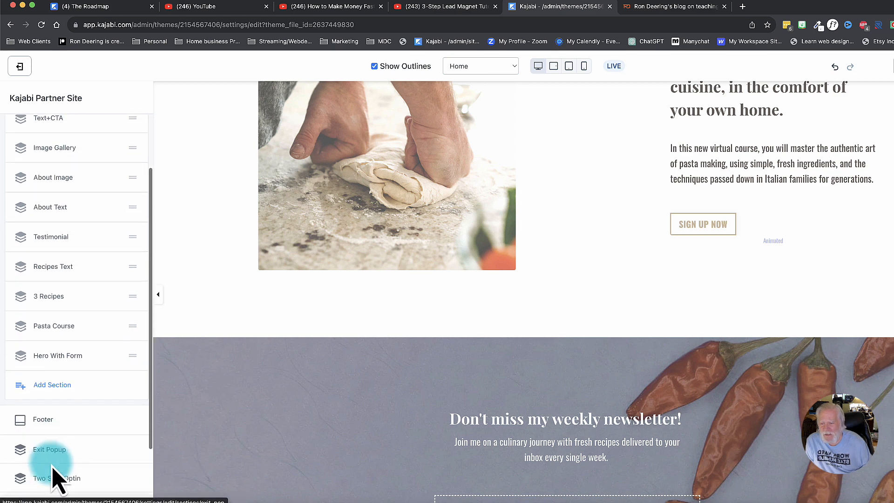
scroll(279, 410, down, 4)
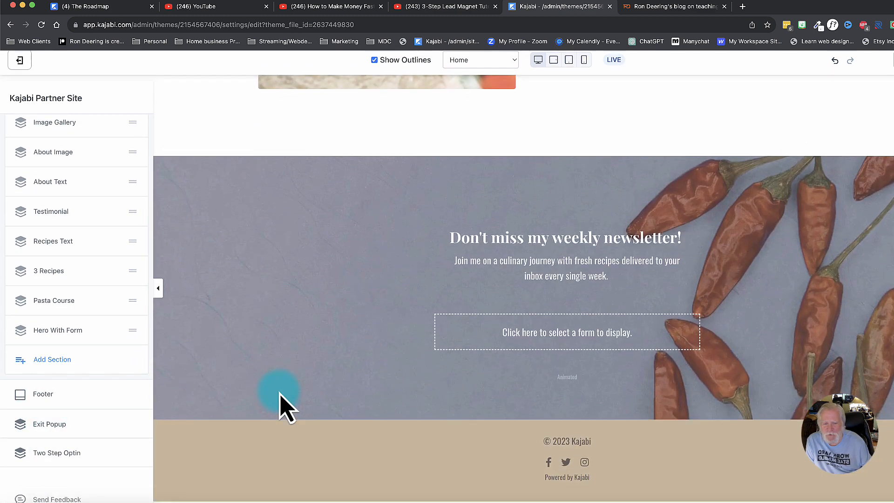
click(43, 394)
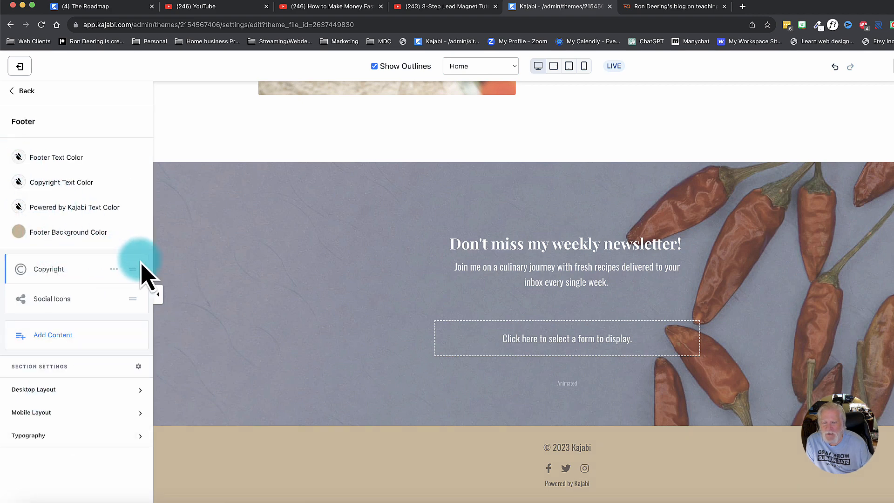
Set the Footer background color to black.
click(18, 231)
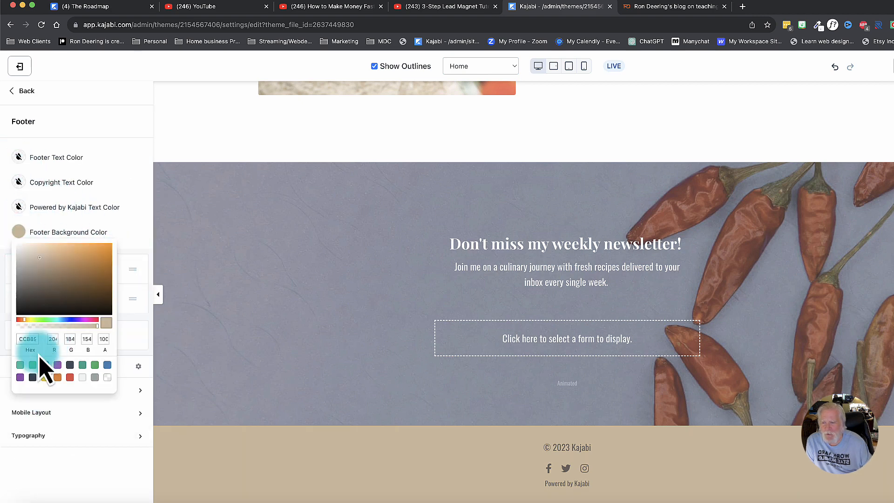
click(32, 377)
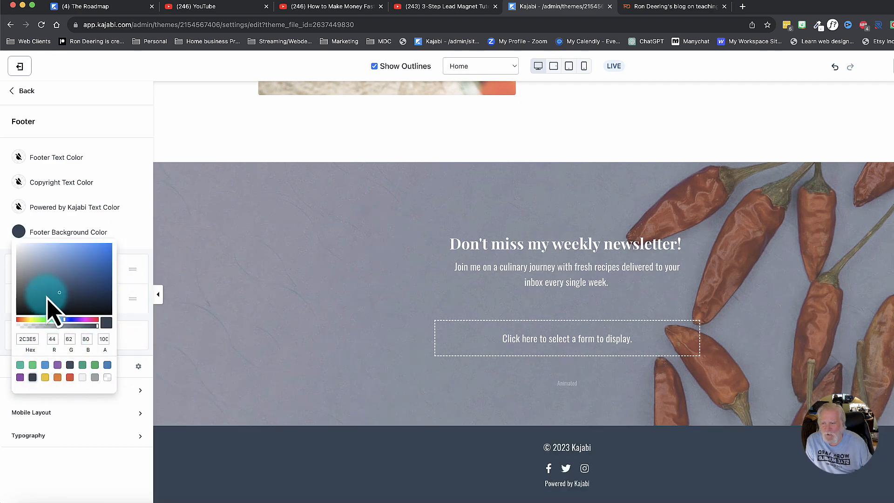
drag(44, 298, 6, 324)
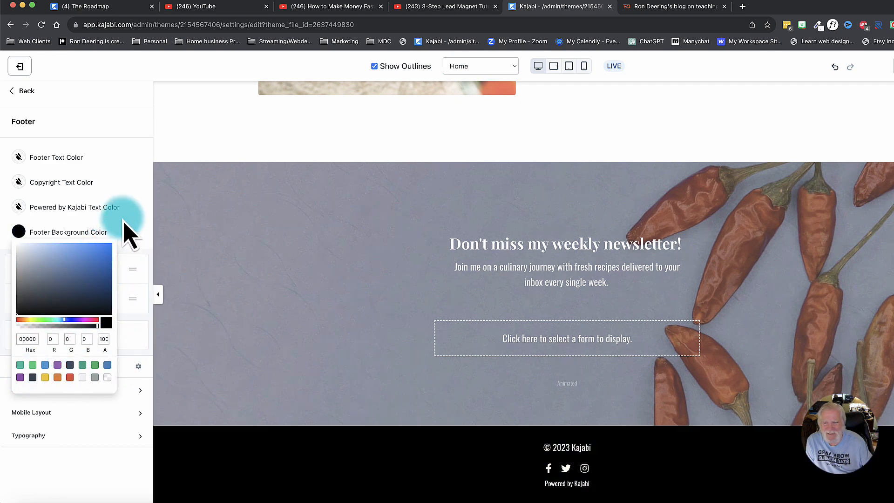
click(128, 216)
click(19, 104)
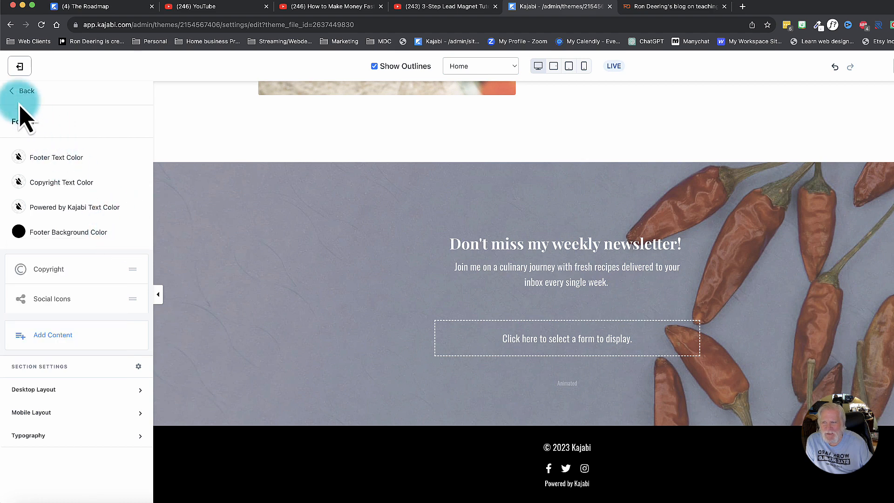
Open the Header section from the sections list and look at the settings of its two Menu blocks.
scroll(50, 461, down, 3)
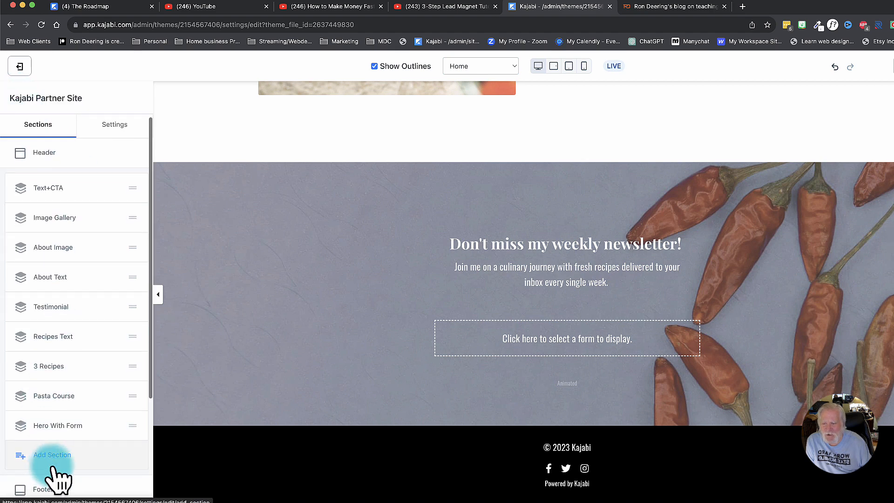
scroll(45, 403, down, 1)
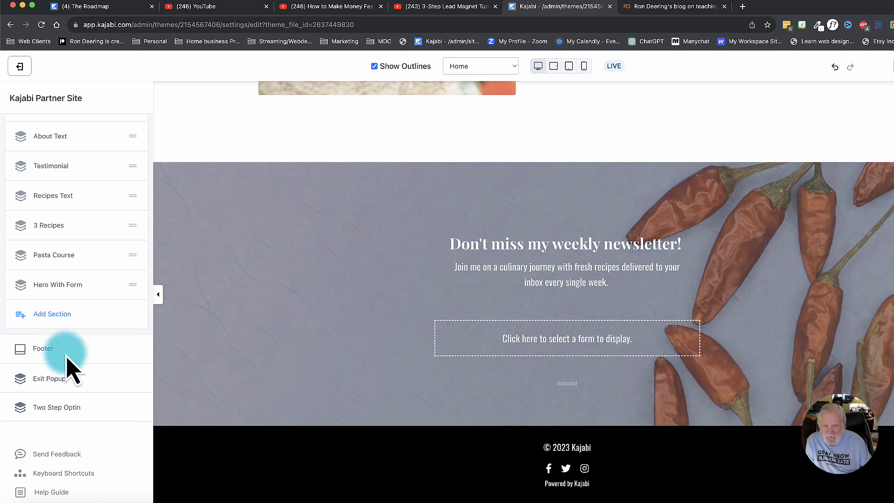
scroll(44, 289, up, 3)
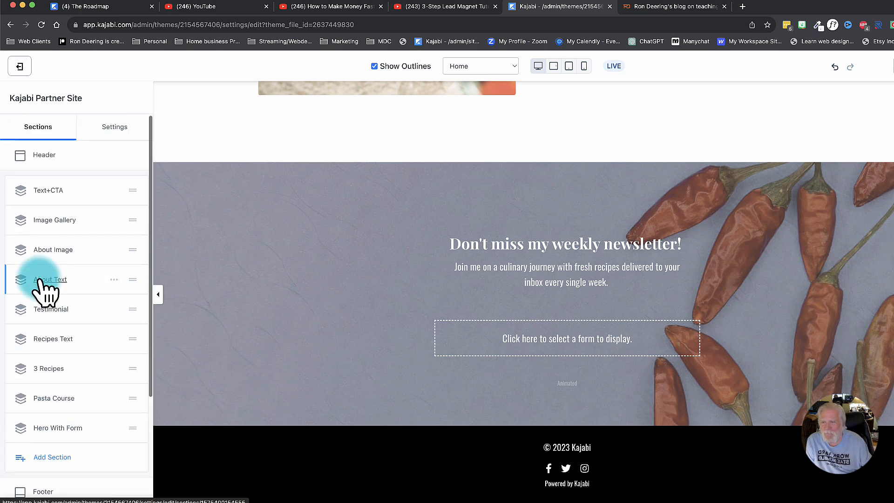
click(44, 156)
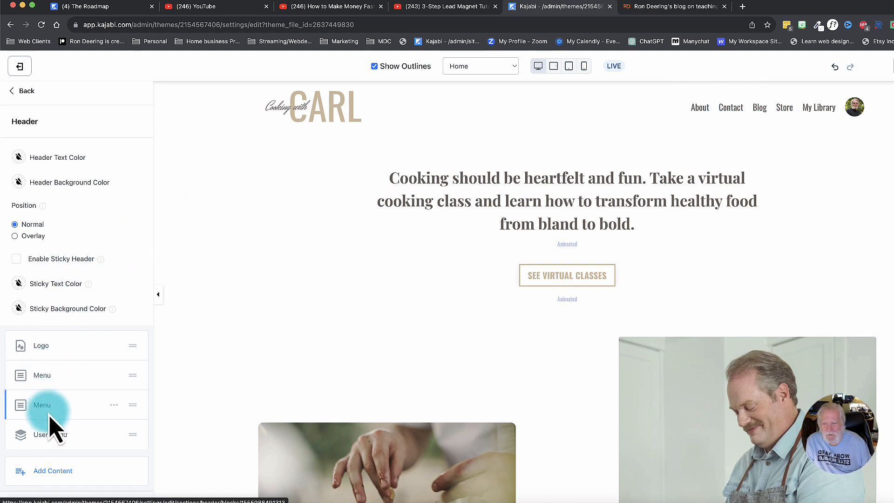
click(42, 404)
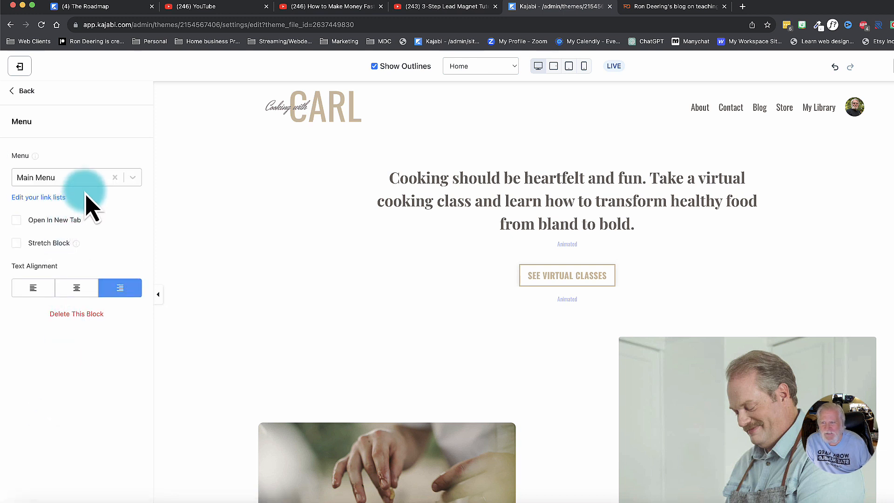
click(19, 92)
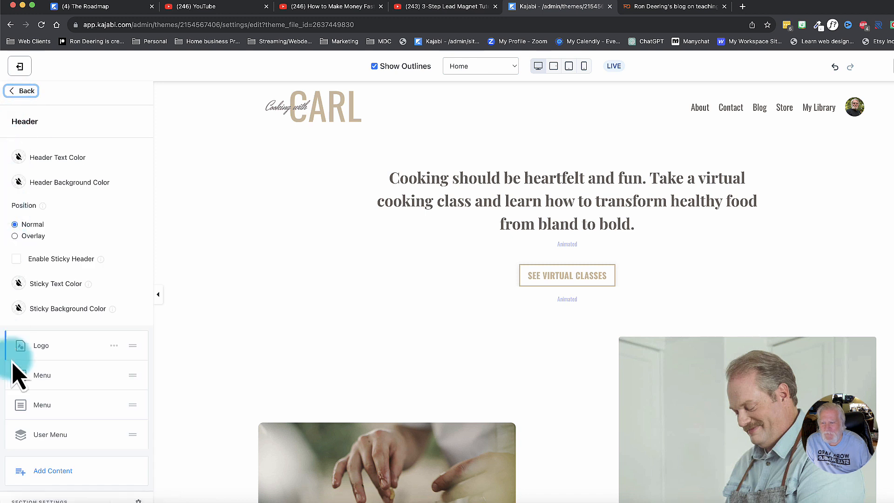
click(46, 376)
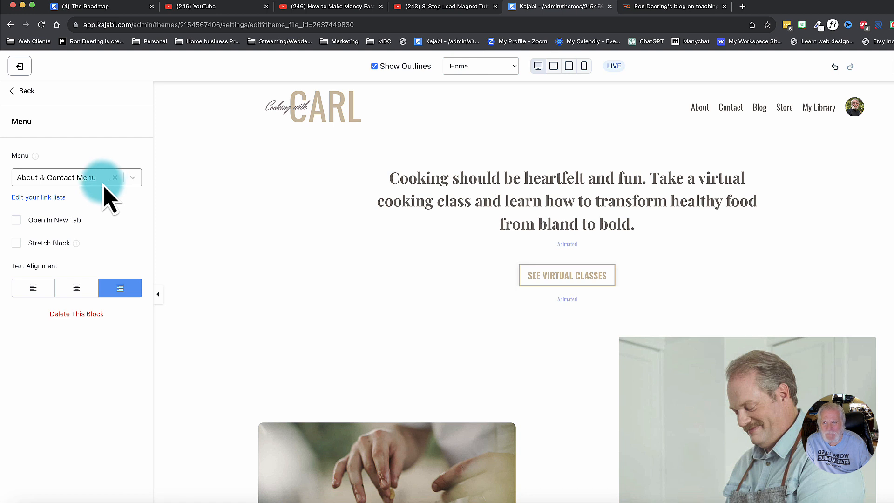
click(18, 91)
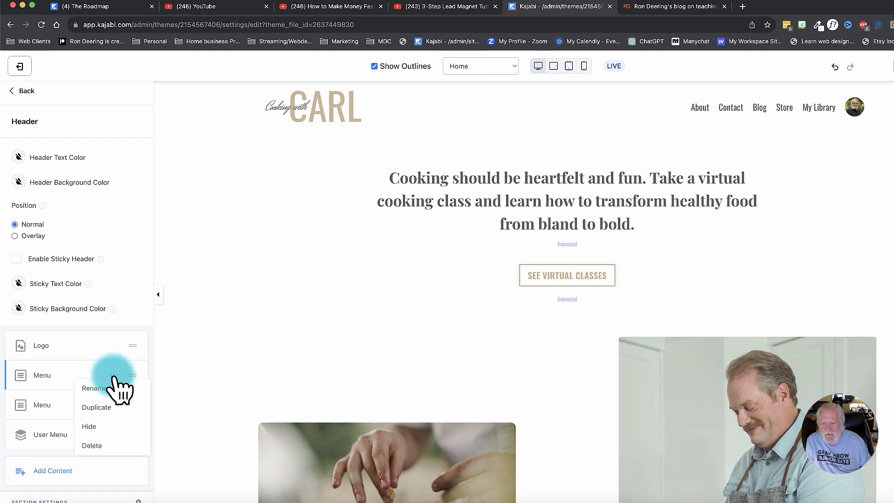
Hide the About & Contact menu in the header and show it again.
click(89, 426)
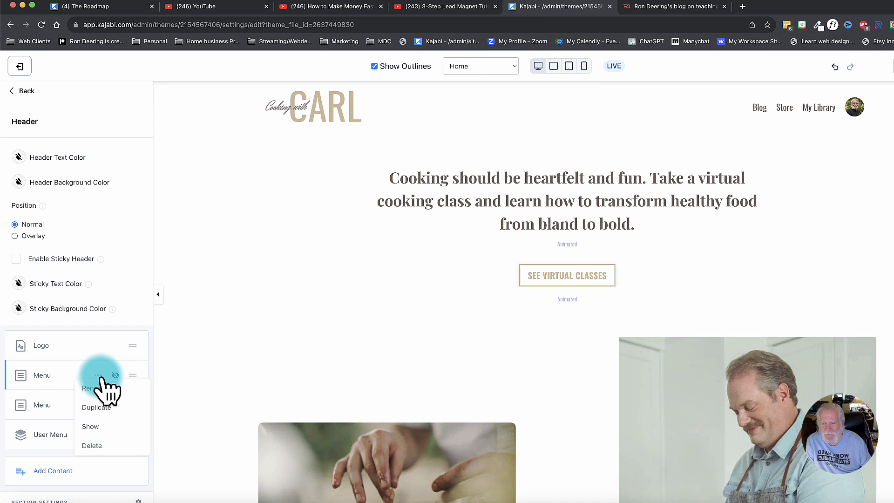
click(92, 425)
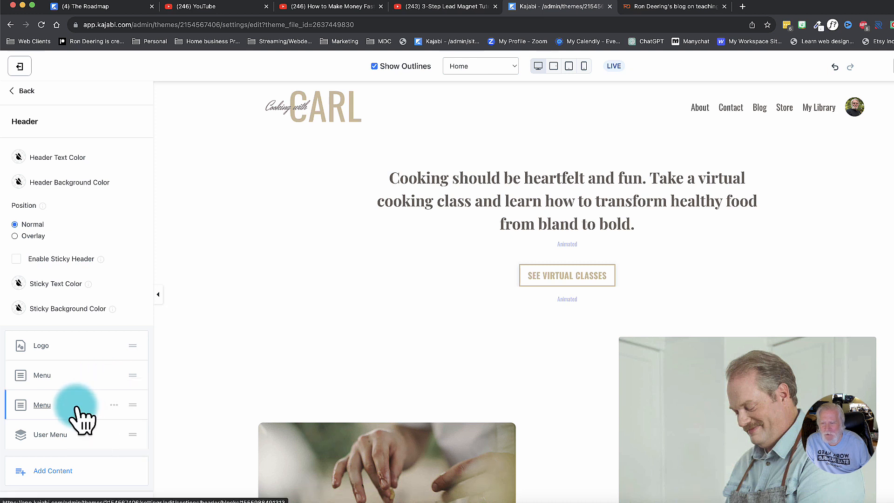
Set the horizontal alignment in the Header section's desktop layout to Center.
scroll(80, 419, down, 3)
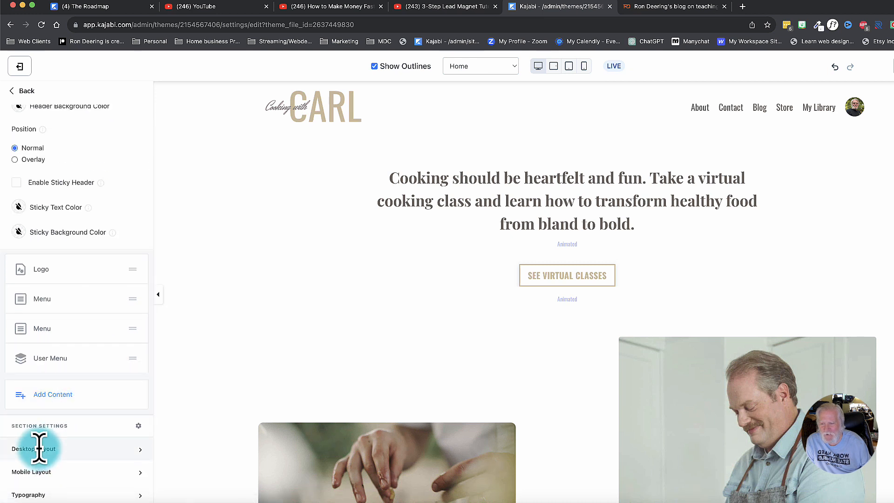
click(18, 91)
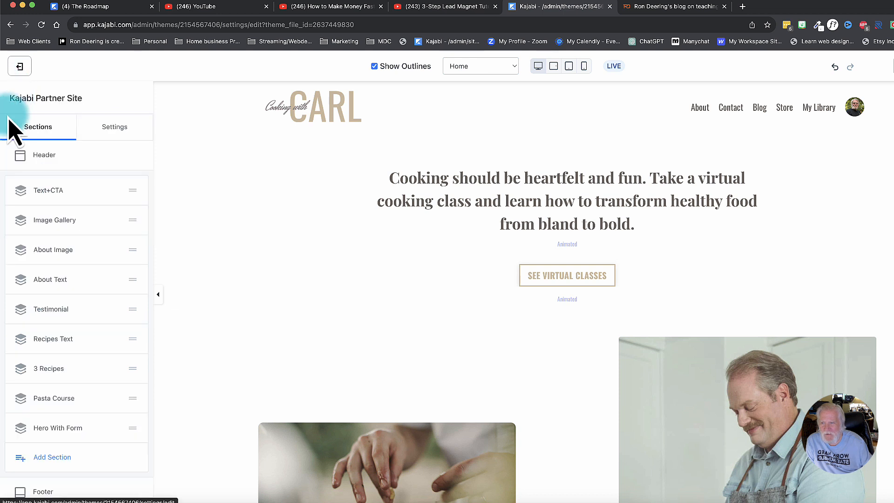
click(43, 156)
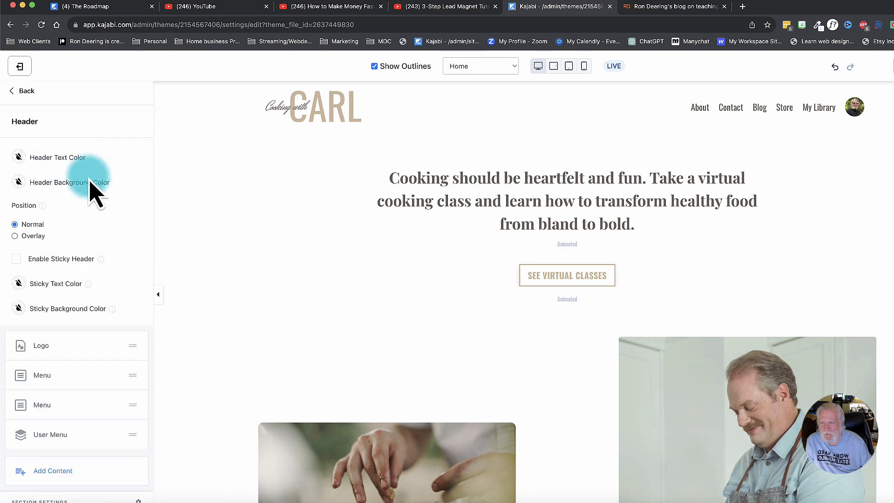
scroll(71, 260, down, 3)
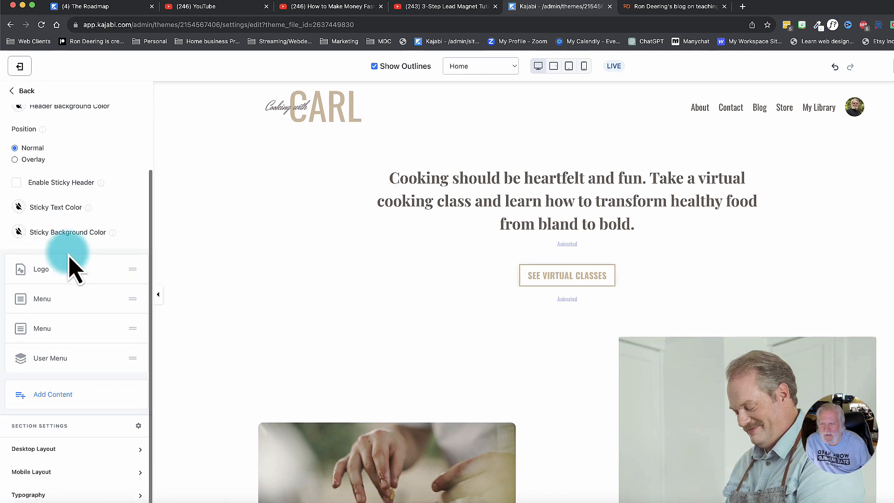
scroll(50, 449, down, 2)
click(59, 441)
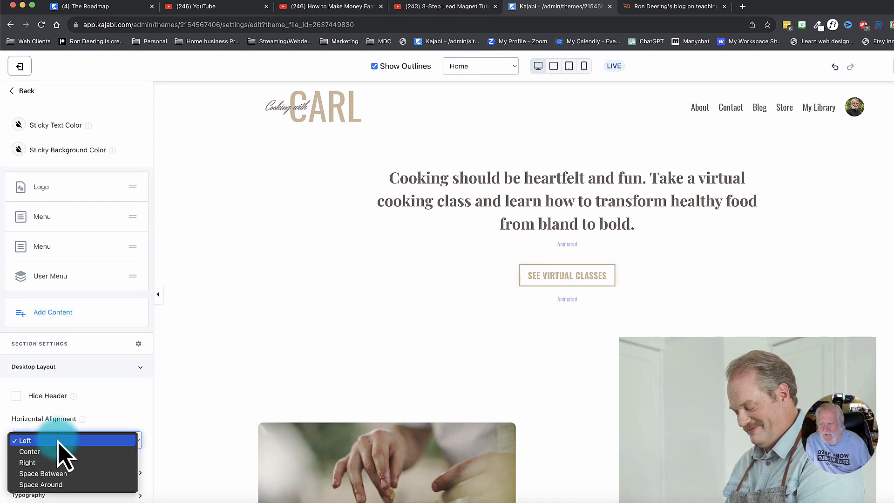
click(53, 452)
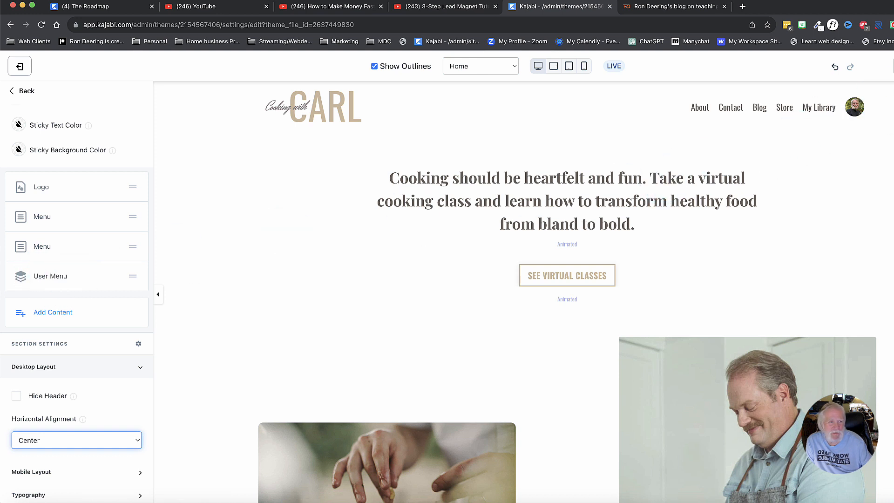
Set the text alignment of both header Menu blocks, About & Contact Menu and Main Menu, to center.
click(137, 273)
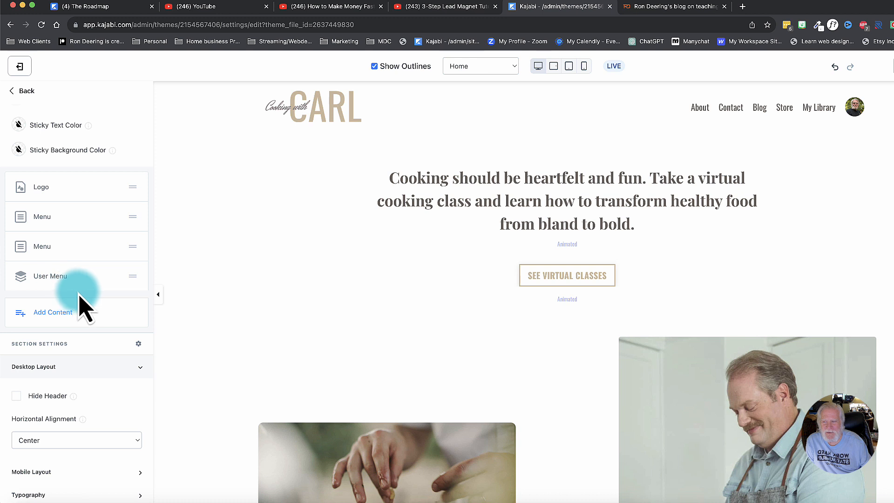
click(46, 219)
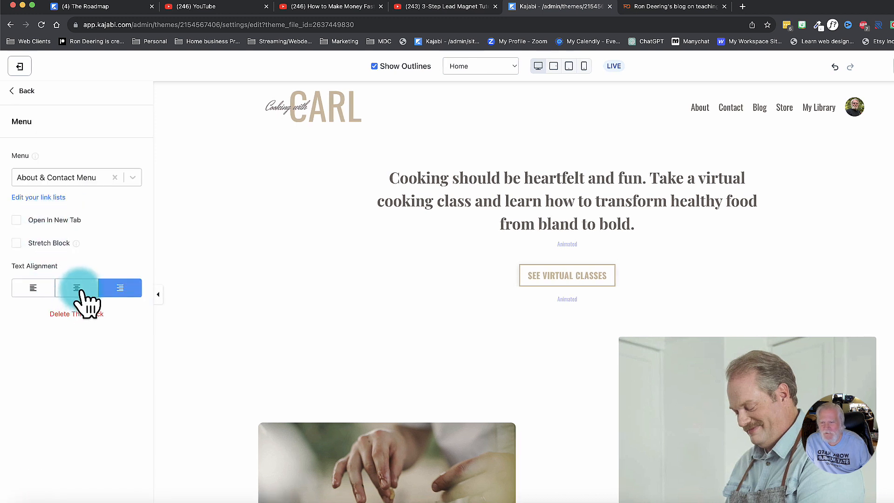
click(22, 91)
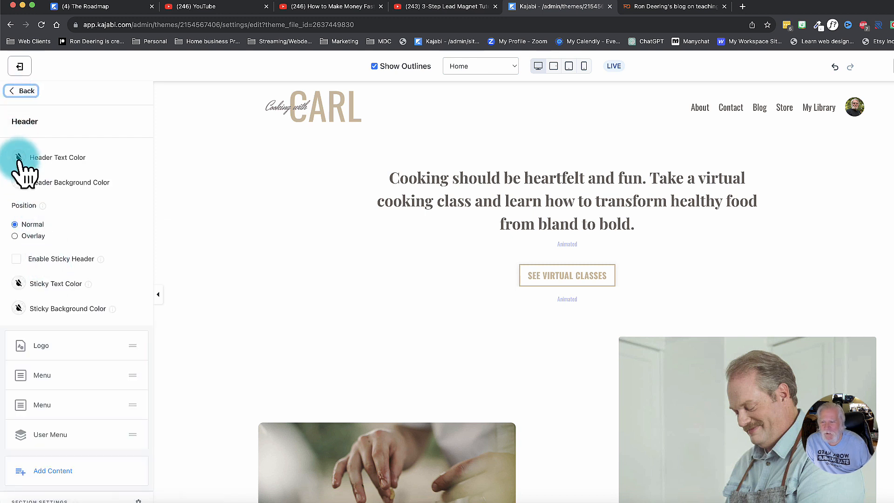
click(45, 406)
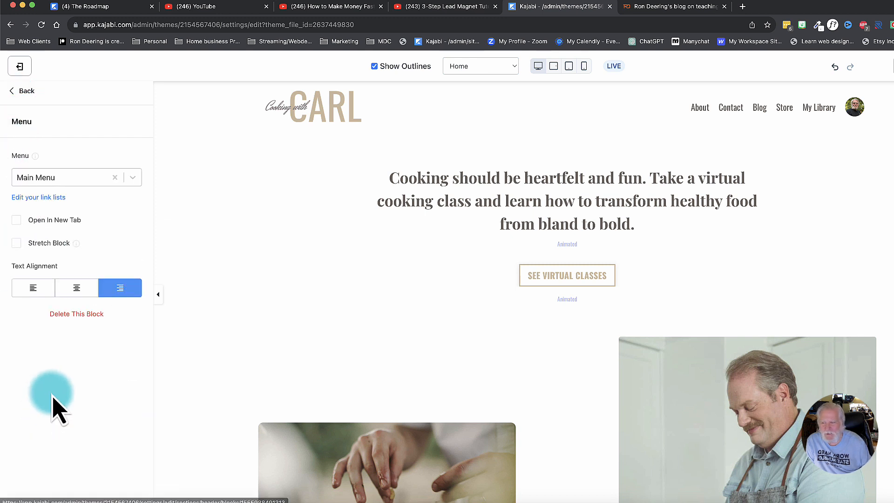
click(77, 289)
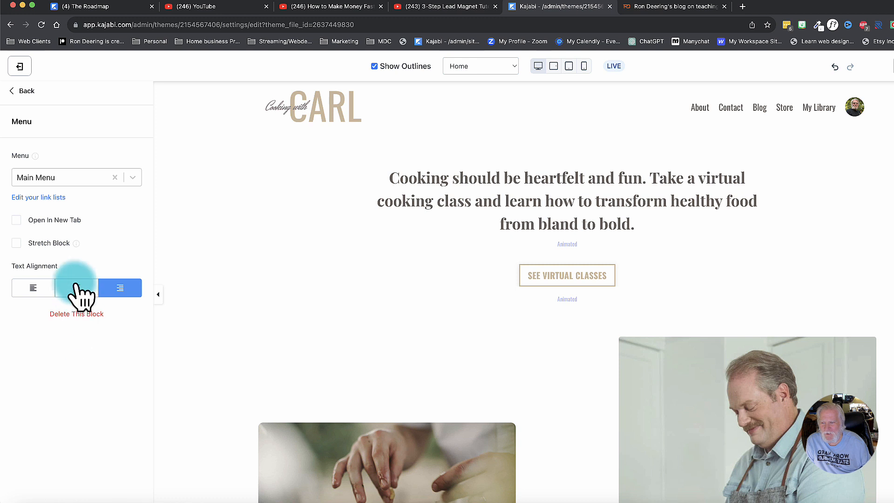
click(19, 91)
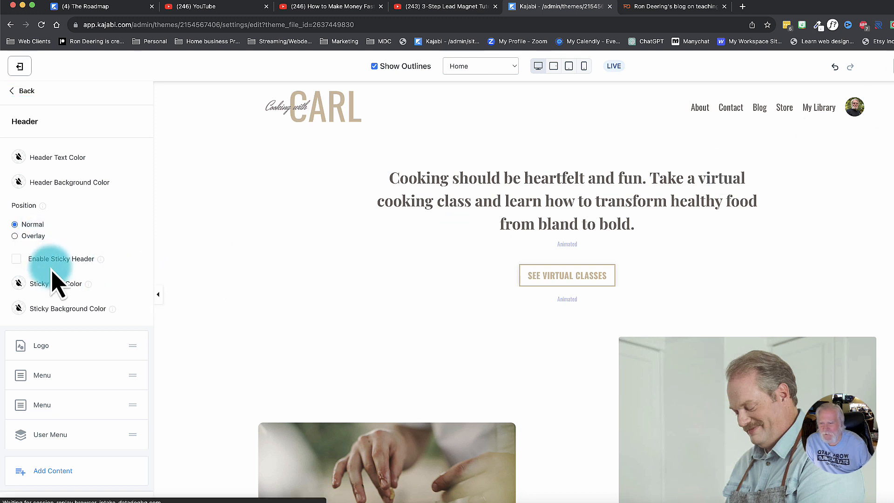
scroll(58, 279, down, 1)
scroll(56, 278, down, 3)
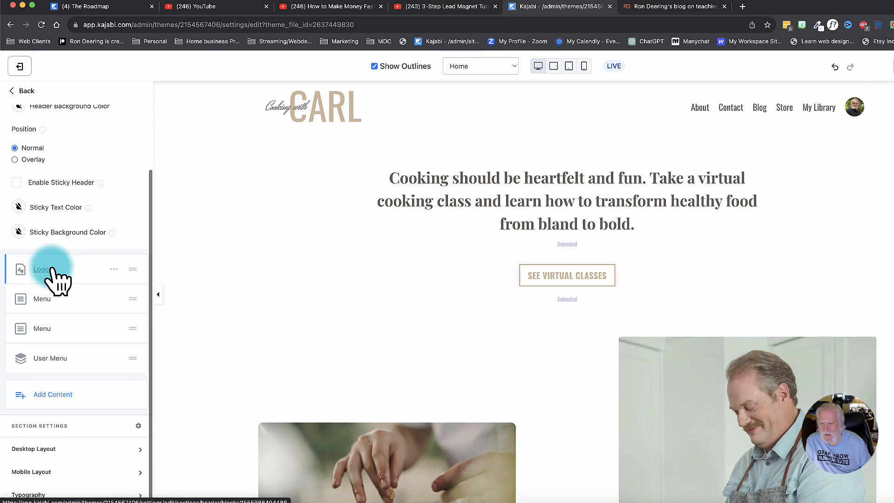
scroll(45, 445, down, 4)
click(48, 447)
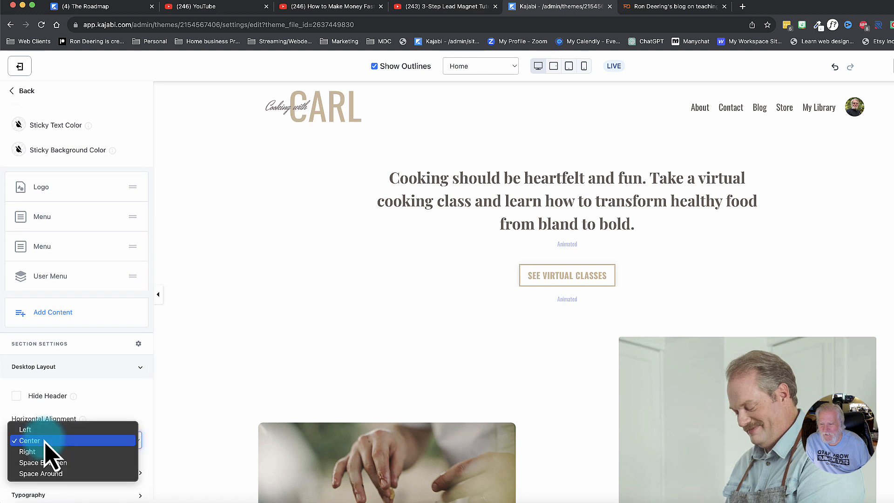
click(92, 405)
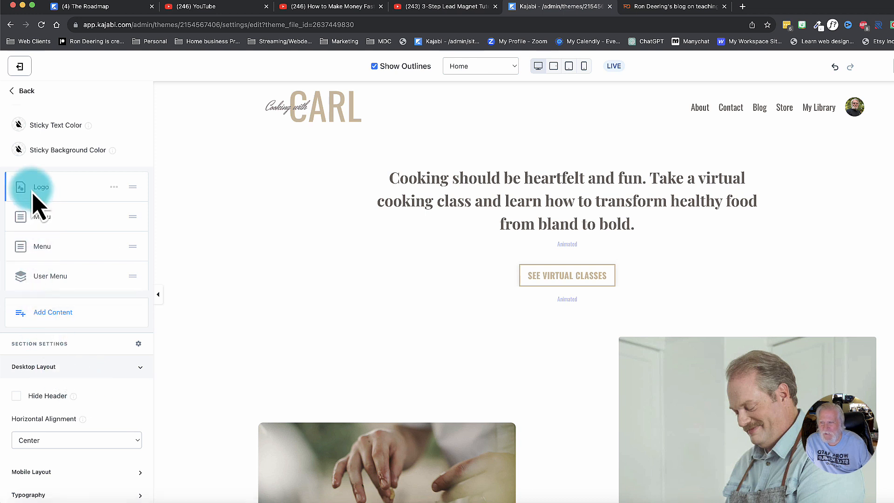
Hide the header's User Menu, show it again, and enable the sticky header.
scroll(70, 223, up, 4)
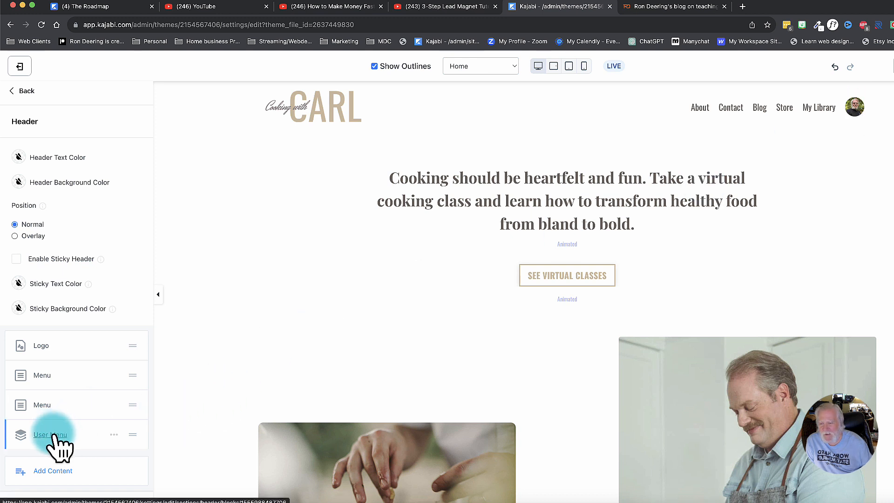
click(114, 434)
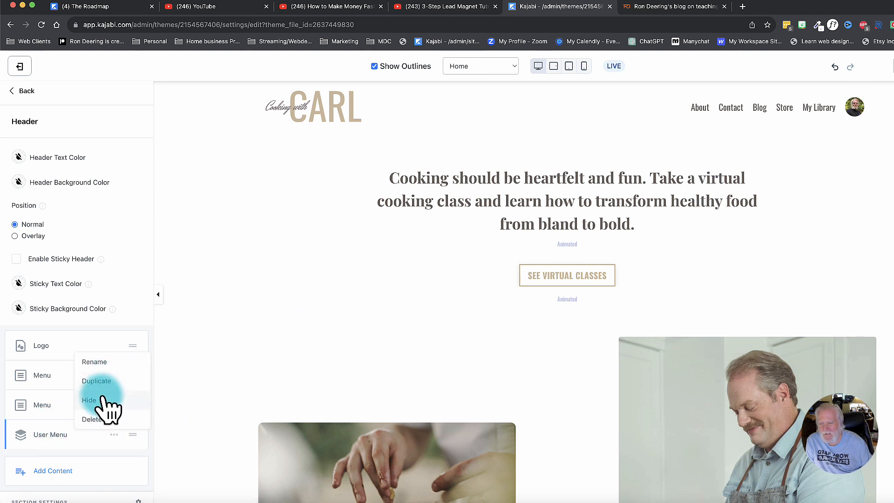
click(98, 436)
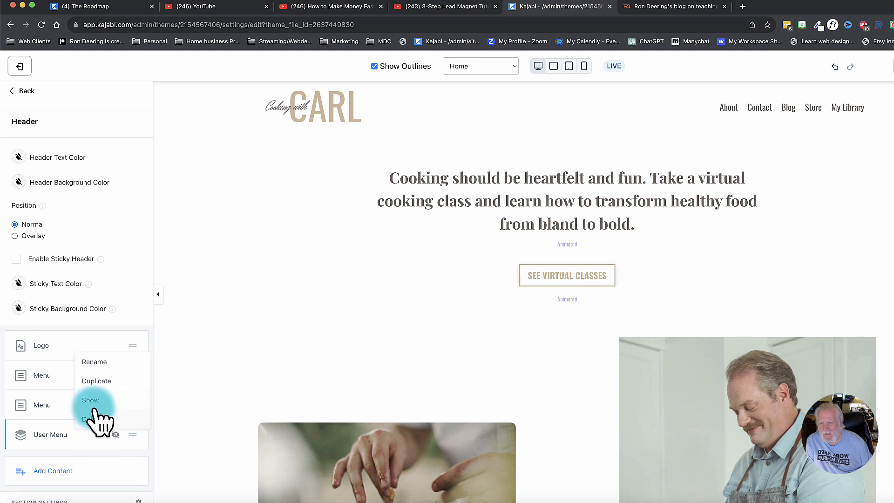
click(98, 400)
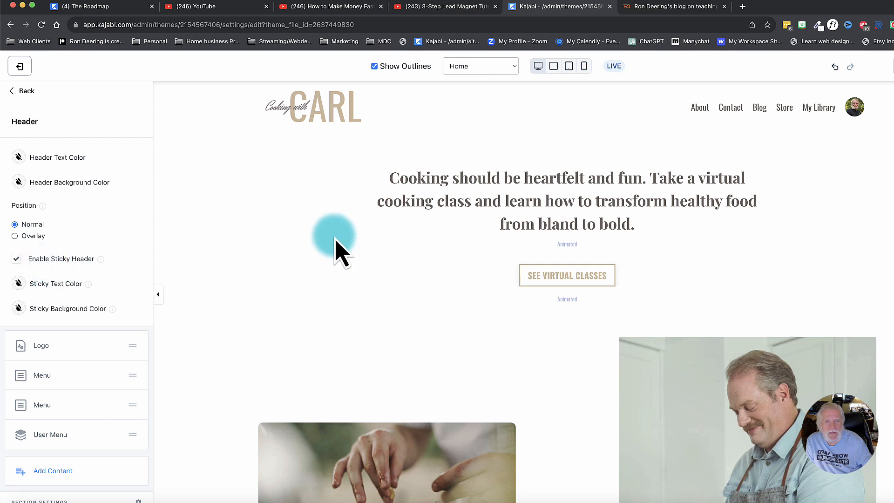
Check the header's behavior while moving down the Home page, first in the editor and then in the site preview.
scroll(298, 258, down, 2)
scroll(296, 251, down, 6)
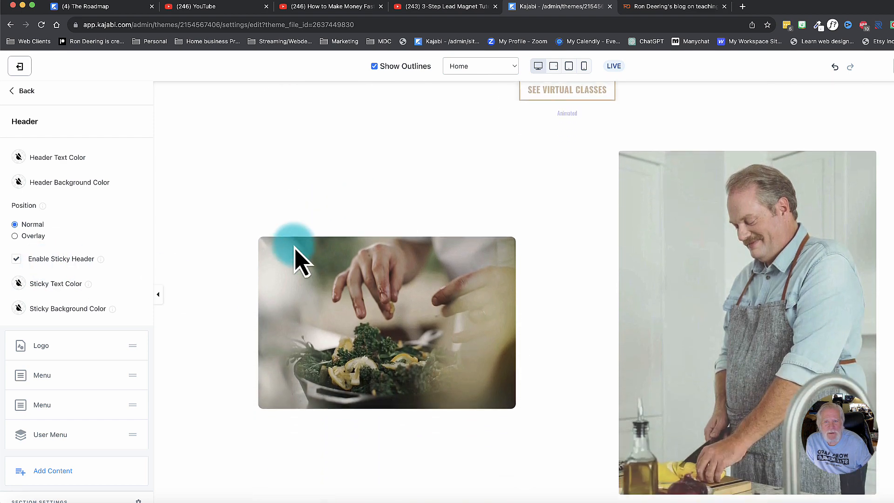
scroll(298, 258, up, 10)
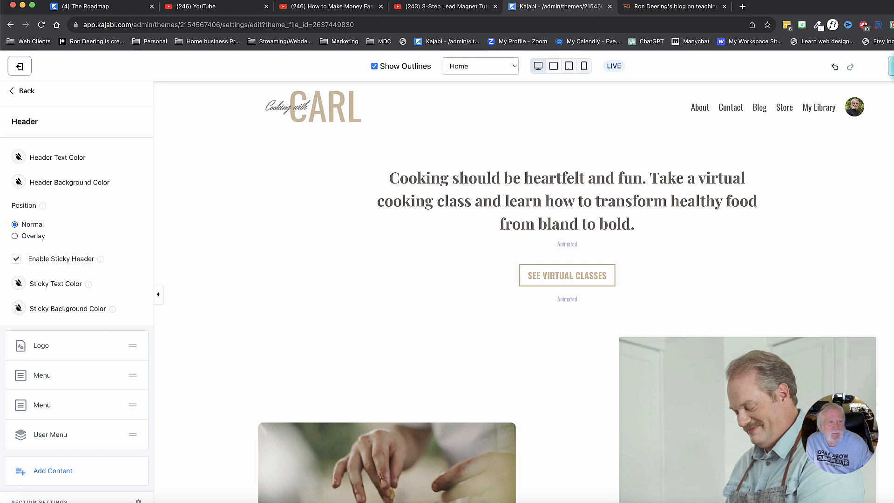
click(893, 66)
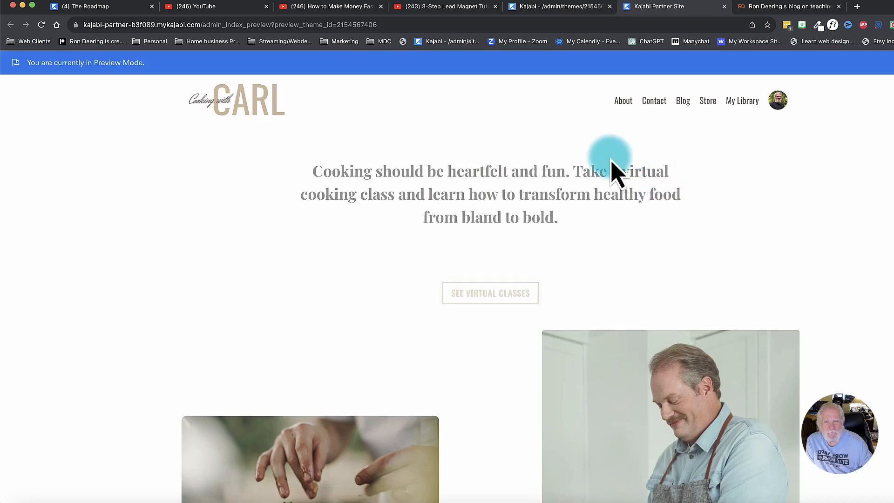
scroll(598, 170, down, 2)
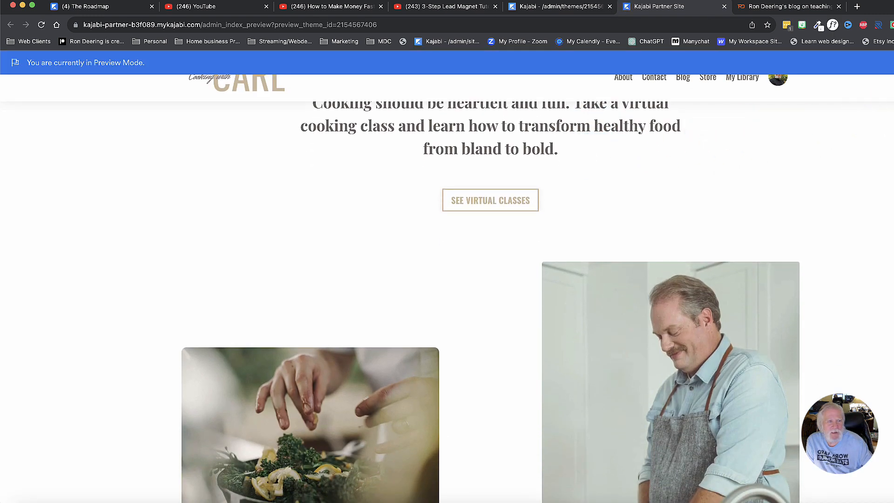
scroll(484, 189, up, 2)
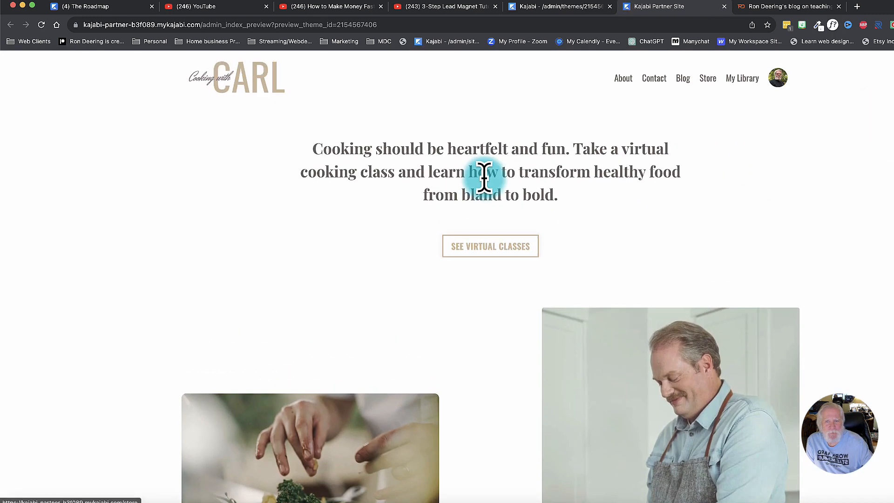
scroll(485, 190, down, 8)
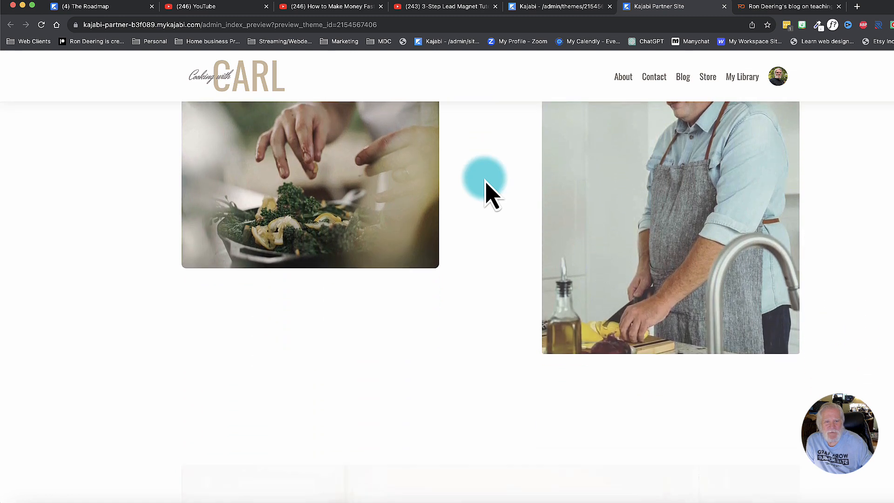
Close the site preview, leave the Header settings, and review the site-wide settings including the Favicon image option.
scroll(484, 189, up, 8)
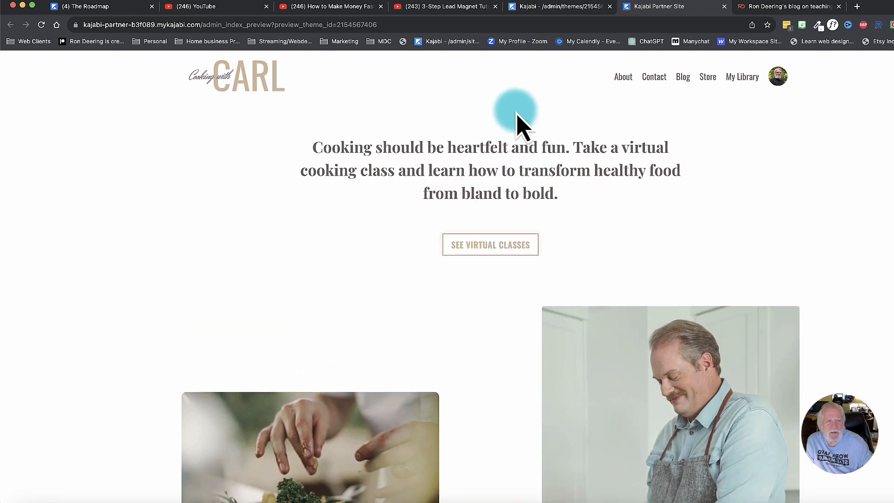
click(724, 6)
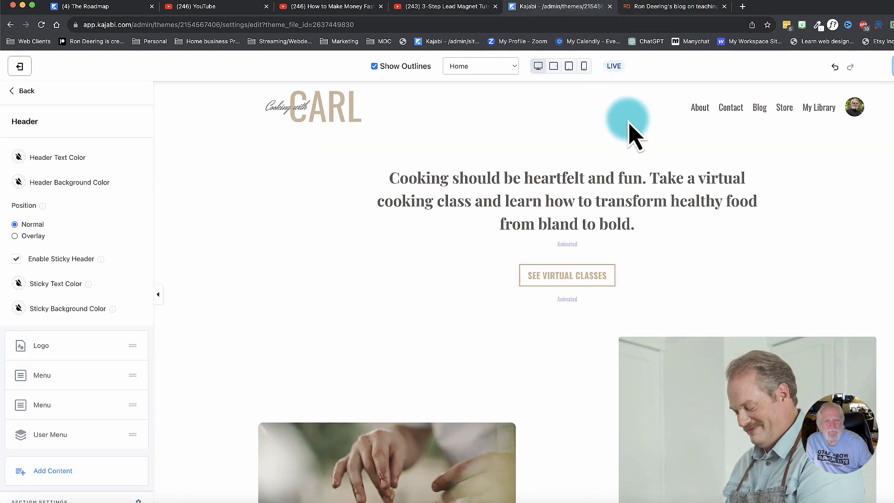
click(18, 90)
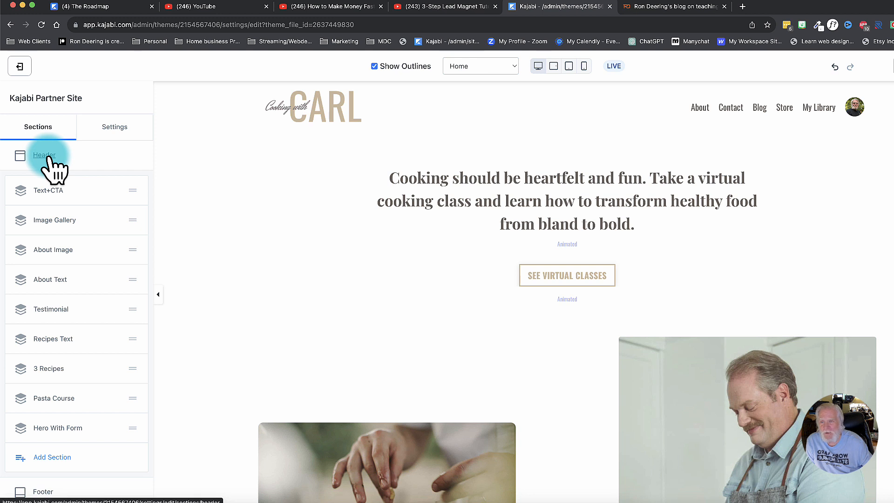
click(114, 130)
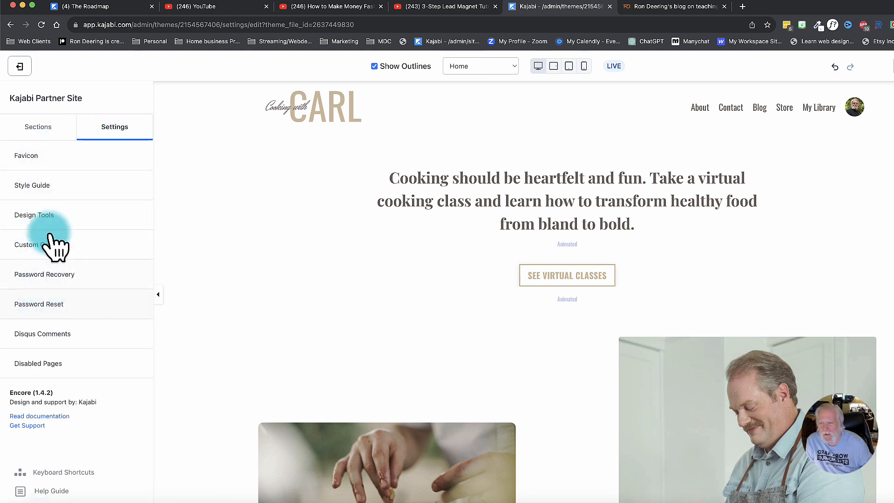
click(34, 164)
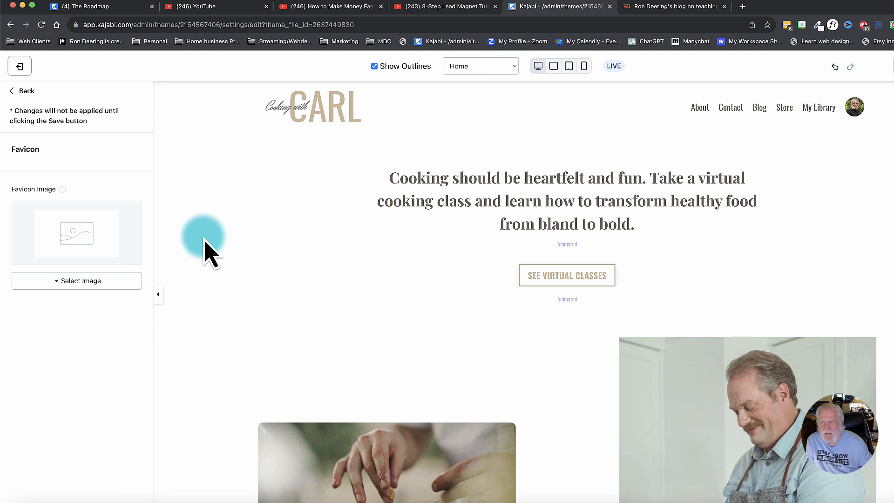
click(19, 90)
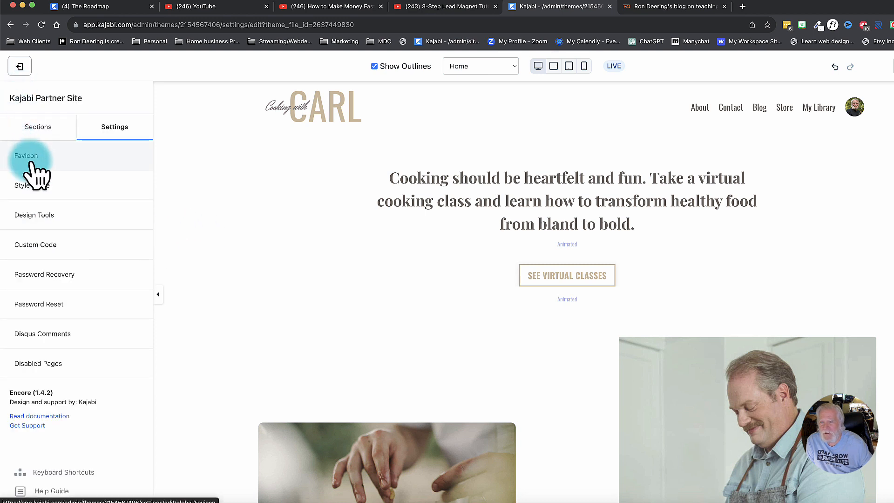
Set the Style Guide's Primary Color to the red swatch, RGB 231, 76, 60.
click(62, 194)
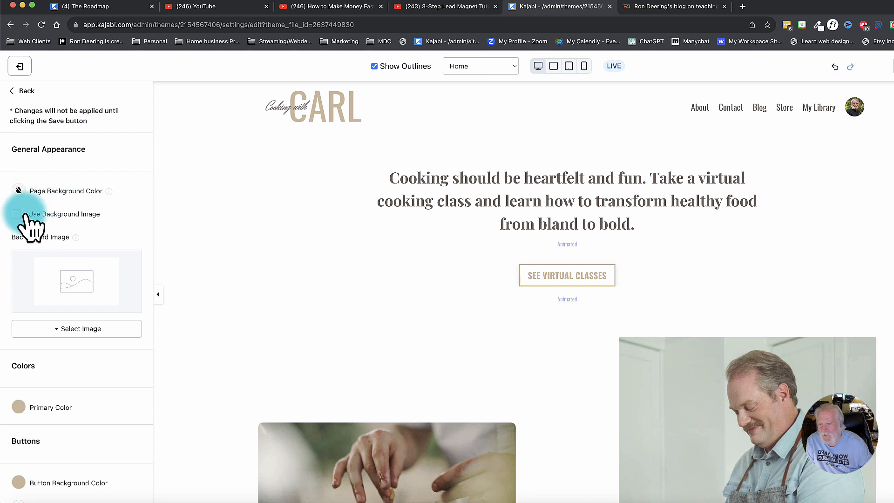
scroll(70, 314, down, 5)
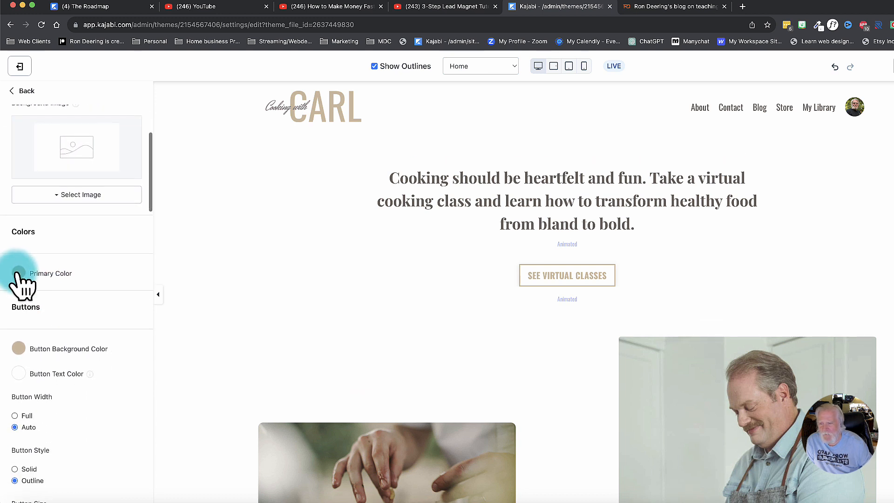
click(18, 273)
click(70, 419)
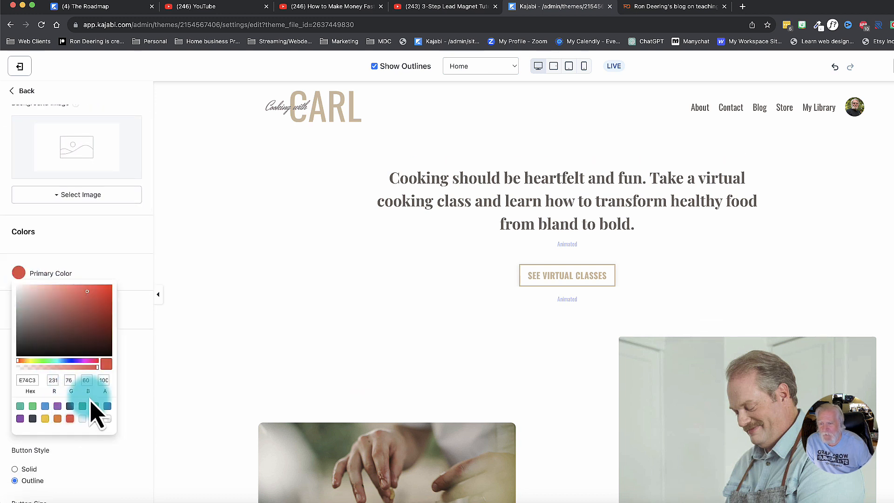
click(122, 256)
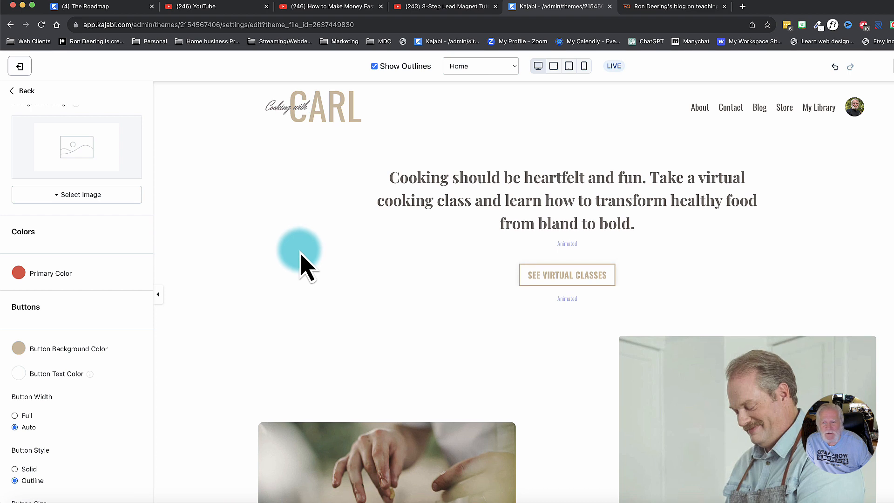
Set the Style Guide's Button Background Color to the red swatch, RGB 231, 76, 60.
scroll(300, 255, down, 10)
scroll(300, 256, down, 10)
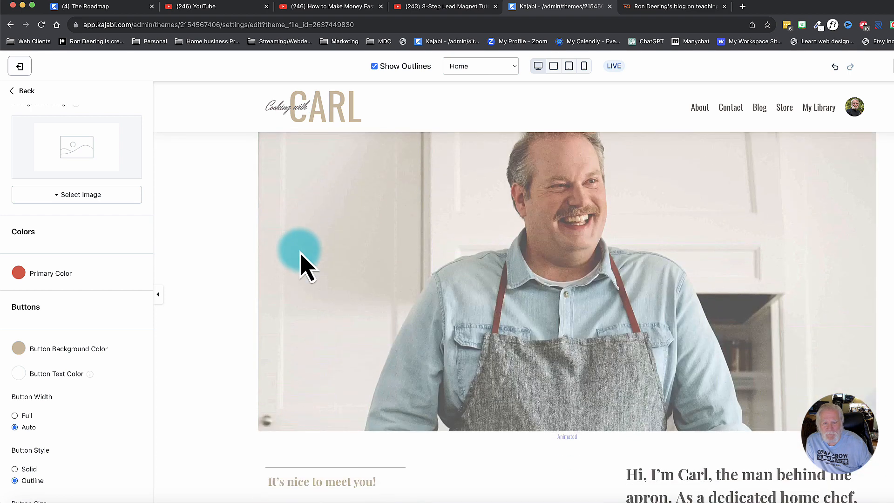
click(19, 350)
click(70, 495)
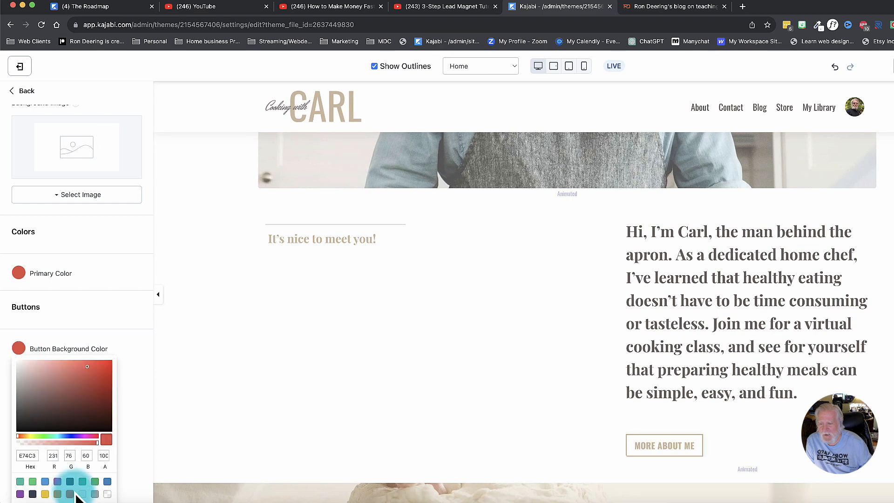
click(121, 326)
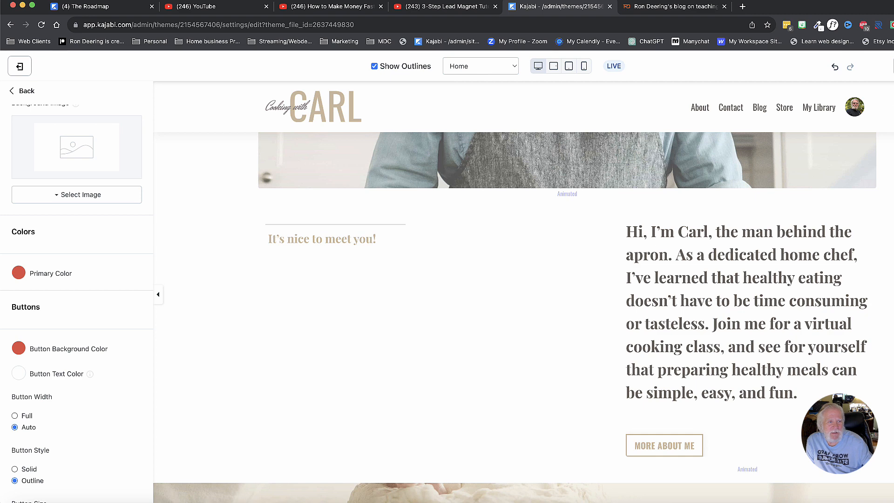
Check which Home page buttons and headings use the new colors in the editor and site preview, and close the preview.
scroll(380, 240, down, 2)
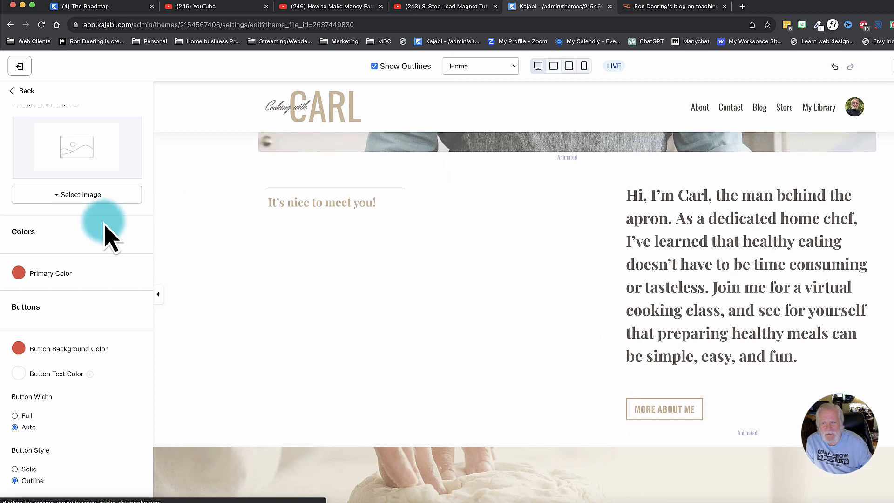
scroll(518, 255, up, 10)
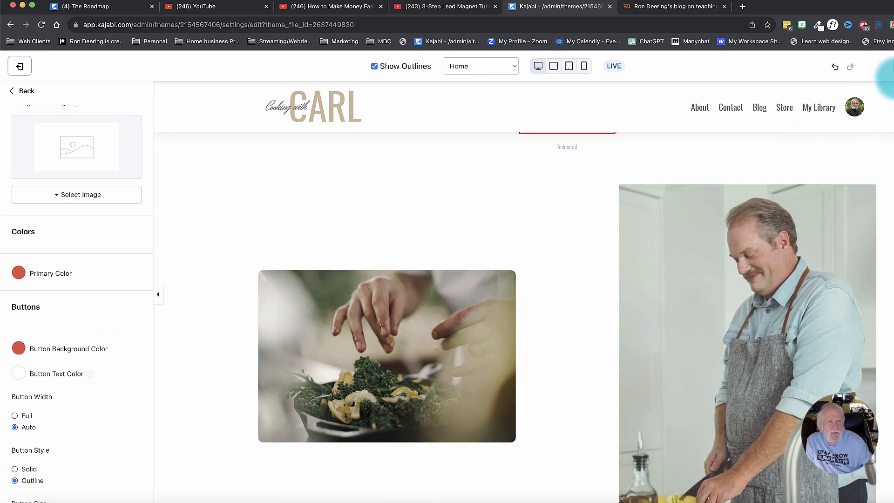
click(891, 66)
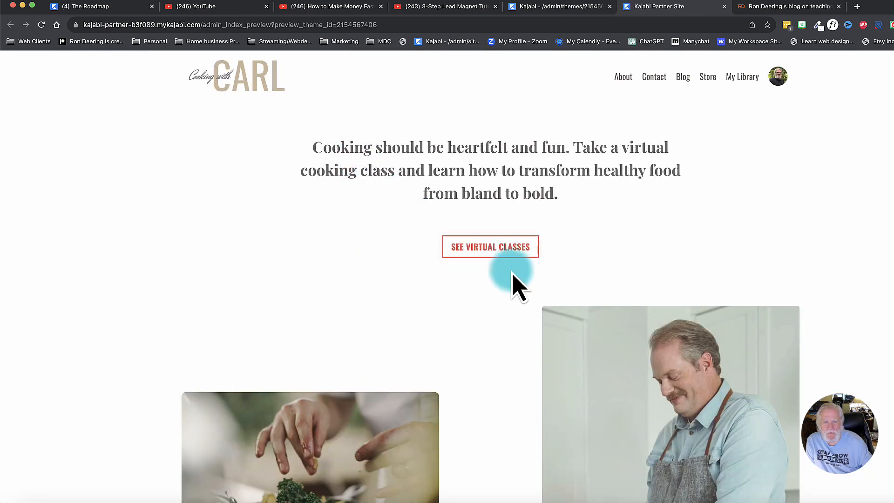
scroll(309, 249, down, 10)
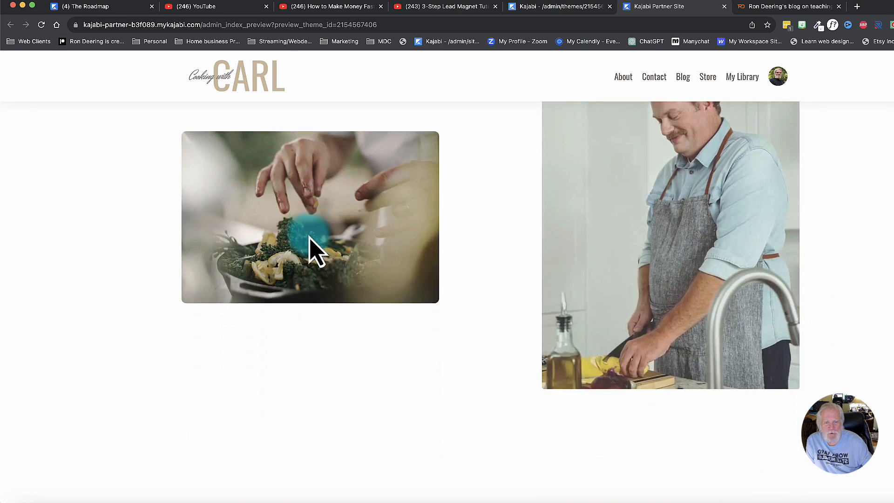
scroll(309, 249, down, 15)
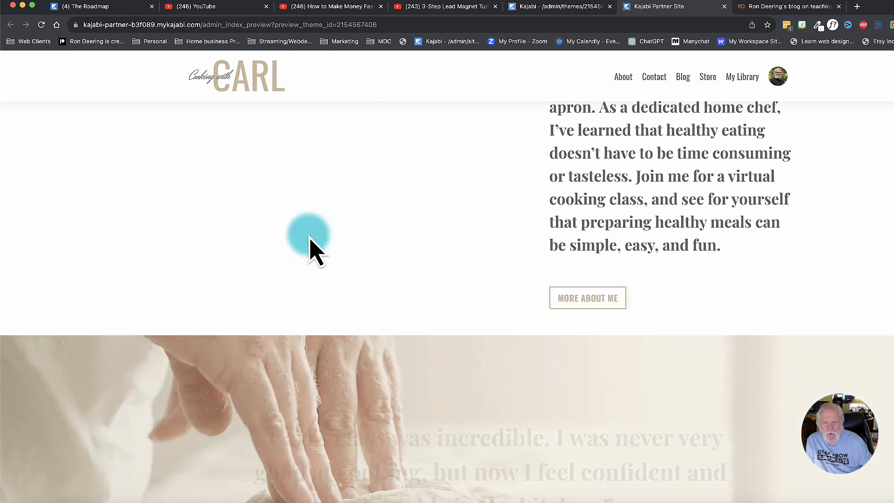
scroll(309, 249, down, 4)
scroll(309, 249, up, 6)
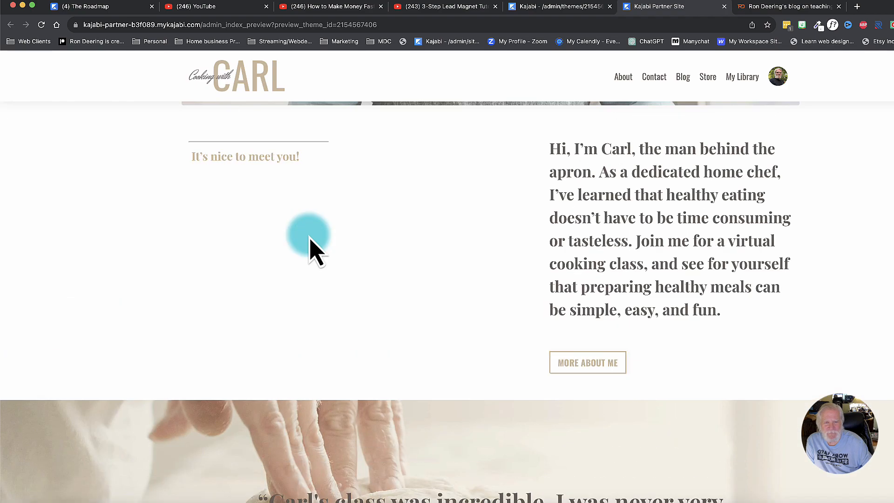
scroll(309, 249, down, 7)
scroll(309, 250, down, 6)
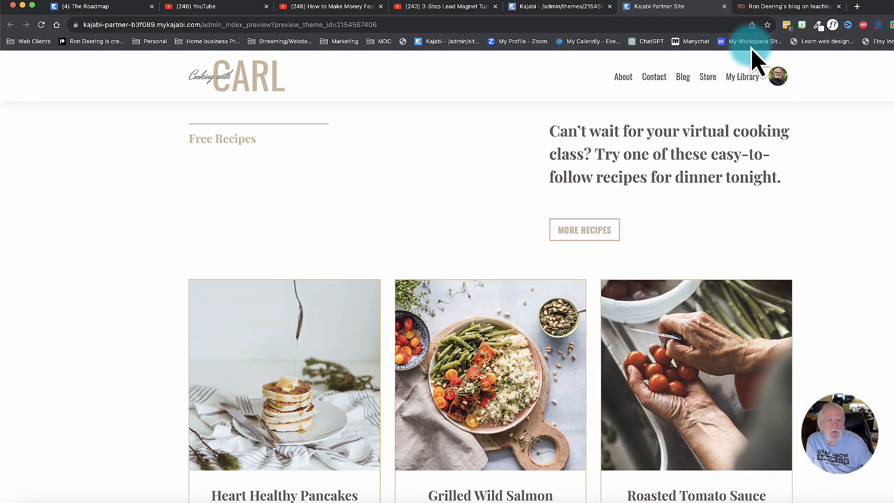
click(723, 7)
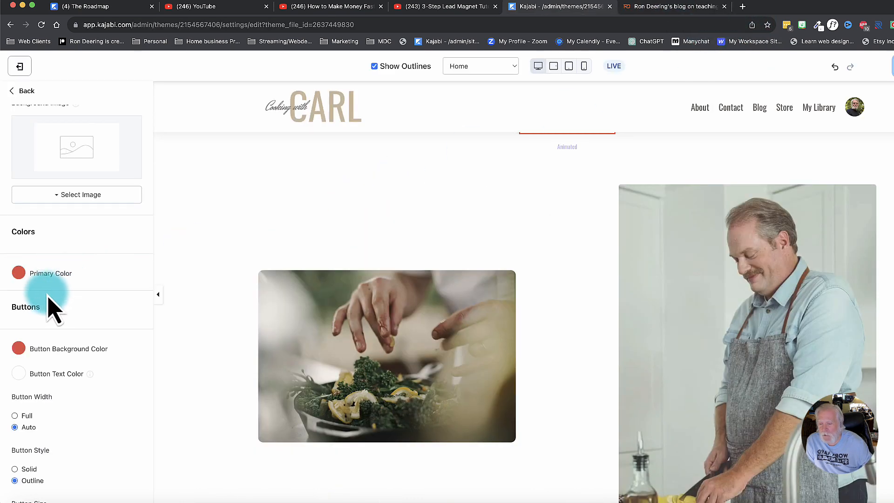
Change the color of the "It's nice to meet you!" text in the About Text section to red.
scroll(429, 263, down, 10)
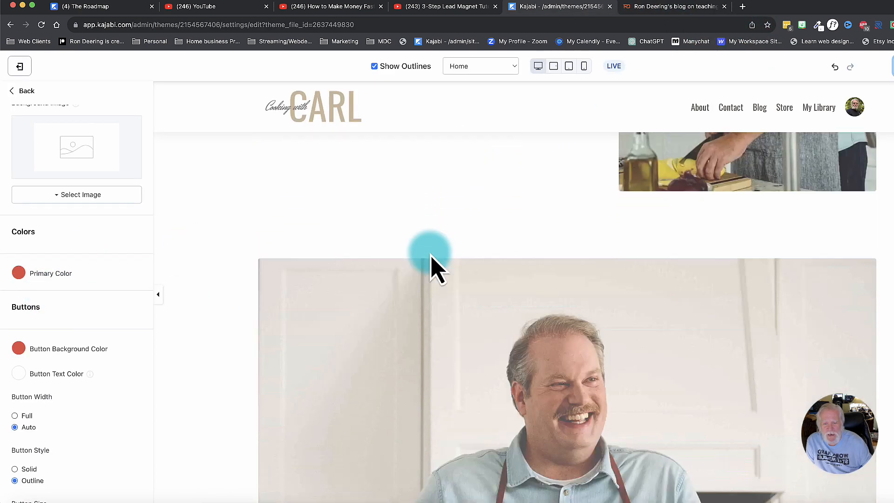
scroll(428, 264, down, 5)
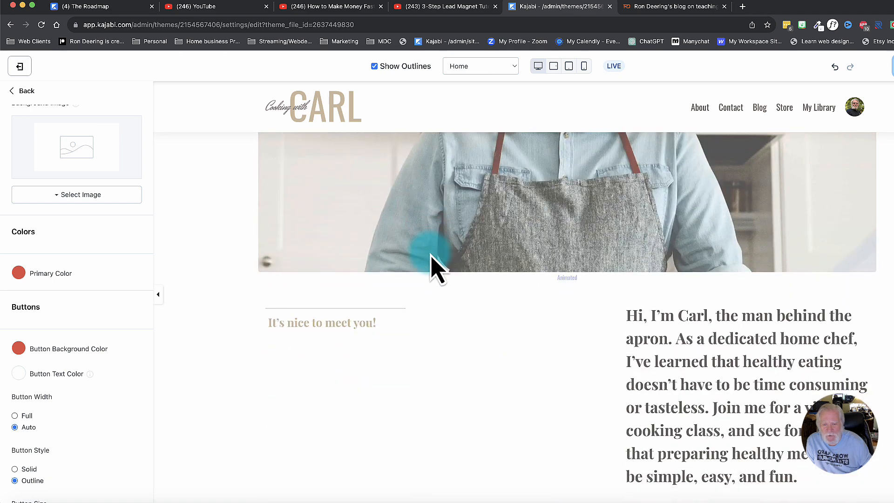
click(297, 322)
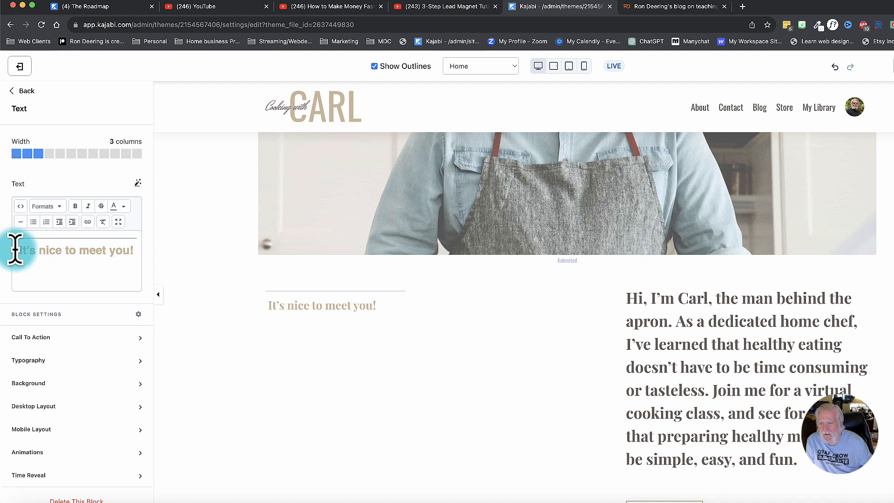
drag(19, 250, 135, 250)
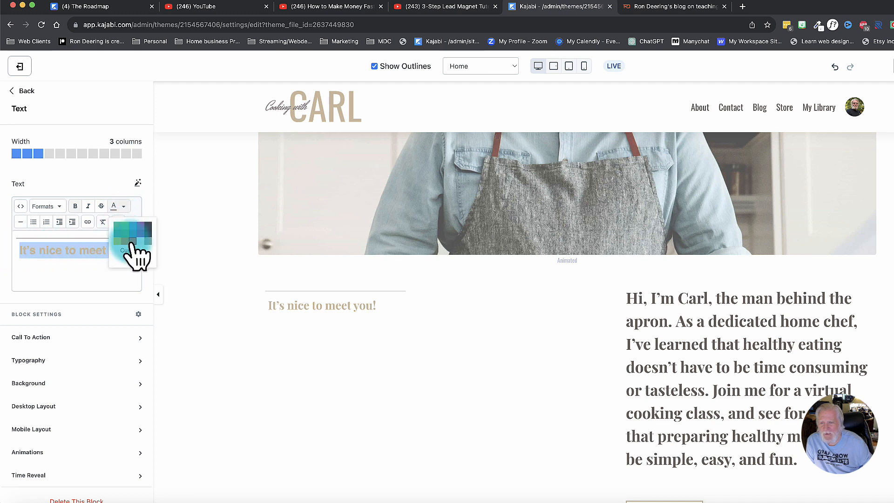
click(132, 242)
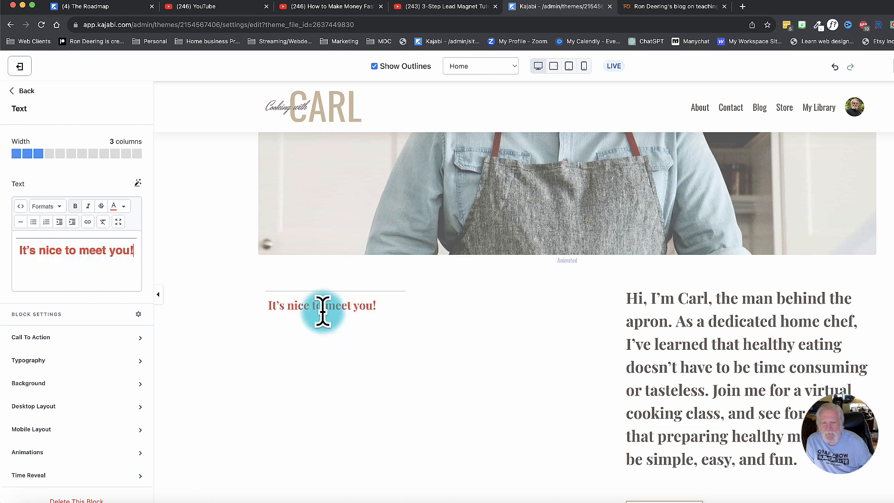
Set the MORE ABOUT ME button's background color to red and return to the site-wide settings.
scroll(329, 355, down, 5)
scroll(329, 355, down, 2)
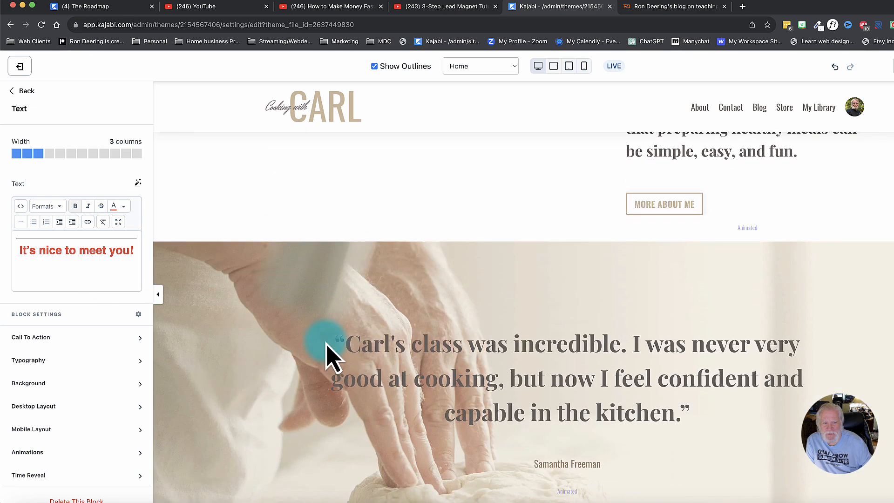
click(647, 207)
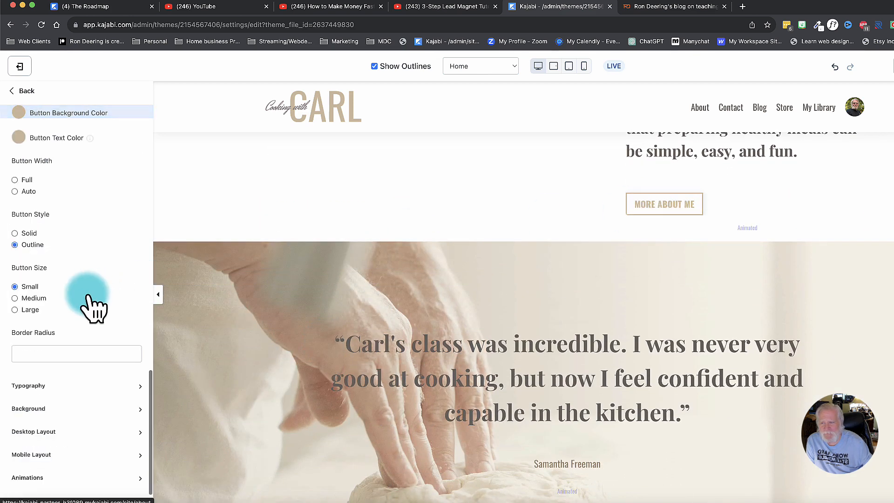
click(19, 113)
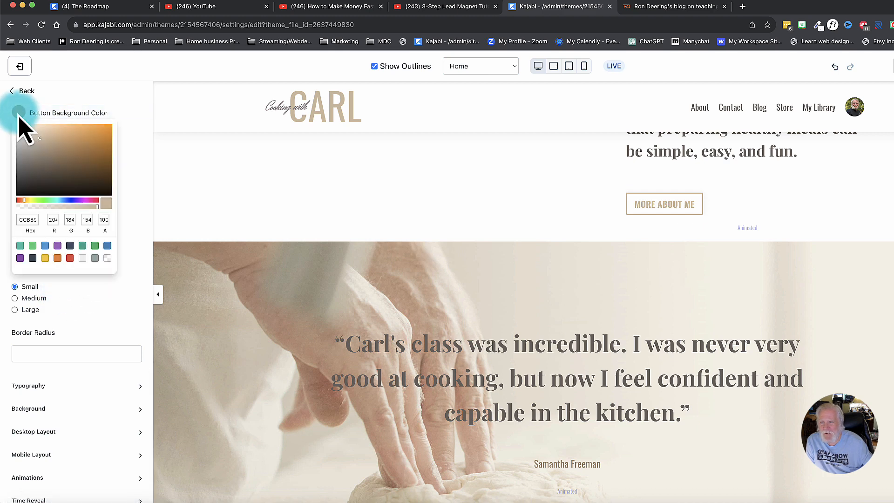
click(70, 258)
click(132, 238)
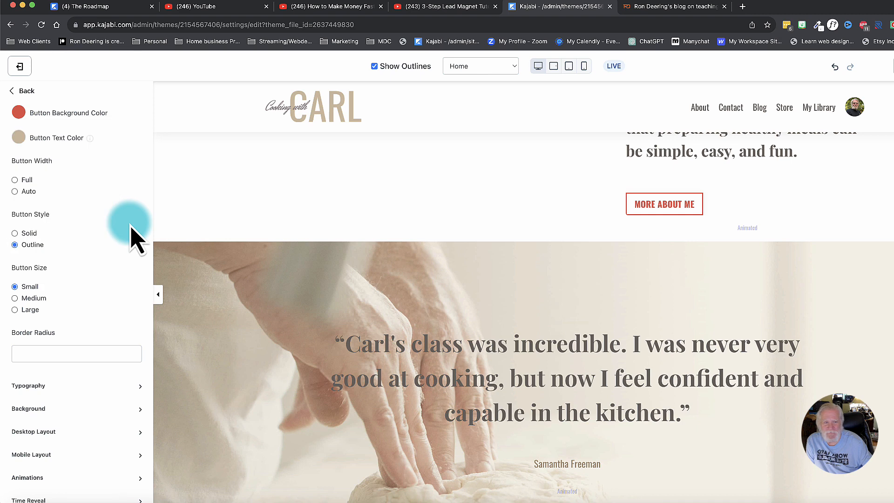
scroll(132, 237, up, 3)
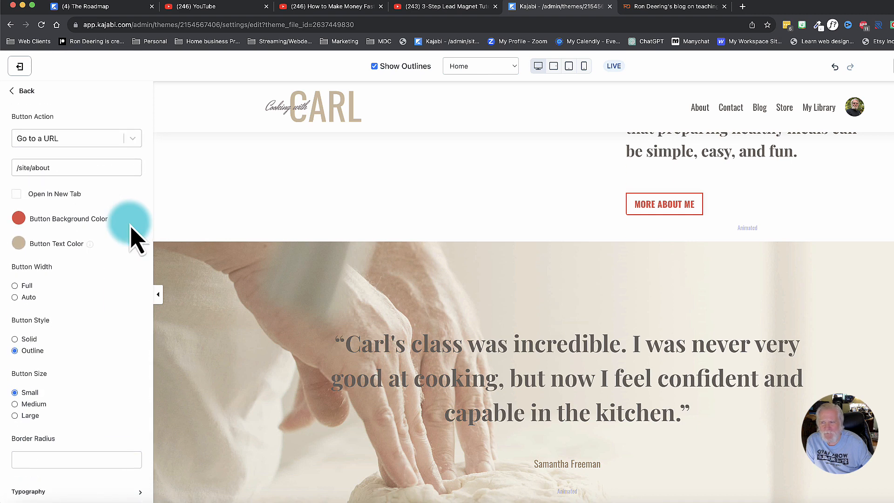
scroll(131, 236, up, 2)
click(18, 92)
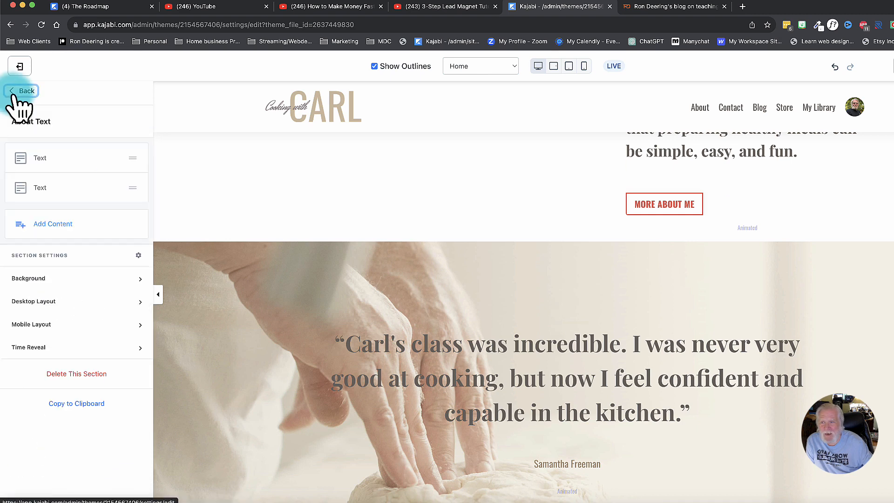
click(13, 92)
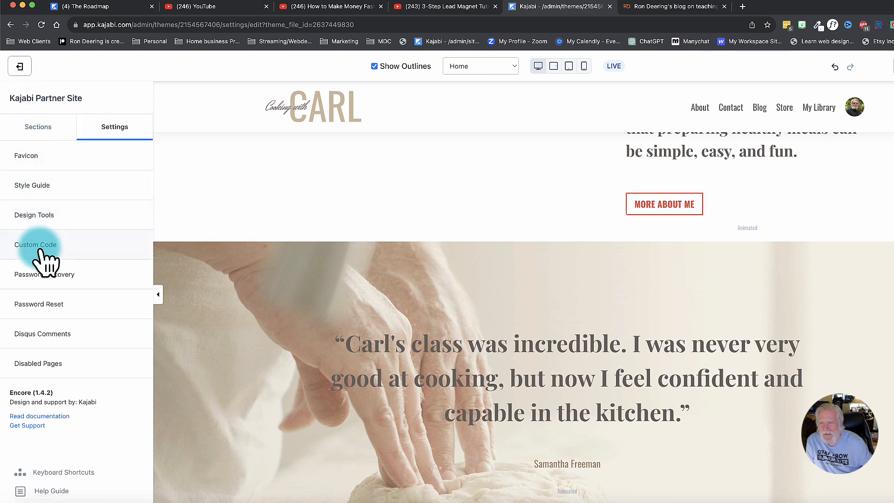
Review the Style Guide's button, font, font color, desktop and mobile font size, and error message settings.
click(37, 188)
scroll(50, 323, down, 10)
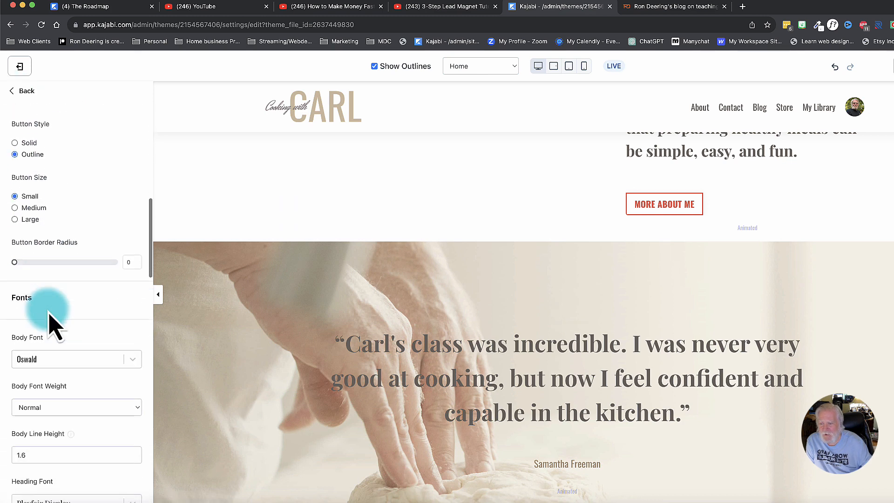
scroll(50, 323, down, 10)
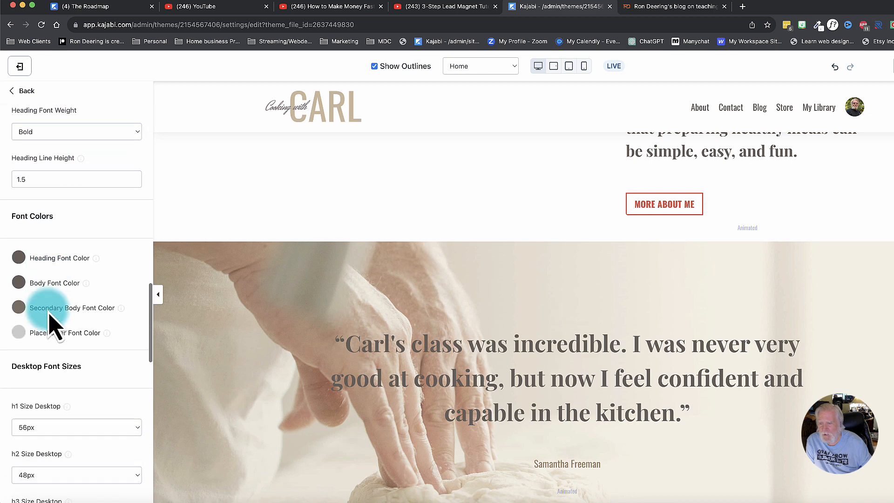
scroll(50, 323, down, 10)
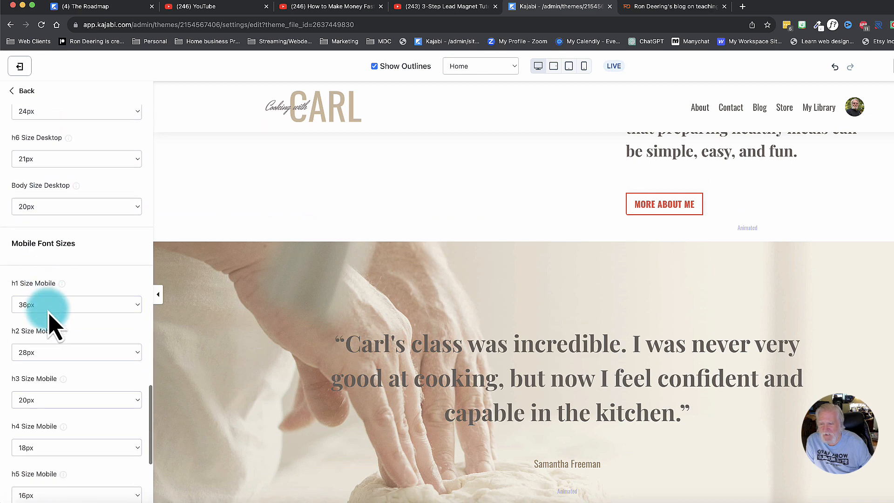
scroll(52, 323, down, 5)
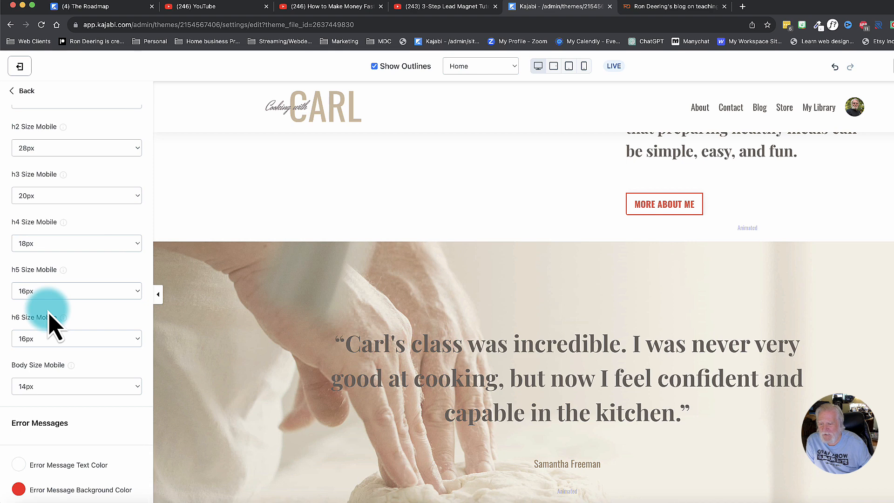
scroll(52, 324, up, 20)
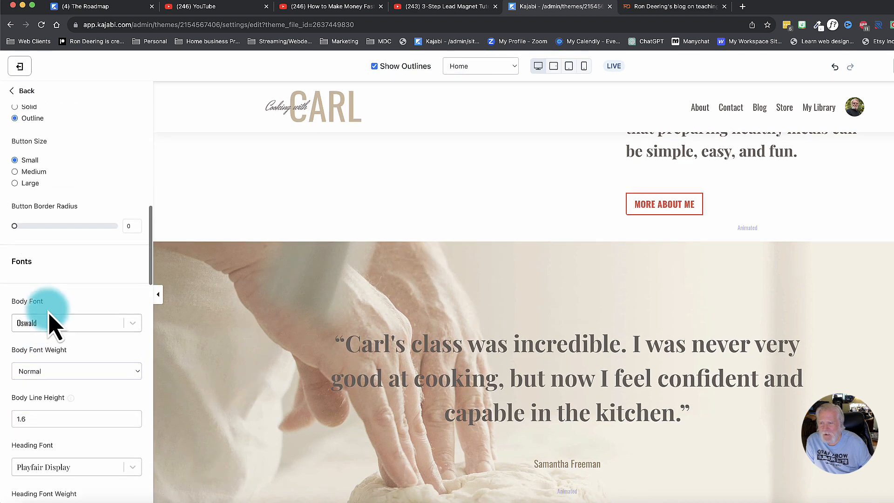
scroll(52, 325, up, 10)
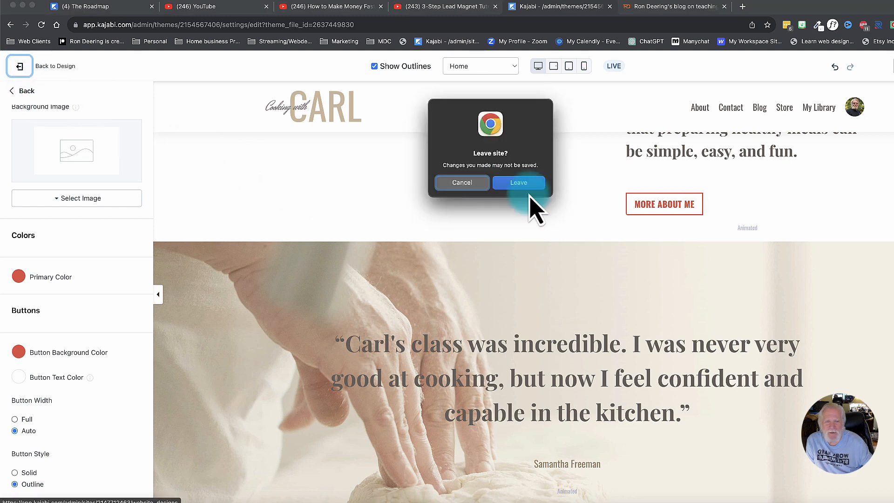
Leave the page editor without saving the pending changes, and look over the live Carl template and the saved templates on the Design page.
click(514, 185)
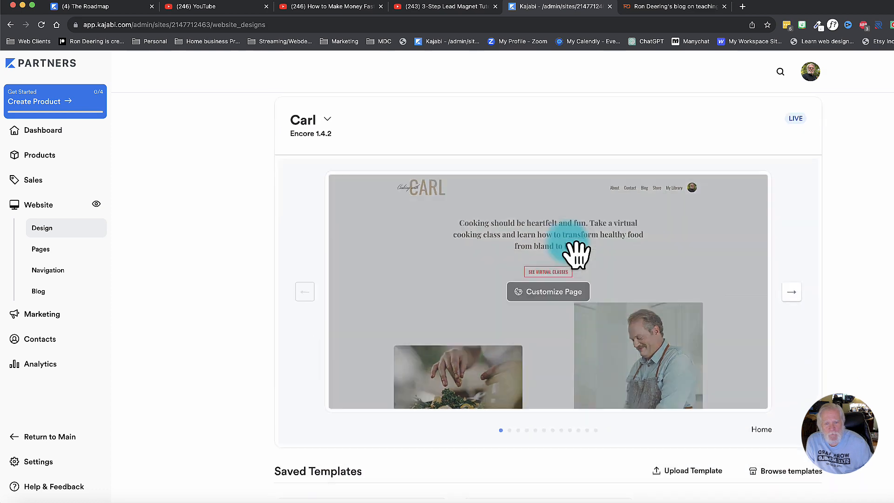
scroll(572, 256, down, 5)
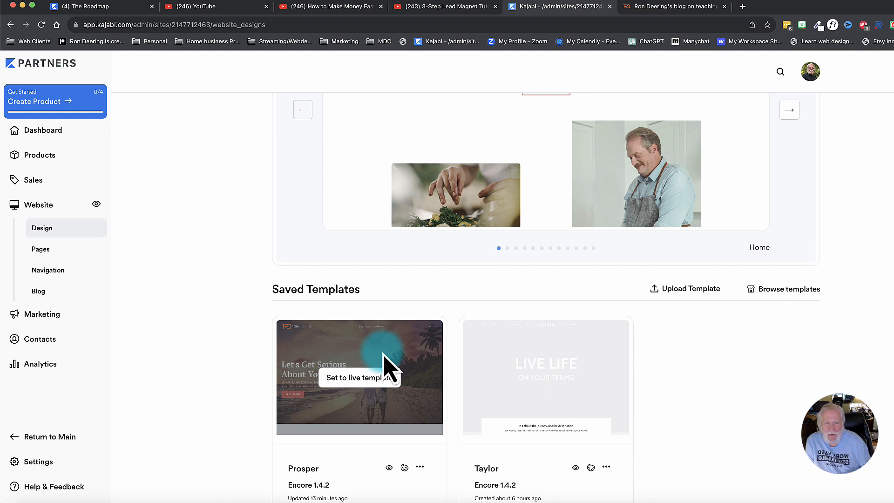
scroll(834, 279, up, 2)
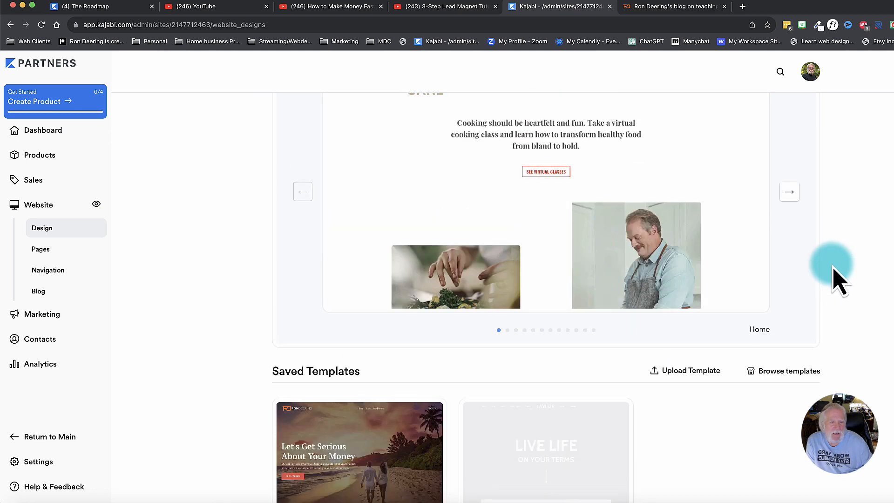
scroll(834, 279, up, 4)
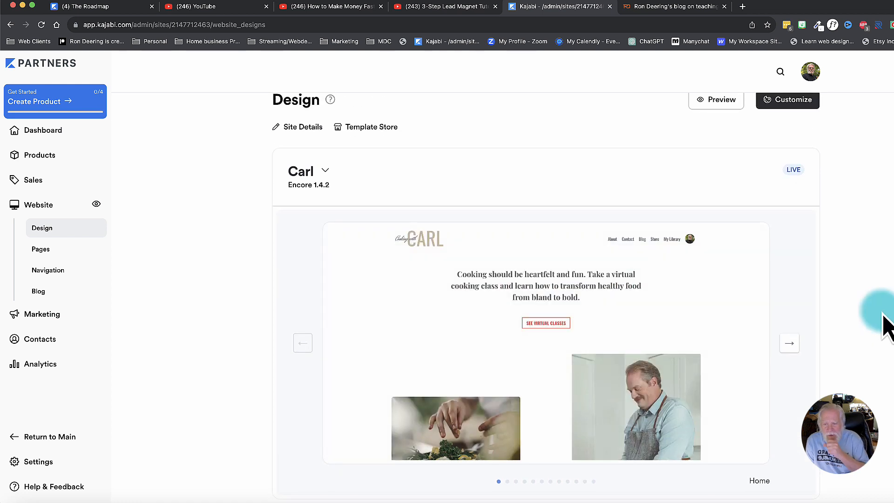